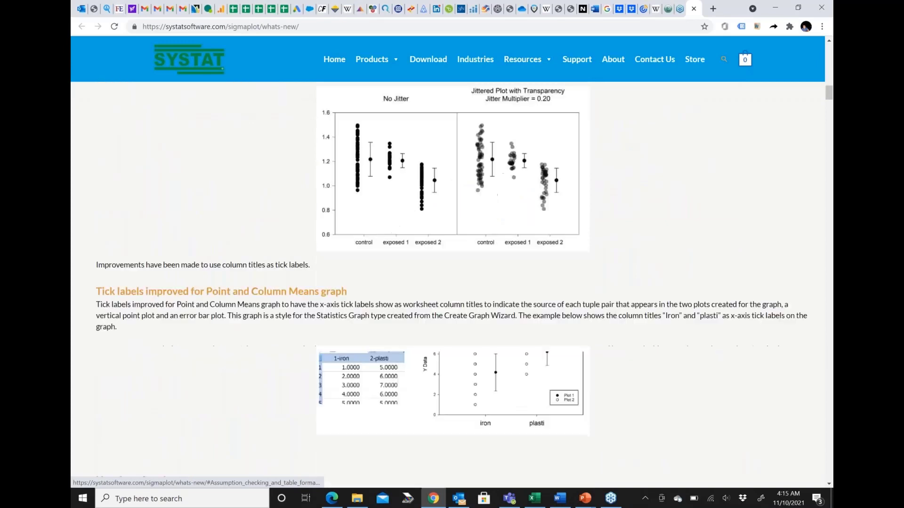
Switch from the SigmaPlot what's-new web page to the running PowerPoint slide show and advance one slide
{"action": "scroll", "coordinate": [452, 283], "scroll_direction": "up", "scroll_amount": 5}
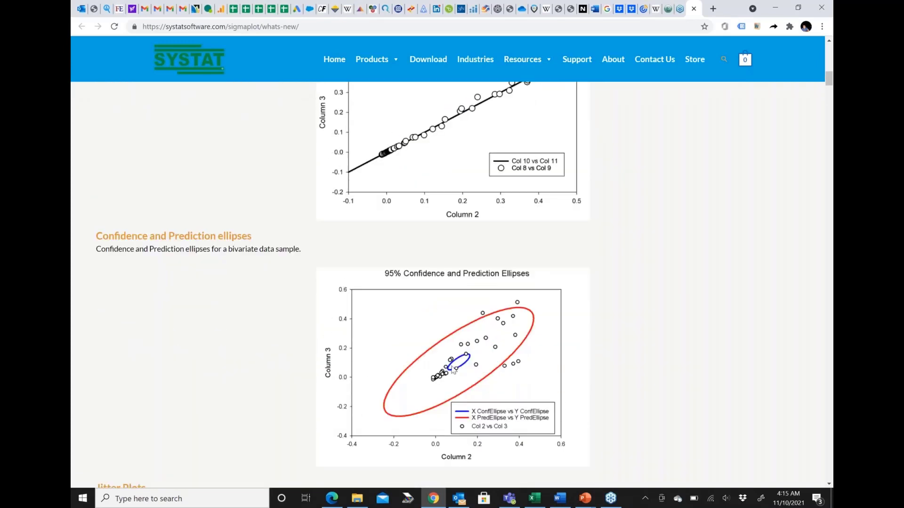
{"action": "left_click", "coordinate": [584, 499]}
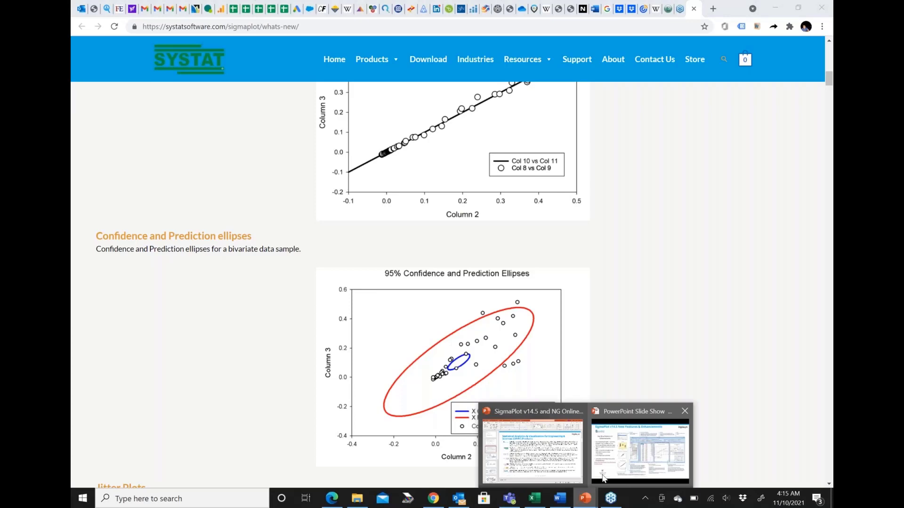
{"action": "left_click", "coordinate": [603, 478]}
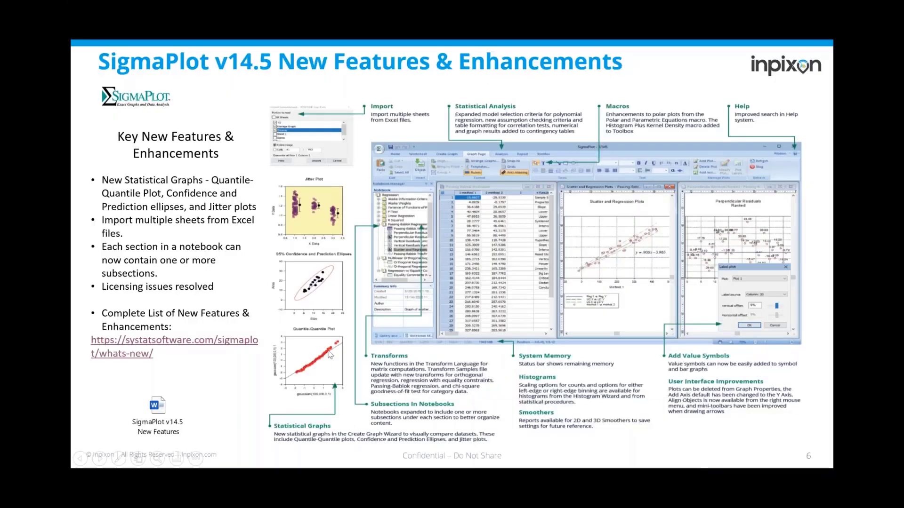
{"action": "key", "text": "Right"}
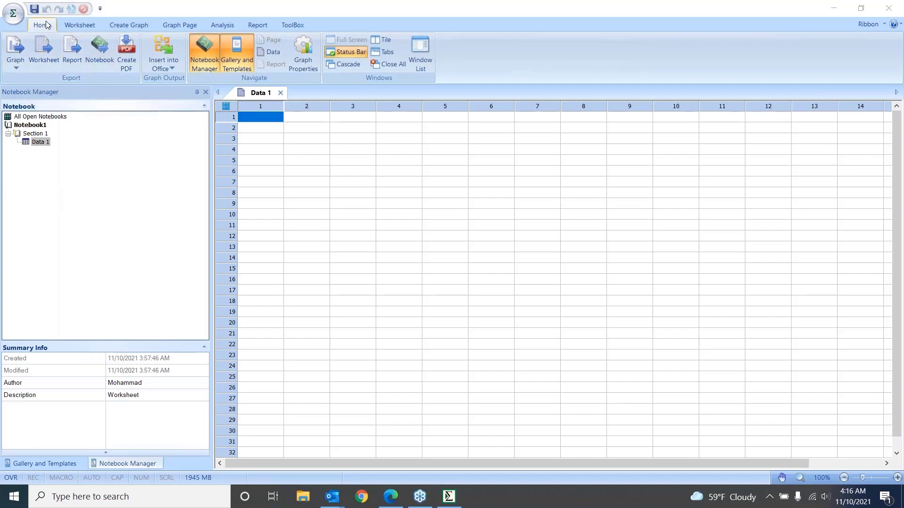
Examine the SigmaPlot command groups for home, worksheet, graph creation, graph page, analysis, report and toolbox functions
{"action": "left_click", "coordinate": [78, 25]}
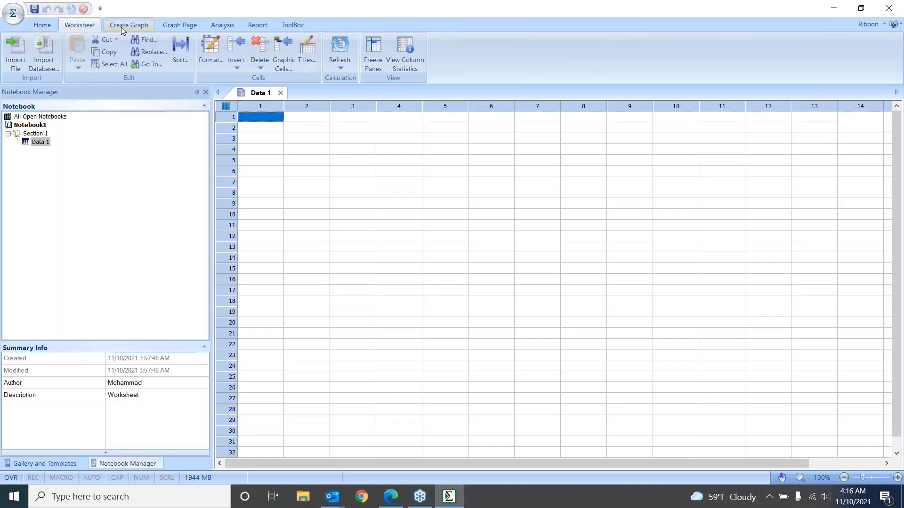
{"action": "left_click", "coordinate": [121, 27]}
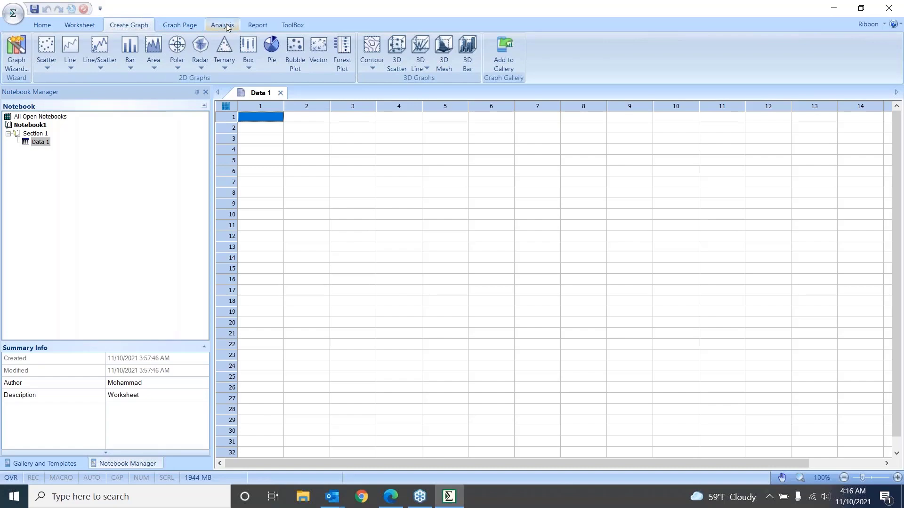
{"action": "left_click", "coordinate": [188, 27]}
{"action": "left_click", "coordinate": [230, 27]}
{"action": "left_click", "coordinate": [255, 26]}
{"action": "left_click", "coordinate": [292, 25]}
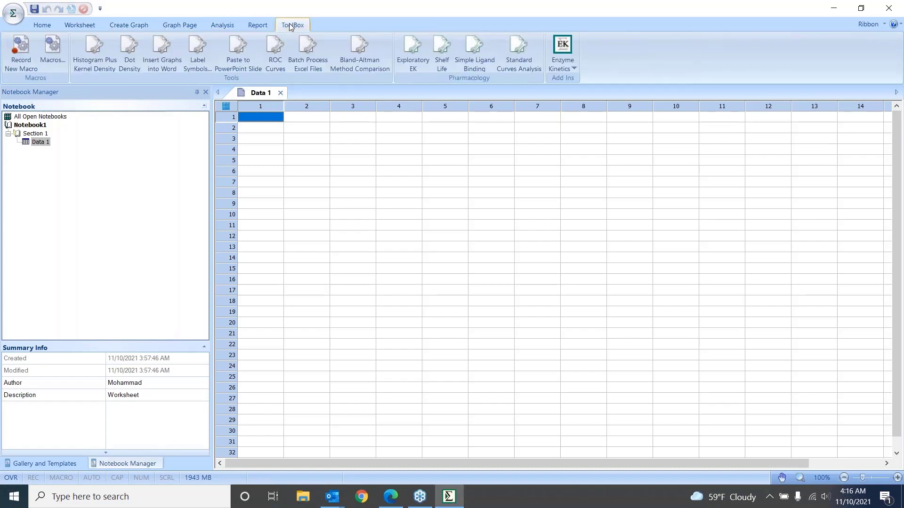
{"action": "left_click", "coordinate": [43, 26]}
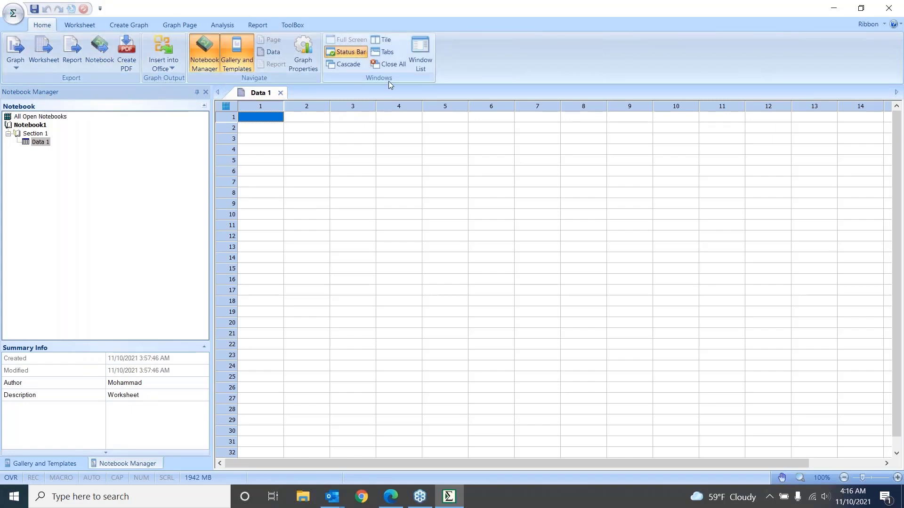
{"action": "left_click", "coordinate": [80, 26]}
{"action": "left_click", "coordinate": [115, 26]}
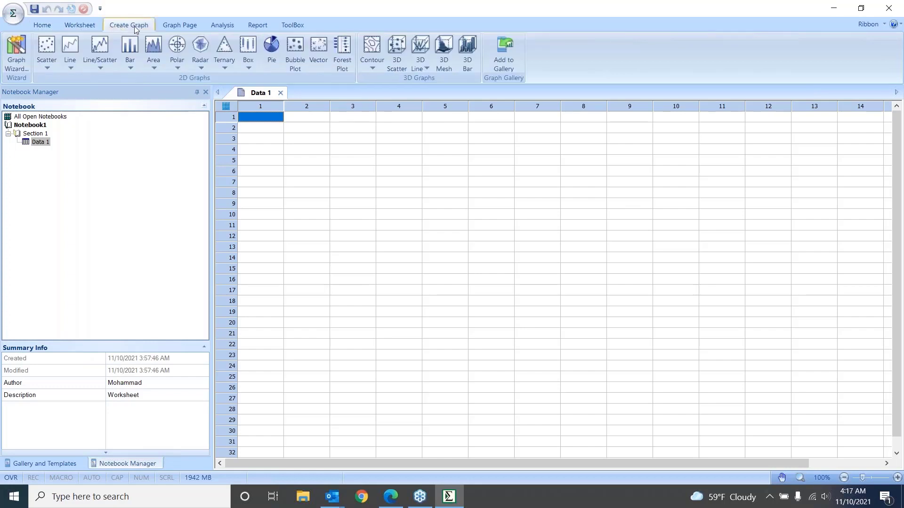
{"action": "left_click", "coordinate": [175, 27]}
{"action": "left_click", "coordinate": [226, 28]}
{"action": "left_click", "coordinate": [266, 25]}
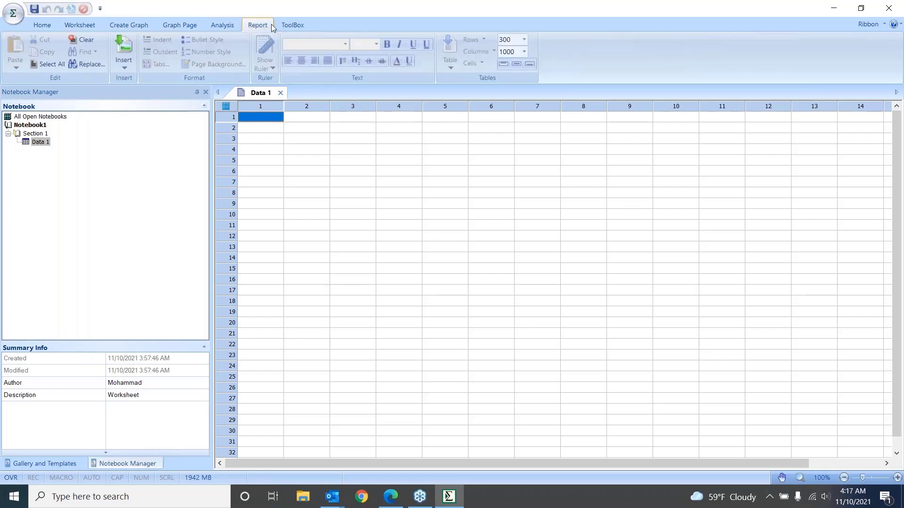
{"action": "left_click", "coordinate": [296, 25]}
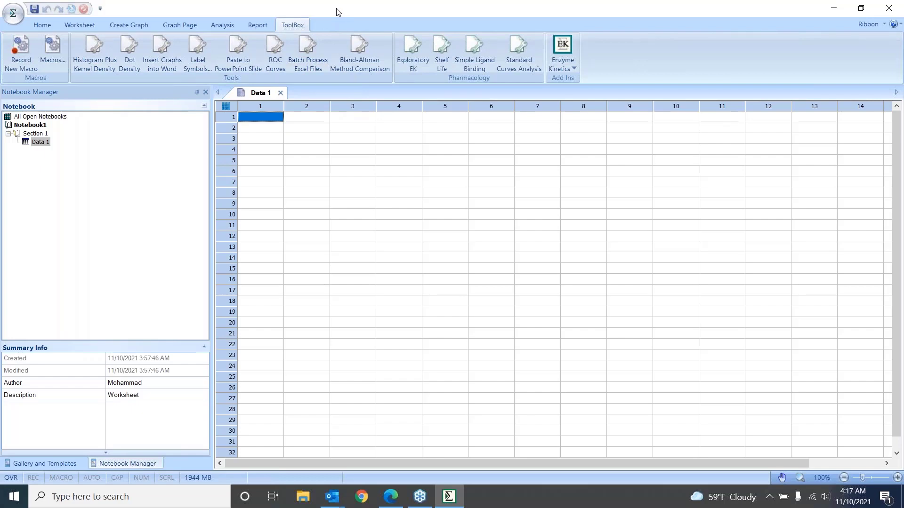
View the contents of the Sigmaplot folder among the installed Windows programs and close the program list
{"action": "left_click", "coordinate": [14, 499]}
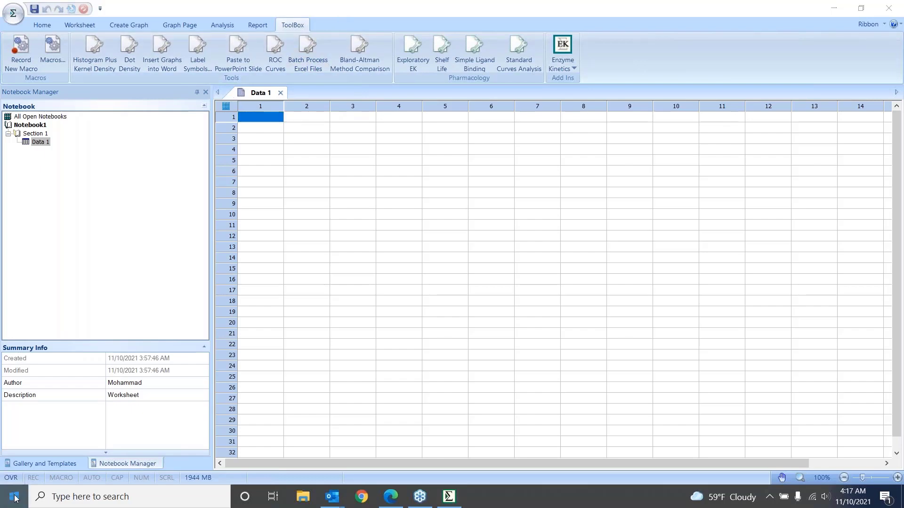
{"action": "scroll", "coordinate": [109, 311], "scroll_direction": "down", "scroll_amount": 5}
{"action": "scroll", "coordinate": [109, 312], "scroll_direction": "down", "scroll_amount": 8}
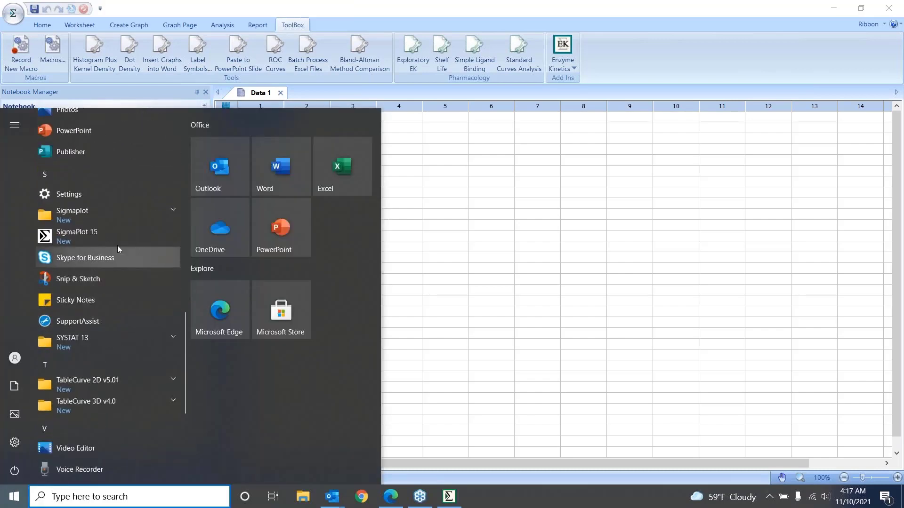
{"action": "left_click", "coordinate": [171, 215]}
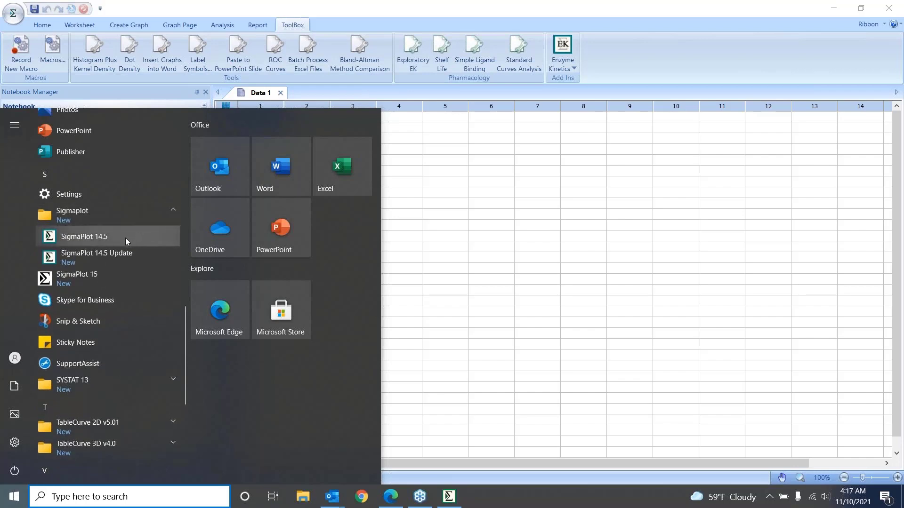
{"action": "left_click", "coordinate": [658, 67]}
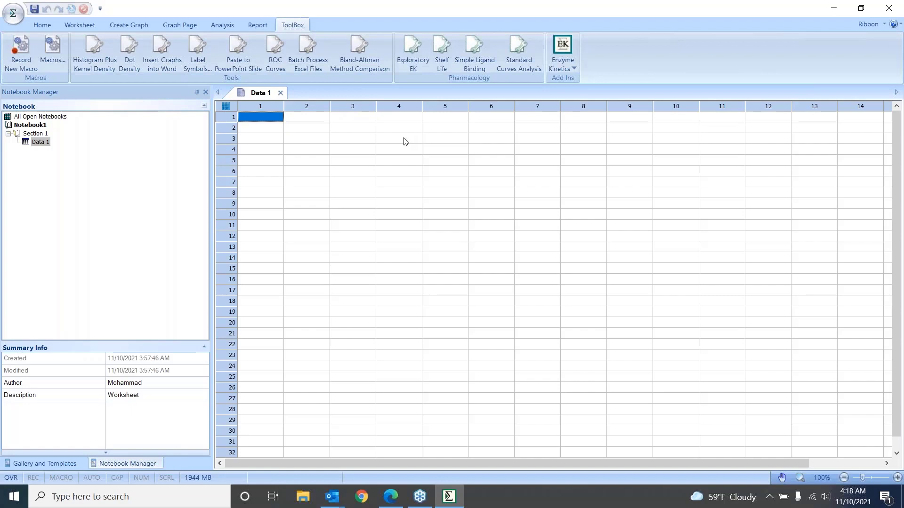
Show the home commands, restore the SigmaPlot window from its maximized state and reposition it on the desktop
{"action": "left_click", "coordinate": [42, 26]}
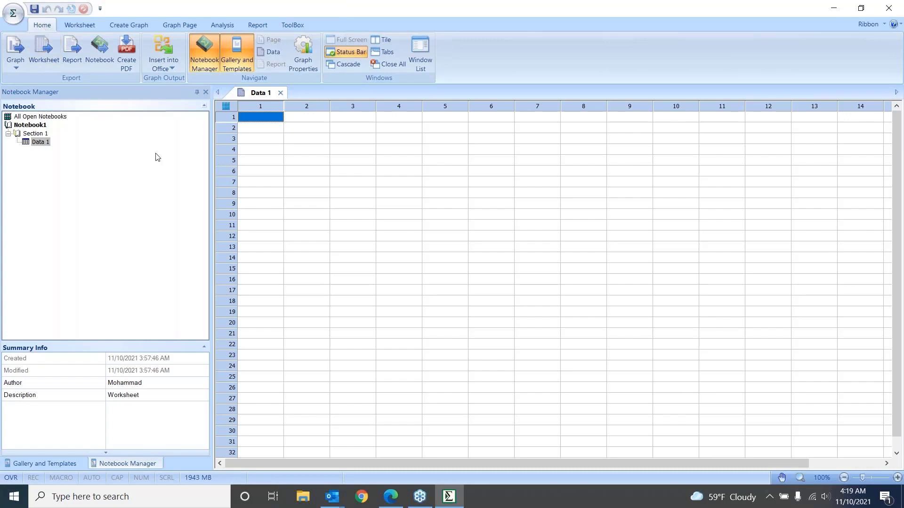
{"action": "double_click", "coordinate": [638, 14]}
{"action": "left_click_drag", "start_coordinate": [610, 18], "coordinate": [566, 34]}
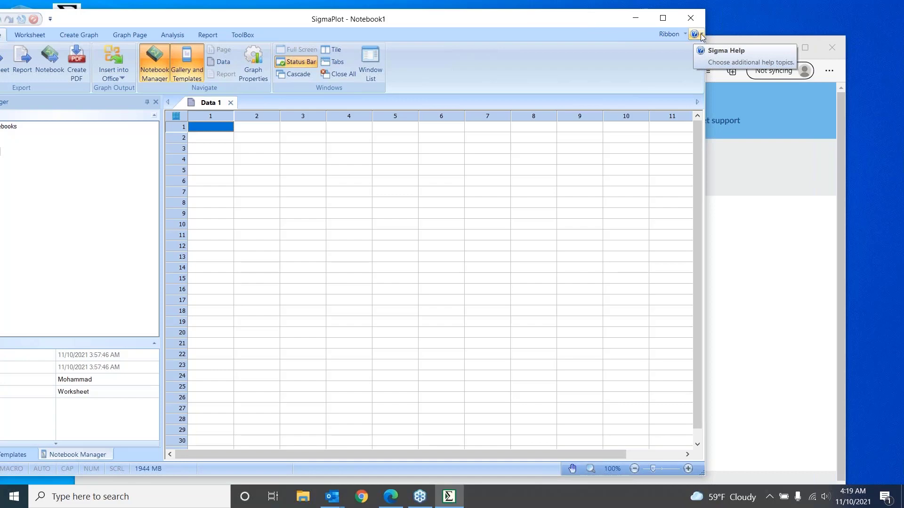
{"action": "left_click_drag", "start_coordinate": [599, 21], "coordinate": [597, 20]}
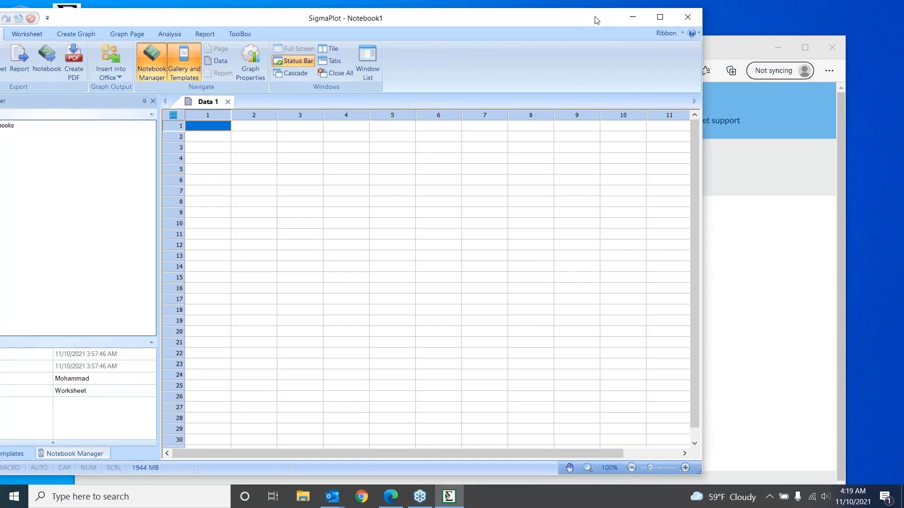
{"action": "left_click", "coordinate": [700, 34]}
{"action": "left_click_drag", "start_coordinate": [559, 20], "coordinate": [494, 13]}
{"action": "left_click", "coordinate": [628, 25]}
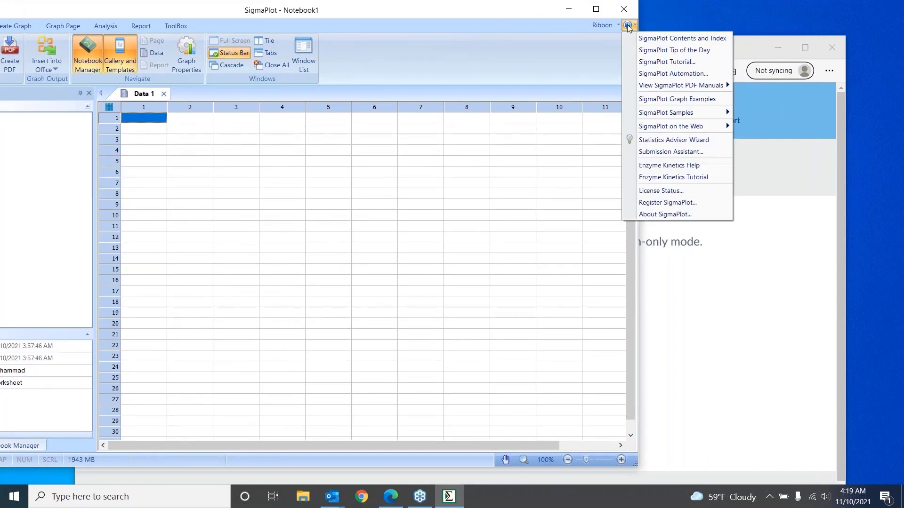
{"action": "left_click", "coordinate": [511, 15]}
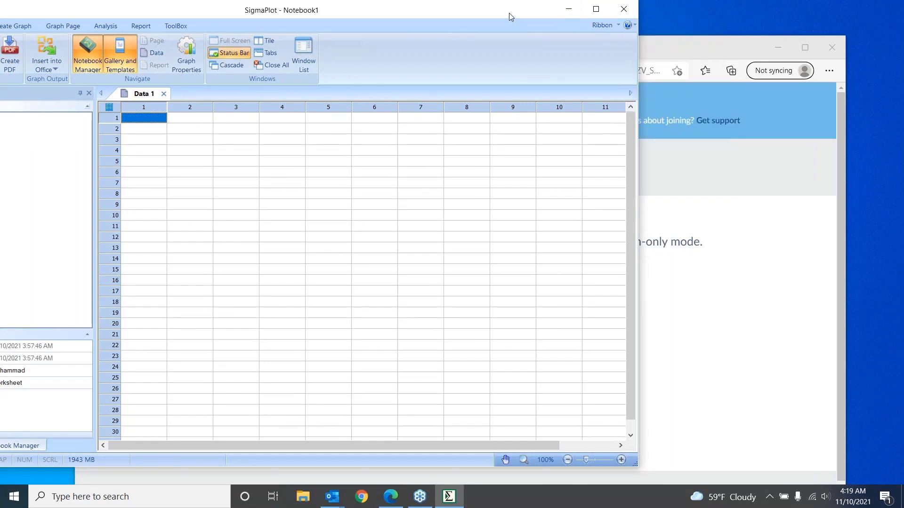
{"action": "left_click_drag", "start_coordinate": [509, 13], "coordinate": [504, 12]}
{"action": "left_click", "coordinate": [622, 25]}
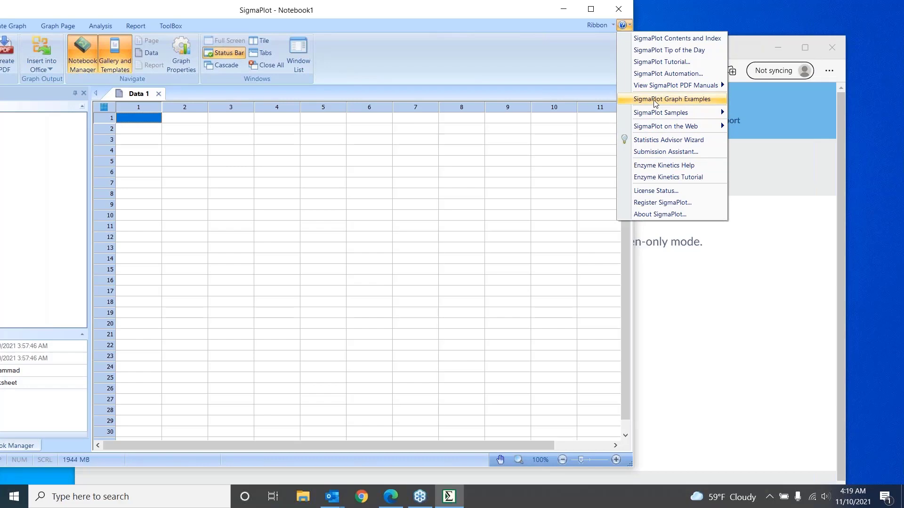
{"action": "mouse_move", "coordinate": [658, 118]}
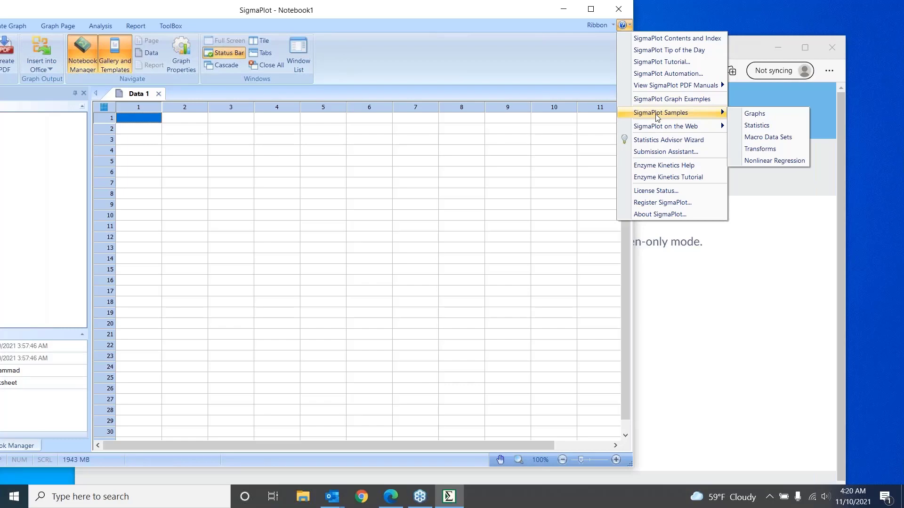
{"action": "left_click_drag", "start_coordinate": [538, 8], "coordinate": [503, 8]}
{"action": "left_click", "coordinate": [589, 25]}
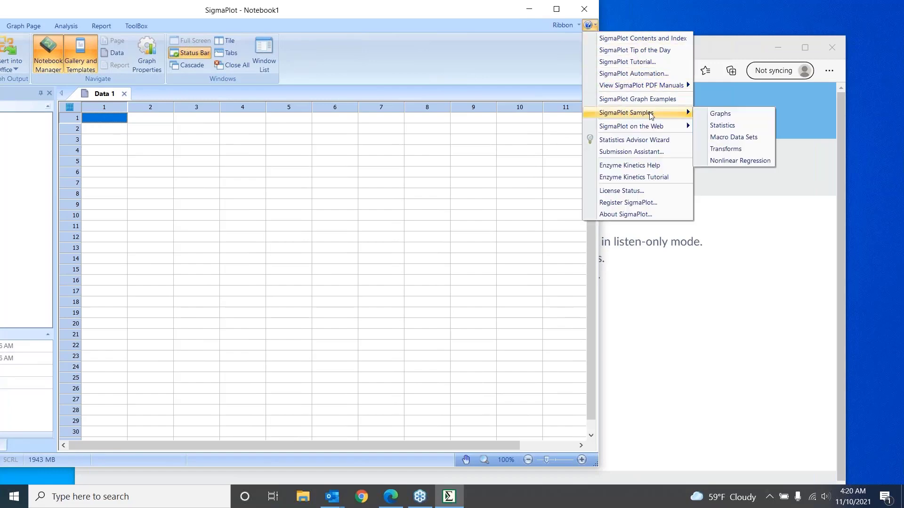
{"action": "left_click_drag", "start_coordinate": [478, 8], "coordinate": [398, 8]}
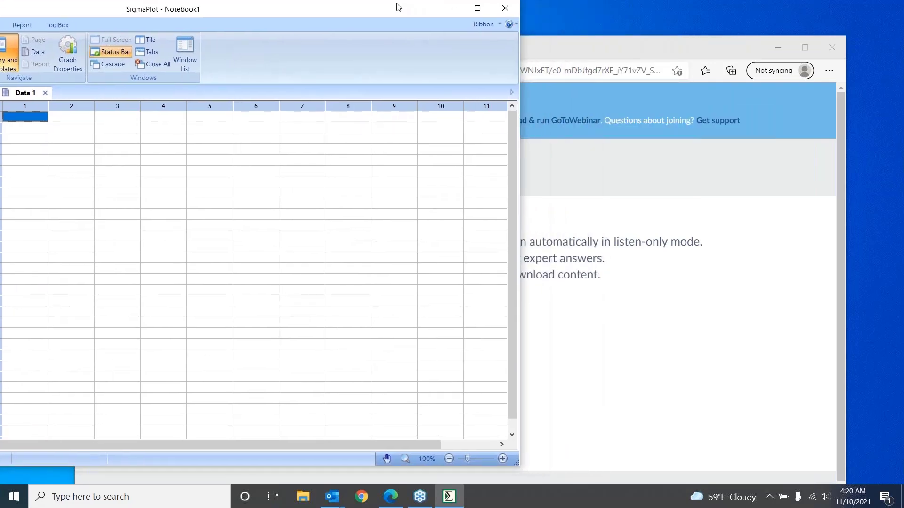
{"action": "left_click", "coordinate": [517, 26]}
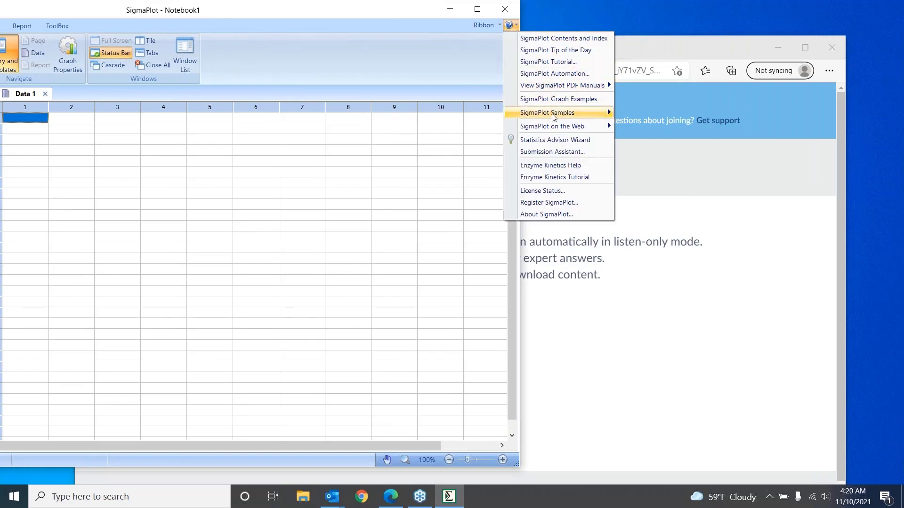
{"action": "mouse_move", "coordinate": [555, 116]}
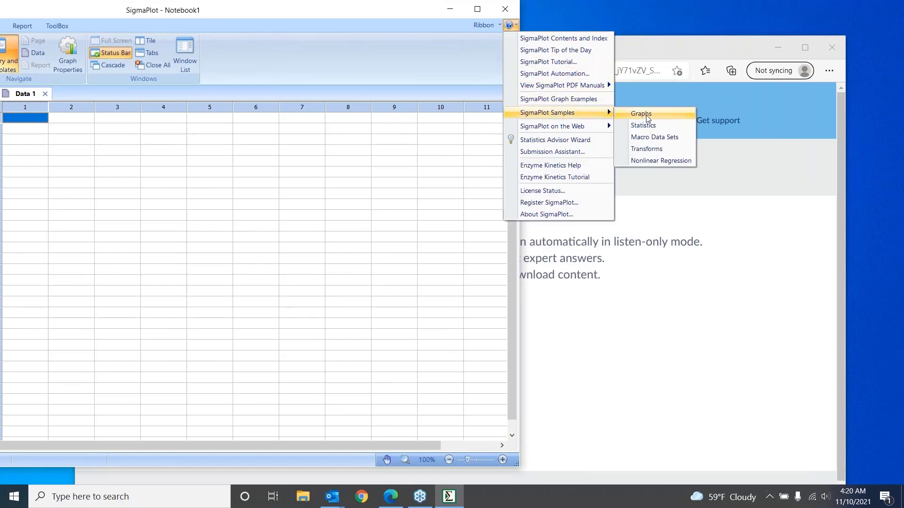
{"action": "left_click_drag", "start_coordinate": [363, 13], "coordinate": [404, 16]}
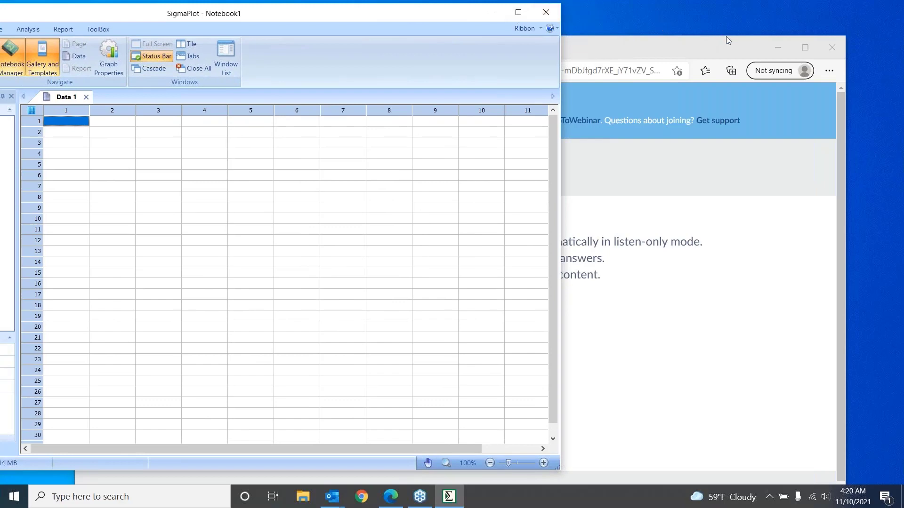
{"action": "left_click", "coordinate": [572, 33]}
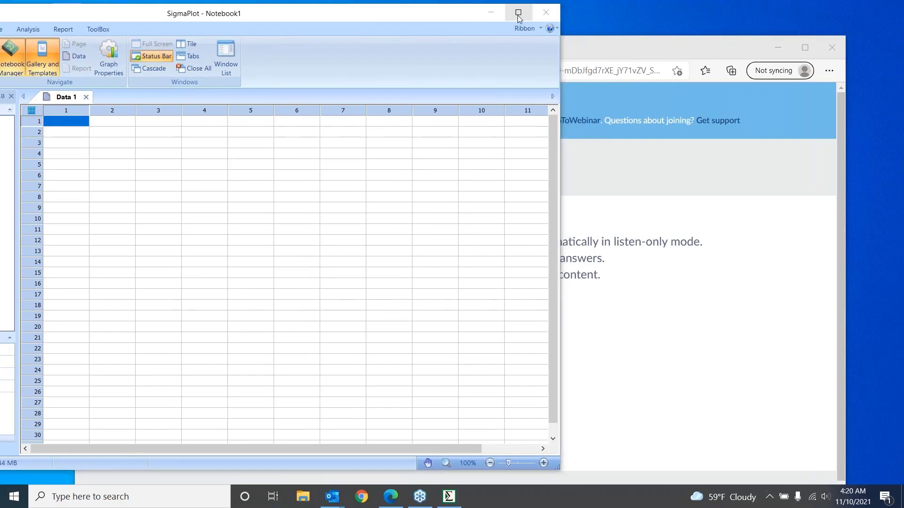
{"action": "left_click_drag", "start_coordinate": [464, 14], "coordinate": [540, 15]}
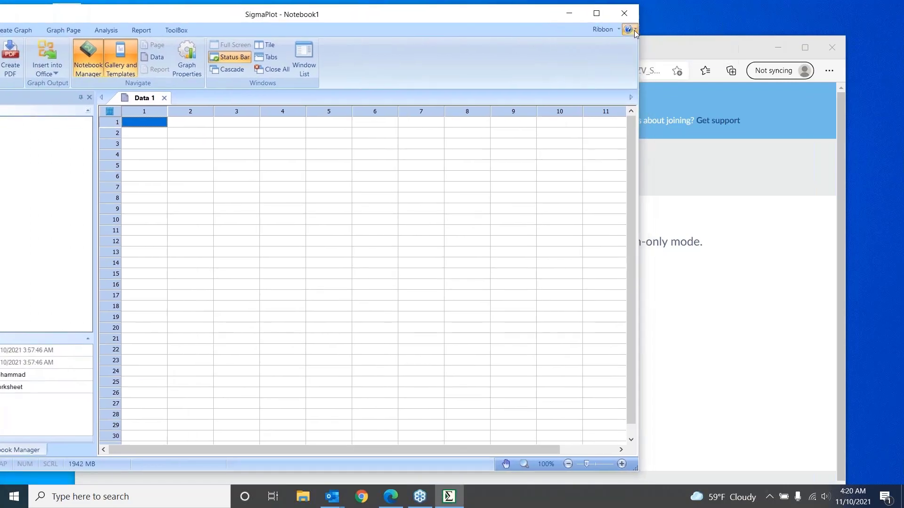
{"action": "left_click", "coordinate": [628, 29]}
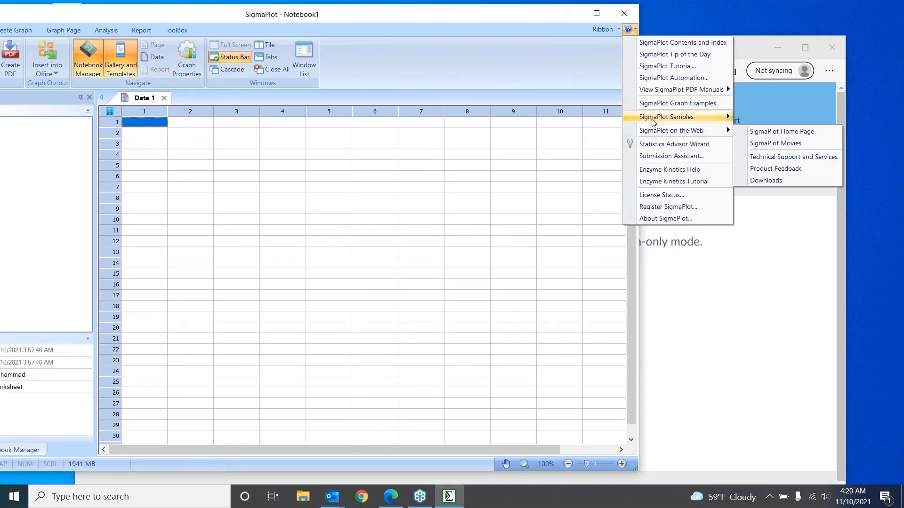
{"action": "mouse_move", "coordinate": [654, 122]}
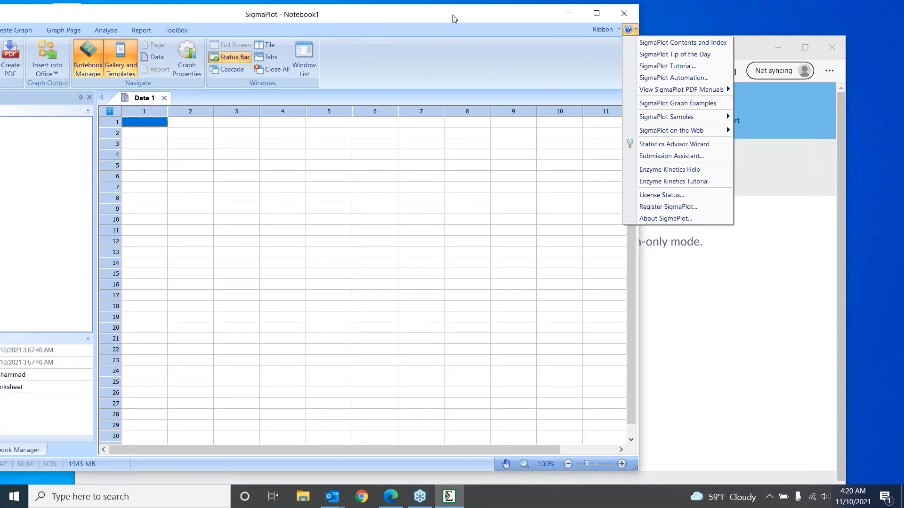
Move the SigmaPlot window fully into view and open the Graphs notebook from the SigmaPlot Samples in the help options
{"action": "left_click_drag", "start_coordinate": [455, 14], "coordinate": [603, 20]}
{"action": "left_click_drag", "start_coordinate": [507, 24], "coordinate": [519, 21]}
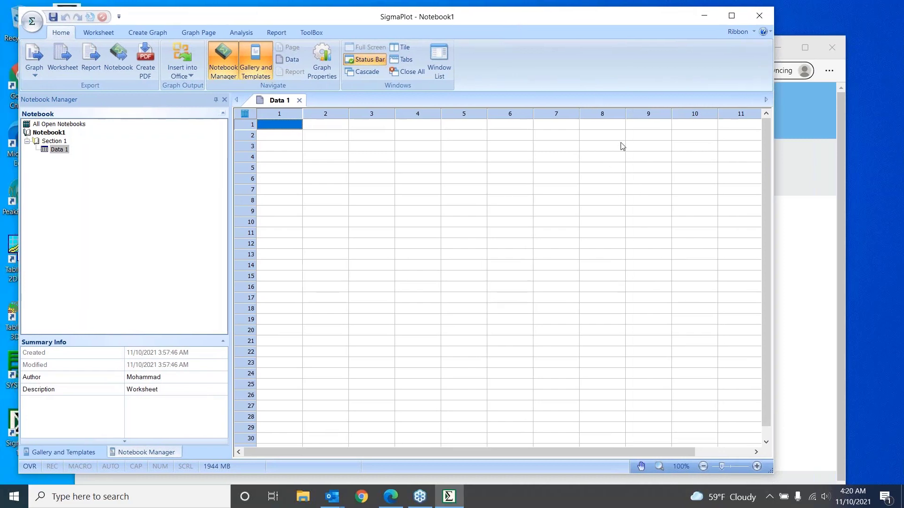
{"action": "left_click", "coordinate": [769, 36]}
{"action": "mouse_move", "coordinate": [792, 130]}
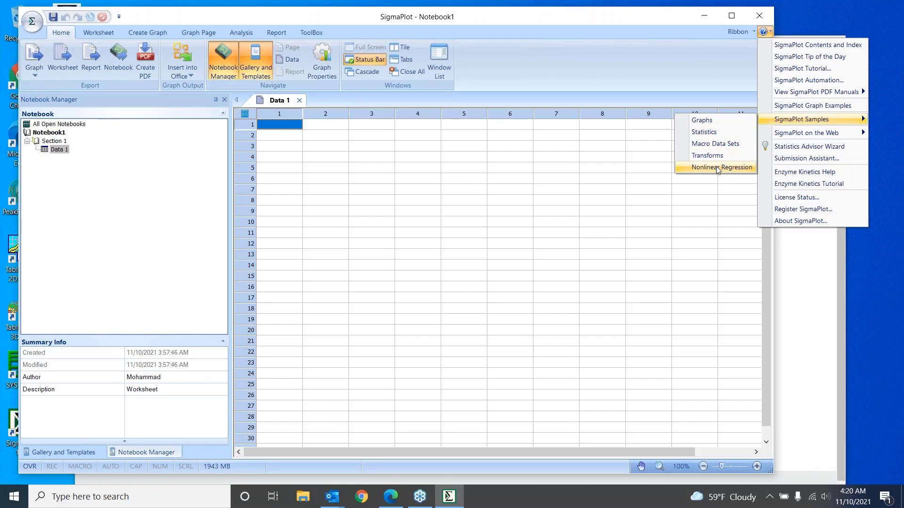
{"action": "left_click", "coordinate": [704, 123]}
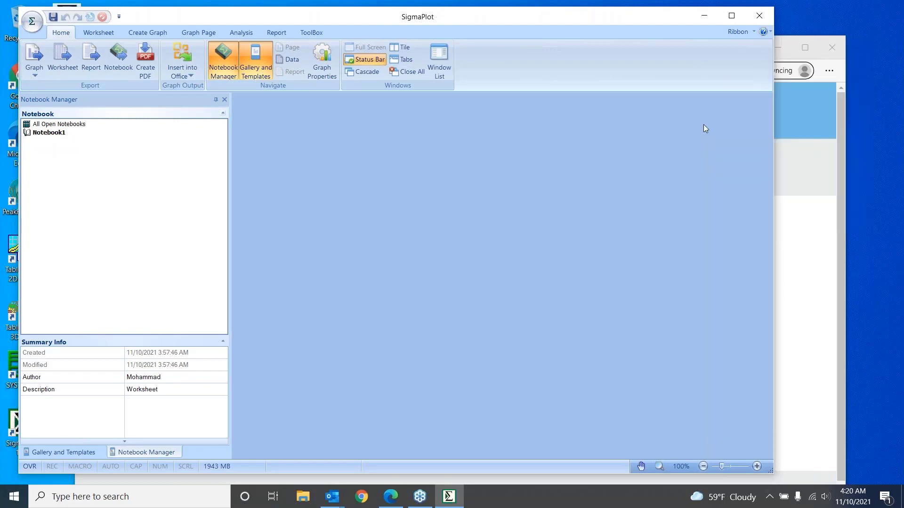
{"action": "left_click_drag", "start_coordinate": [563, 21], "coordinate": [636, 19]}
{"action": "left_click_drag", "start_coordinate": [295, 241], "coordinate": [306, 184]}
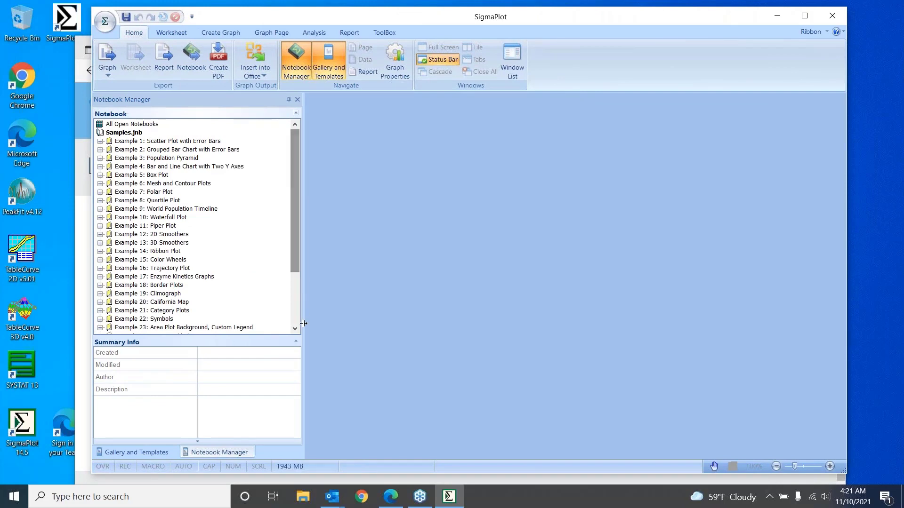
Expand Example 1: Scatter Plot with Error Bars and compare its Data 1 worksheet with its fitted-curves graph
{"action": "left_click", "coordinate": [100, 142]}
{"action": "double_click", "coordinate": [119, 150]}
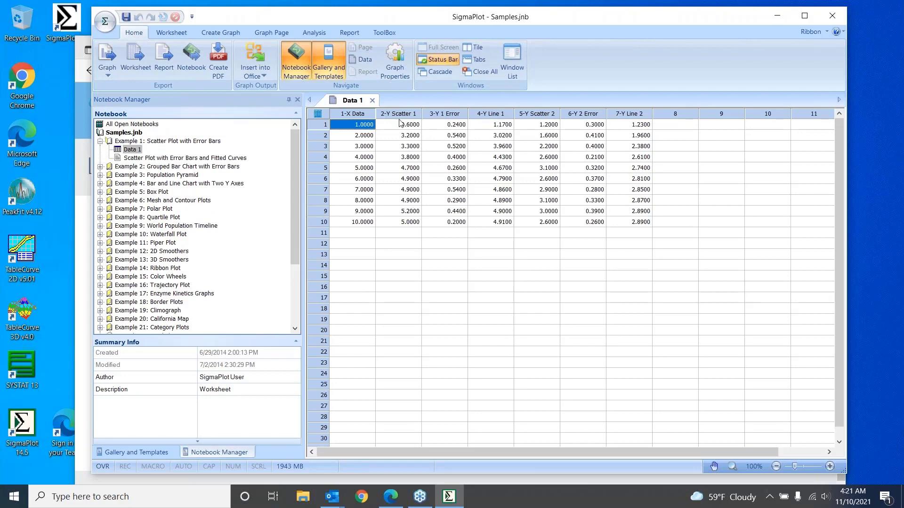
{"action": "left_click", "coordinate": [136, 161]}
{"action": "double_click", "coordinate": [136, 160]}
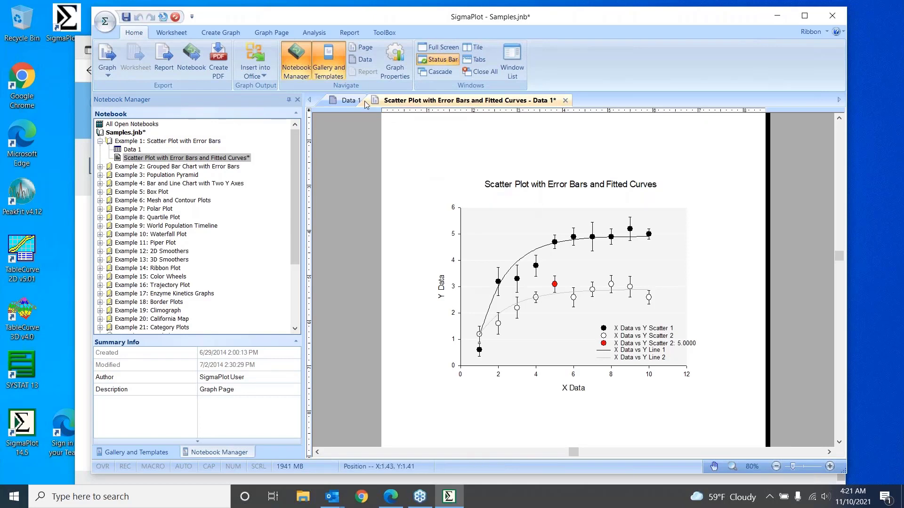
{"action": "left_click", "coordinate": [345, 101]}
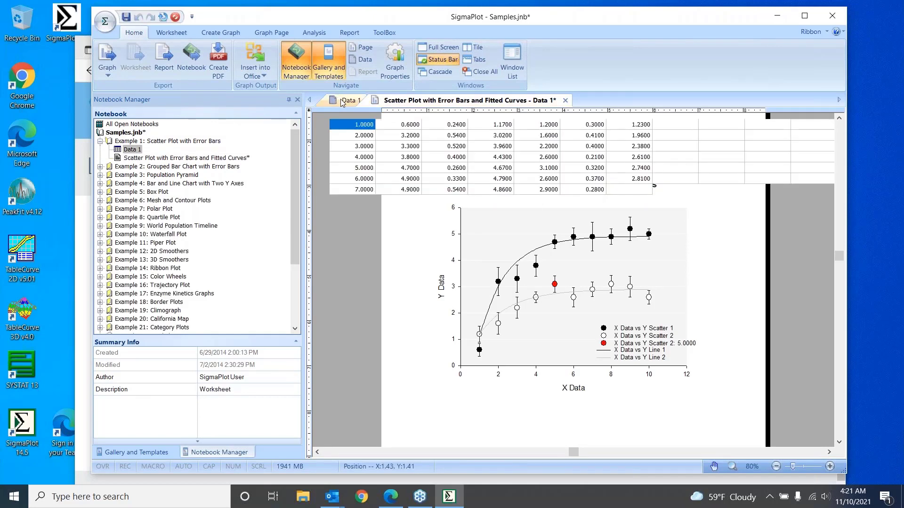
{"action": "left_click", "coordinate": [443, 101]}
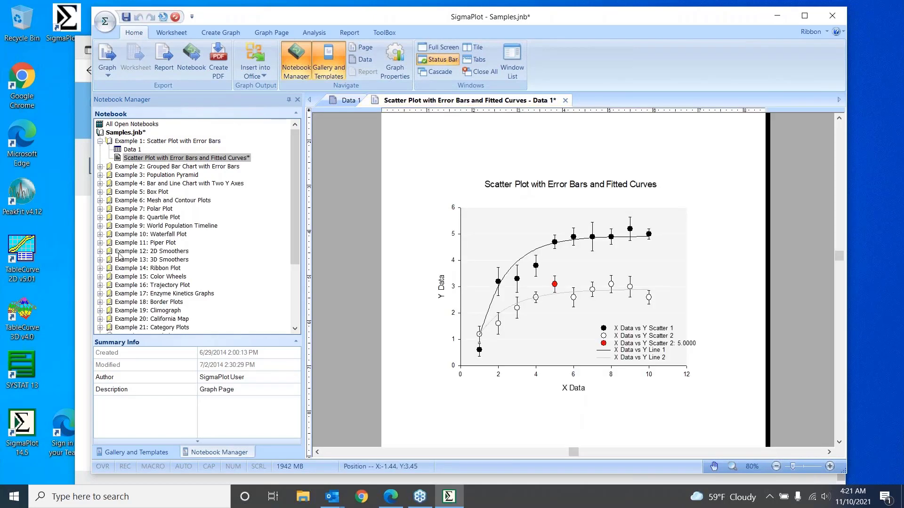
Expand Example 2: Grouped Bar Chart with Error Bars and open its Data 2 worksheet and graph page
{"action": "left_click", "coordinate": [100, 166]}
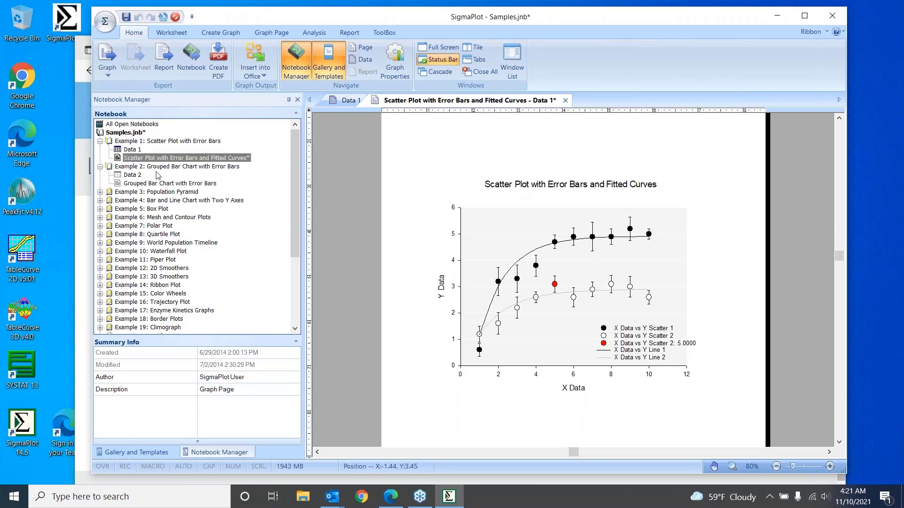
{"action": "double_click", "coordinate": [133, 175]}
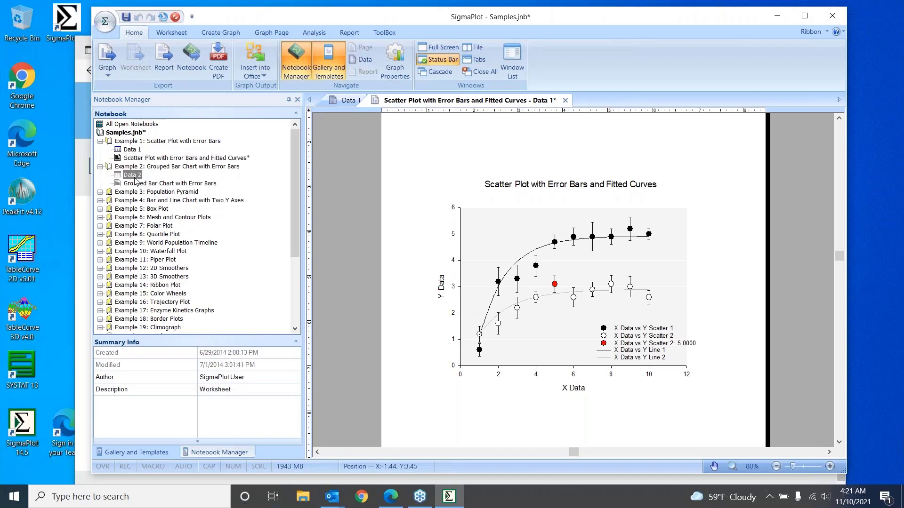
{"action": "left_click", "coordinate": [143, 184]}
{"action": "double_click", "coordinate": [143, 184]}
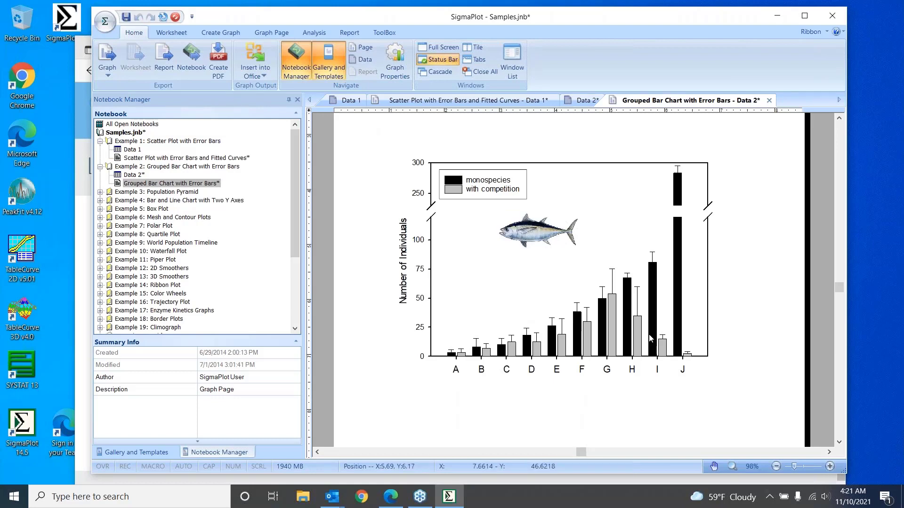
Expand Example 3: Population Pyramid and open its Data 3 worksheet and graph page
{"action": "left_click", "coordinate": [99, 193]}
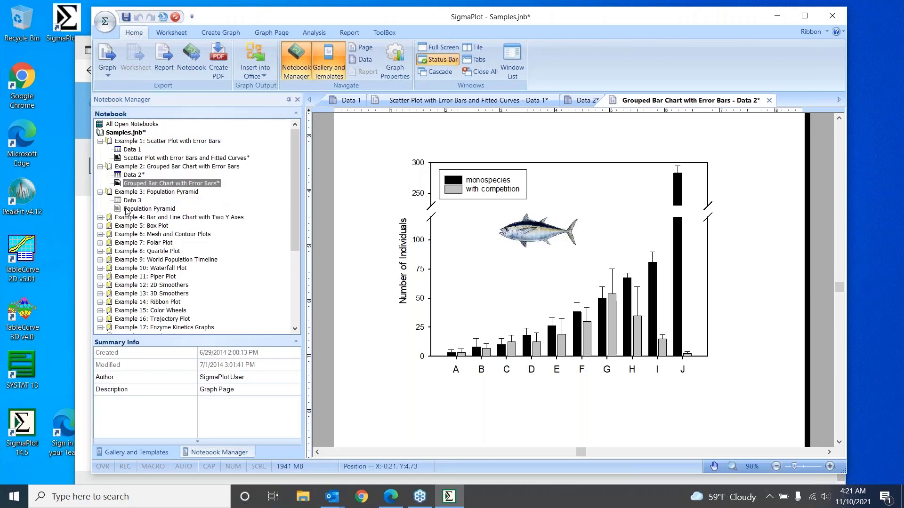
{"action": "double_click", "coordinate": [126, 209]}
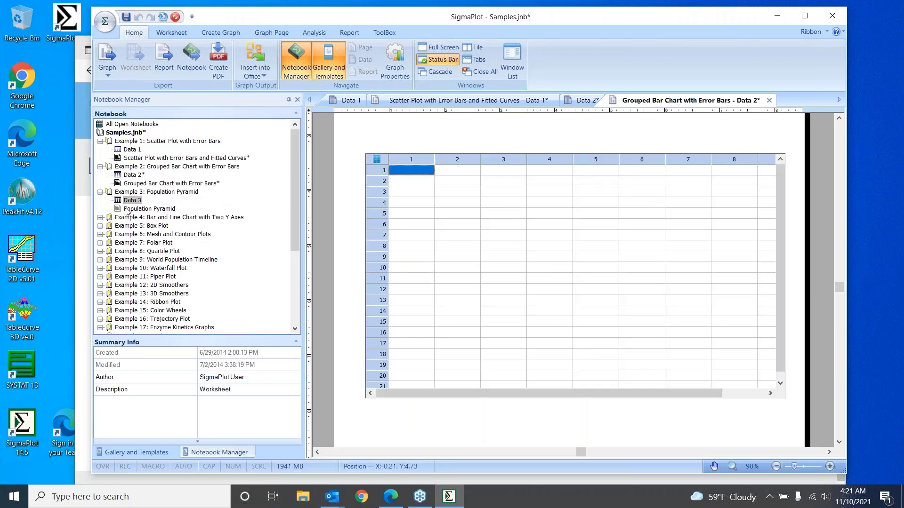
{"action": "double_click", "coordinate": [127, 209]}
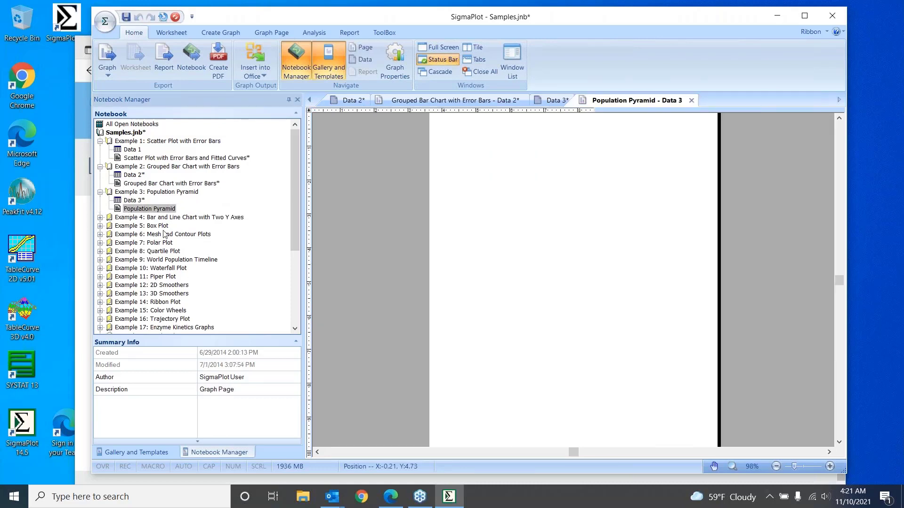
Expand Example 5: Box Plot and open its Data 5 worksheet and box plot graph
{"action": "left_click", "coordinate": [100, 227]}
{"action": "left_click", "coordinate": [127, 235]}
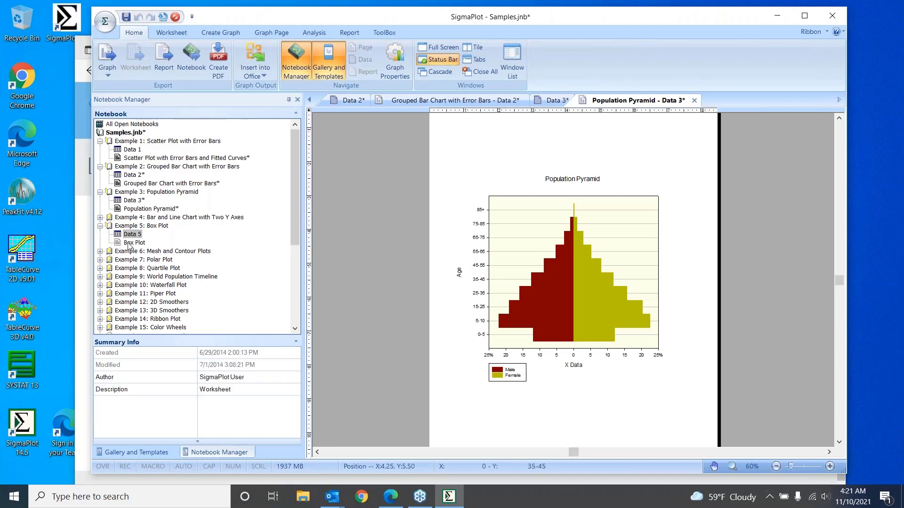
{"action": "double_click", "coordinate": [132, 243]}
Collapse the expanded Example 1, 2, 3 and 5 sections of the Samples notebook
{"action": "left_click_drag", "start_coordinate": [294, 225], "coordinate": [295, 281]}
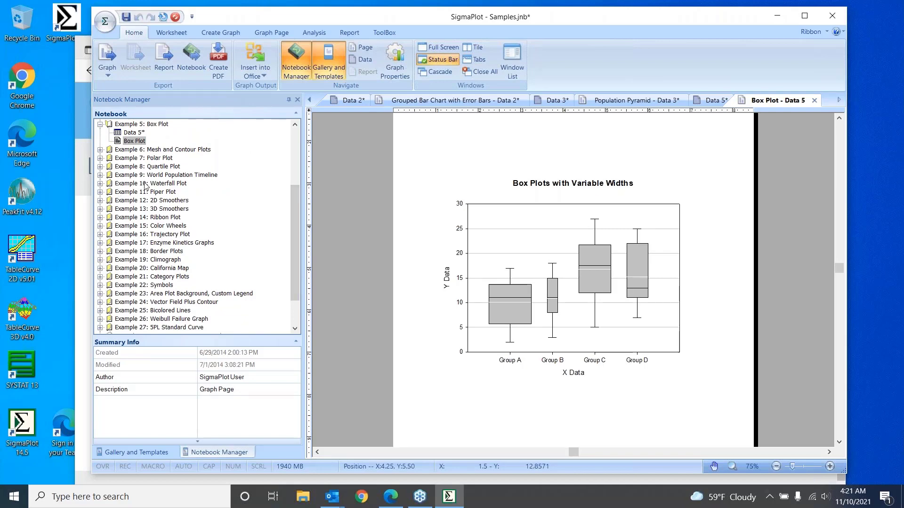
{"action": "scroll", "coordinate": [296, 258], "scroll_direction": "up", "scroll_amount": 4}
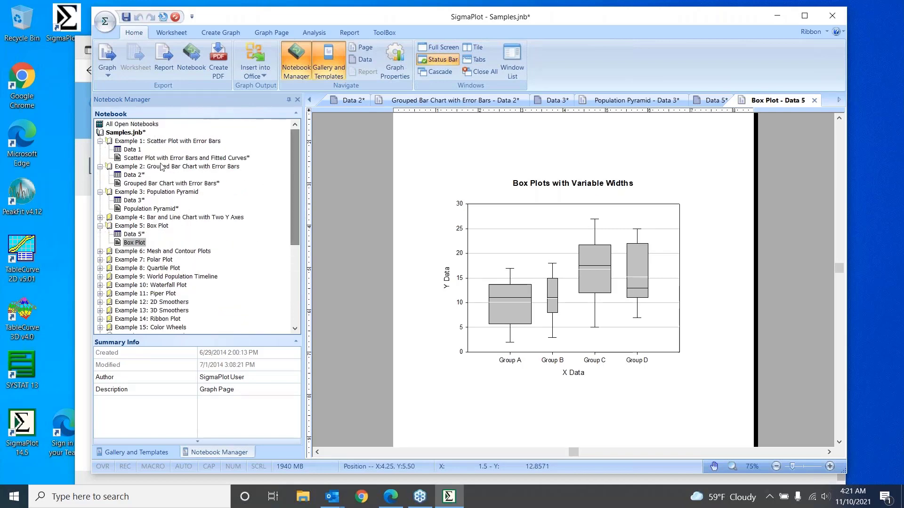
{"action": "left_click", "coordinate": [99, 142]}
{"action": "left_click", "coordinate": [100, 150]}
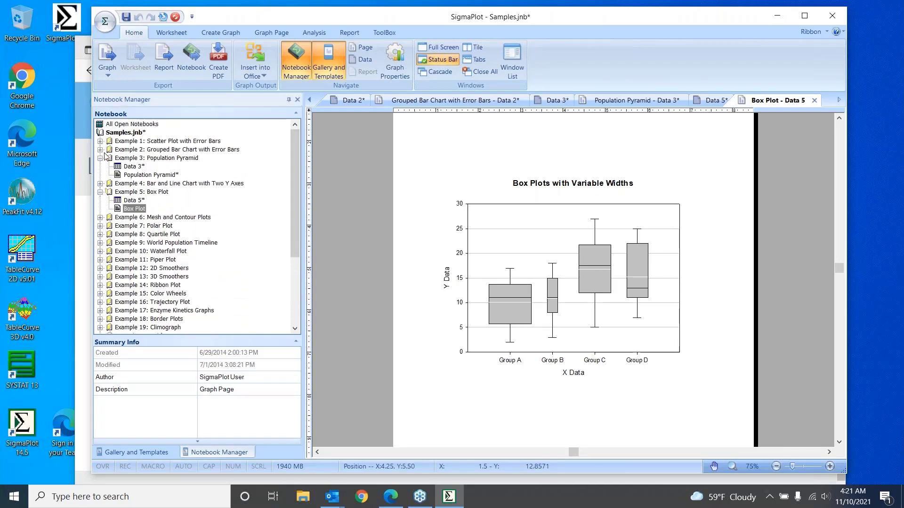
{"action": "left_click", "coordinate": [100, 159]}
{"action": "left_click", "coordinate": [100, 174]}
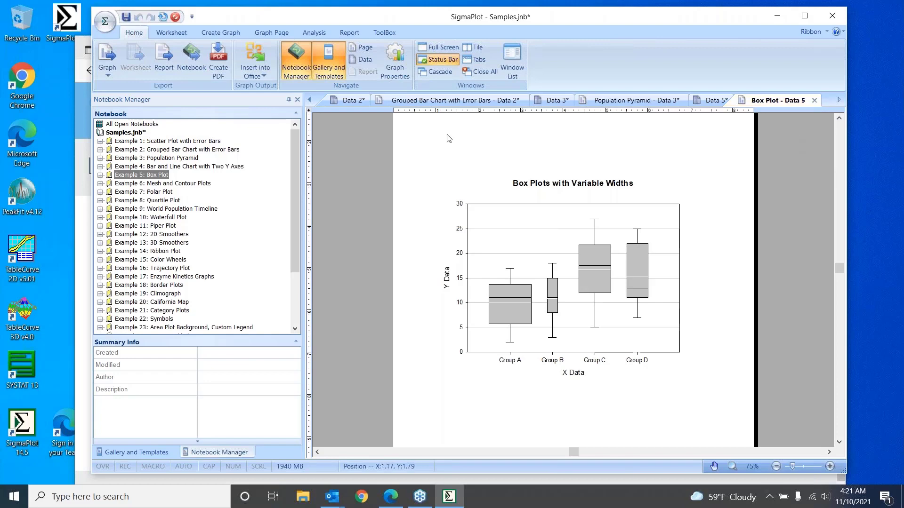
{"action": "left_click", "coordinate": [105, 23]}
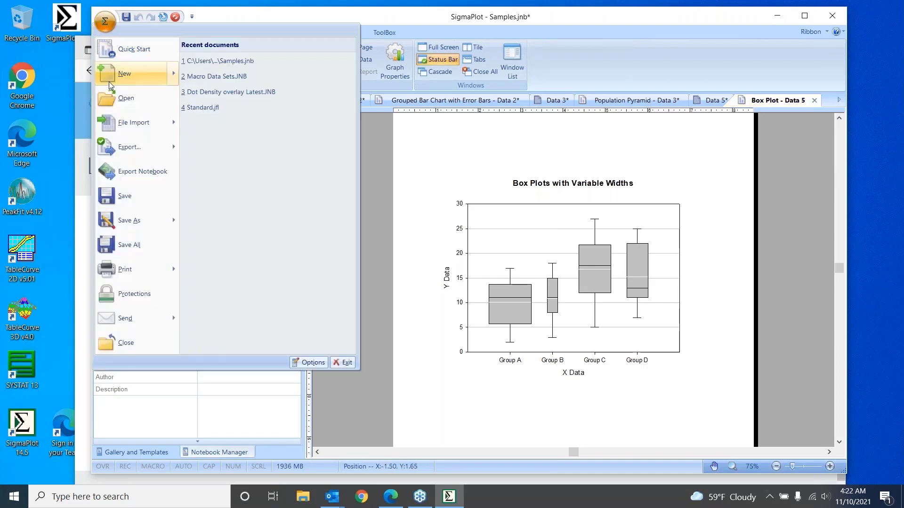
{"action": "mouse_move", "coordinate": [110, 83]}
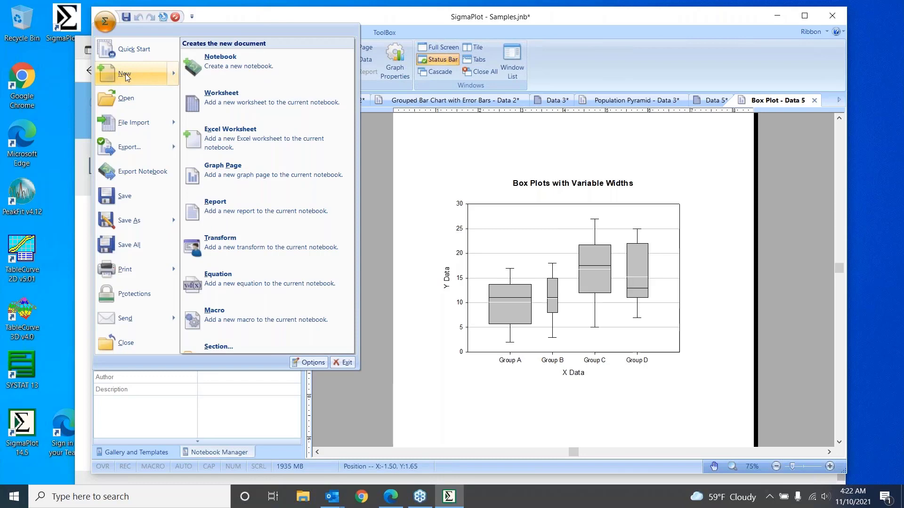
{"action": "left_click", "coordinate": [125, 73]}
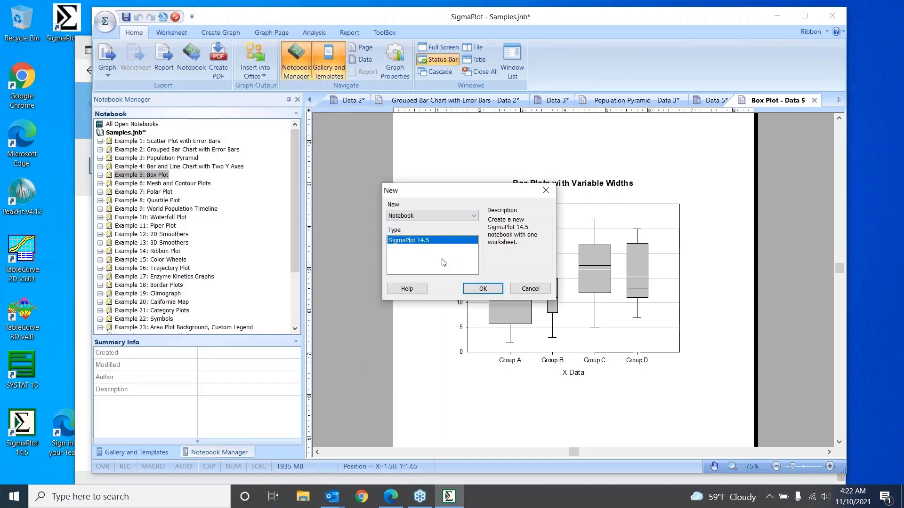
{"action": "left_click", "coordinate": [523, 288]}
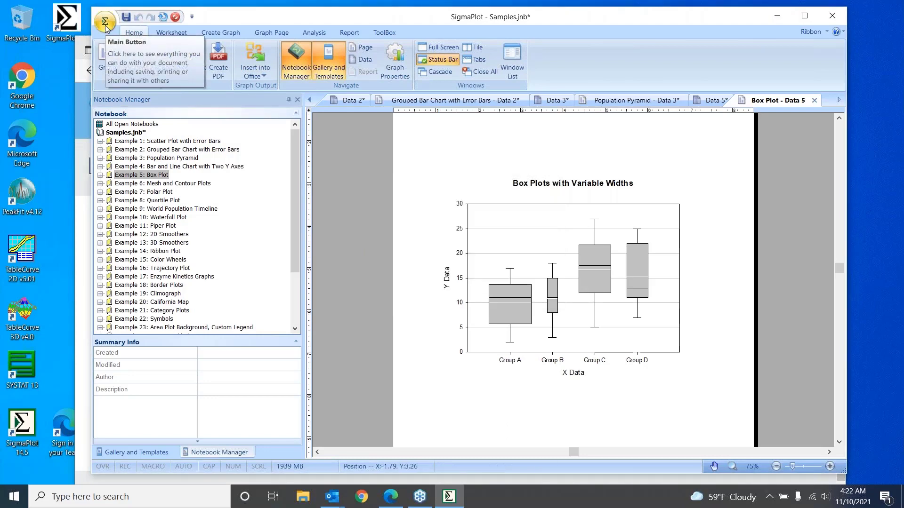
Create a new empty notebook
{"action": "left_click", "coordinate": [106, 27]}
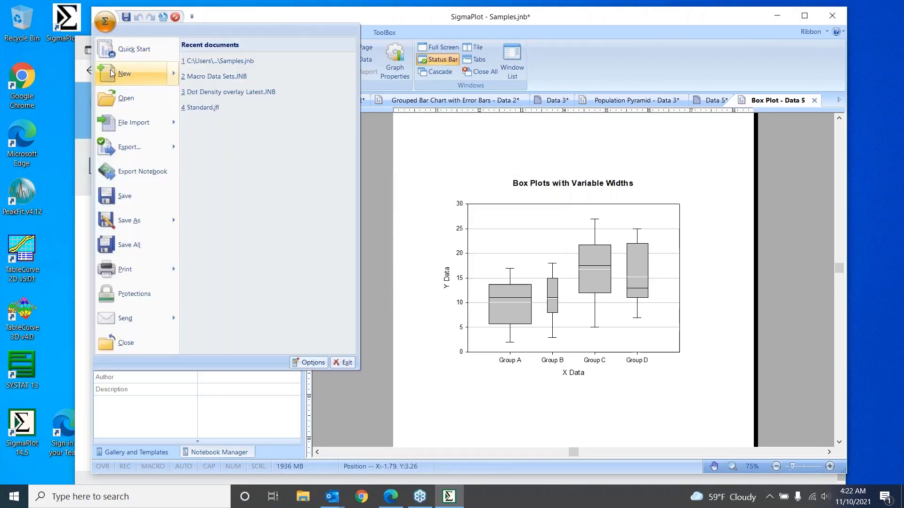
{"action": "mouse_move", "coordinate": [111, 74]}
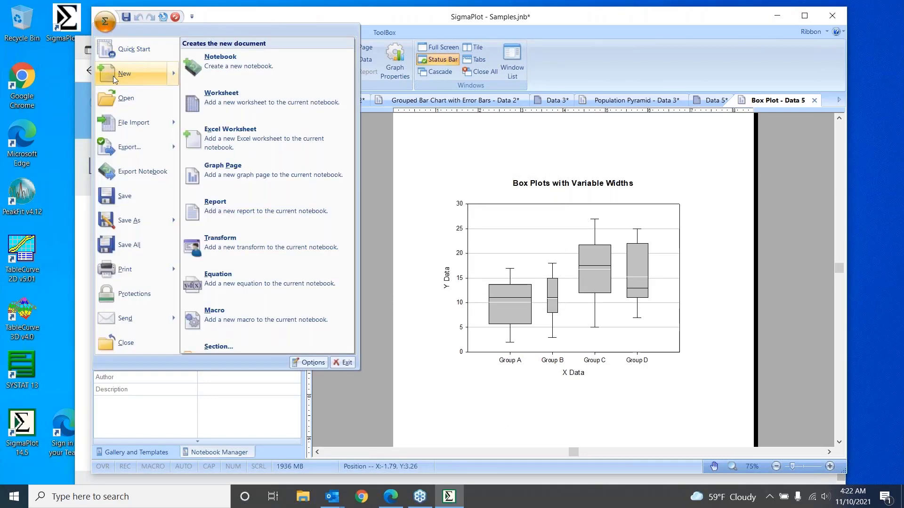
{"action": "left_click", "coordinate": [225, 72]}
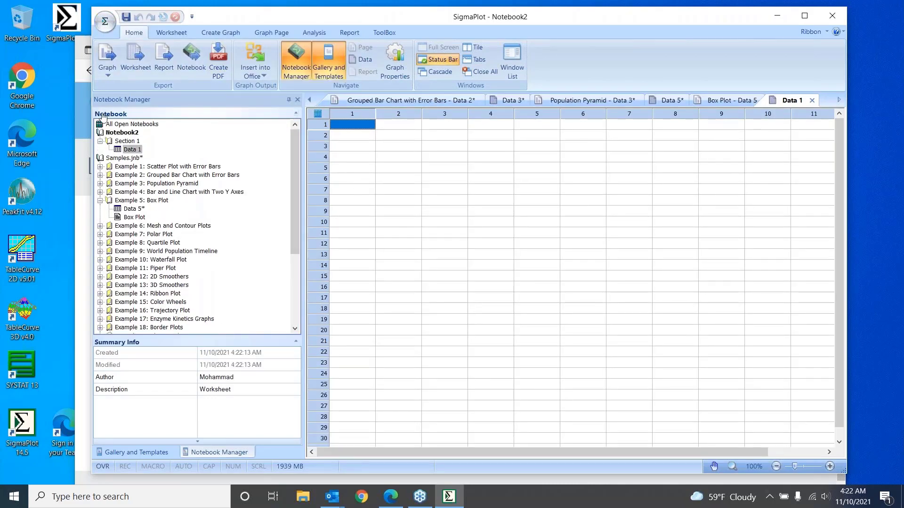
Collapse the Example 5 section and close the Samples.jnb notebook without saving its changes
{"action": "left_click", "coordinate": [100, 200]}
{"action": "left_click", "coordinate": [115, 159]}
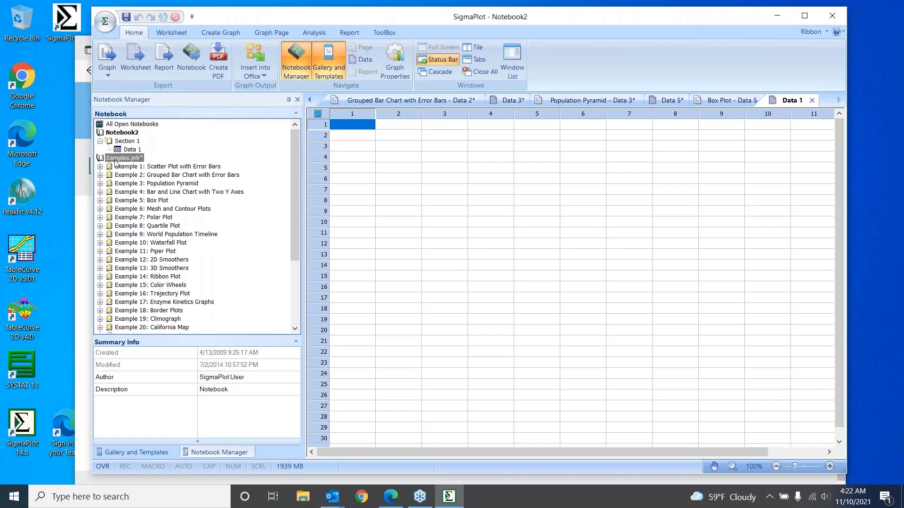
{"action": "right_click", "coordinate": [116, 163]}
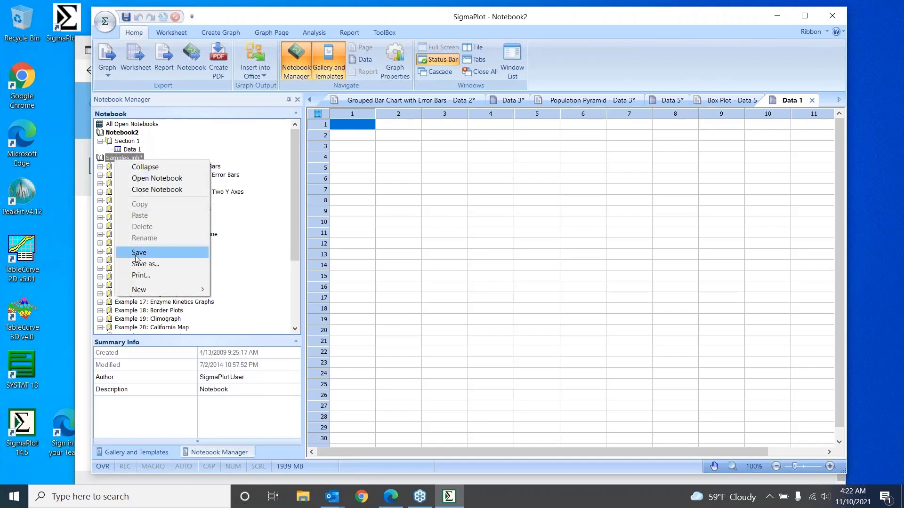
{"action": "left_click", "coordinate": [140, 190]}
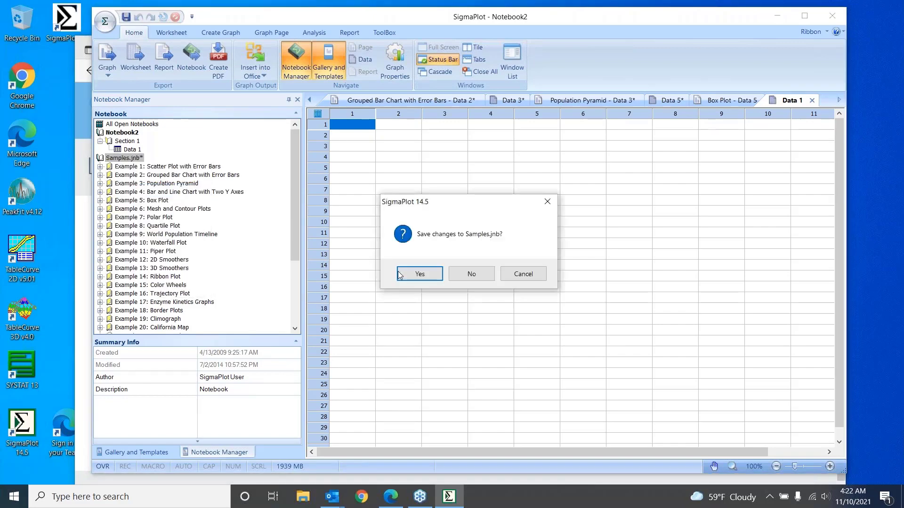
{"action": "left_click", "coordinate": [470, 278]}
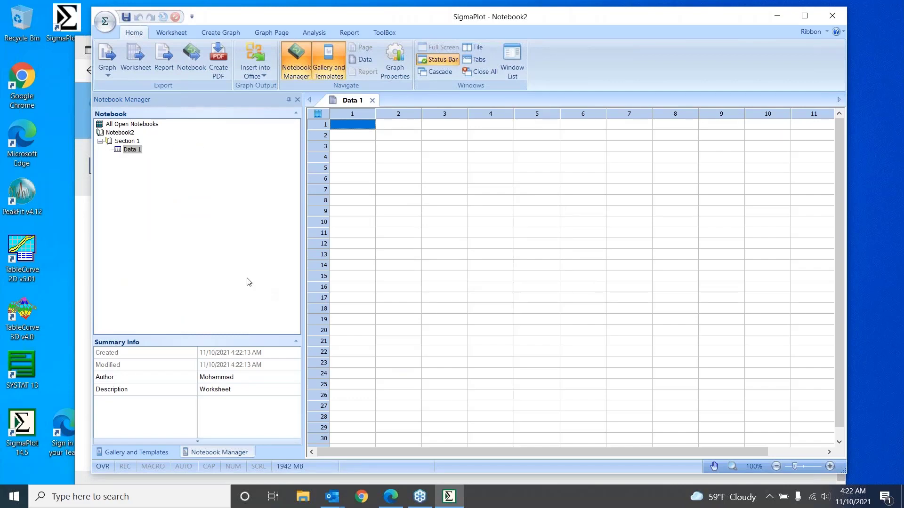
Enter the values 1, 2, 3 and 4 in rows 1 to 4 of the new worksheet's first column
{"action": "type", "text": "1"}
{"action": "key", "text": "Return"}
{"action": "type", "text": "2"}
{"action": "key", "text": "Return"}
{"action": "type", "text": "3"}
{"action": "key", "text": "Return"}
{"action": "type", "text": "4"}
{"action": "key", "text": "Return"}
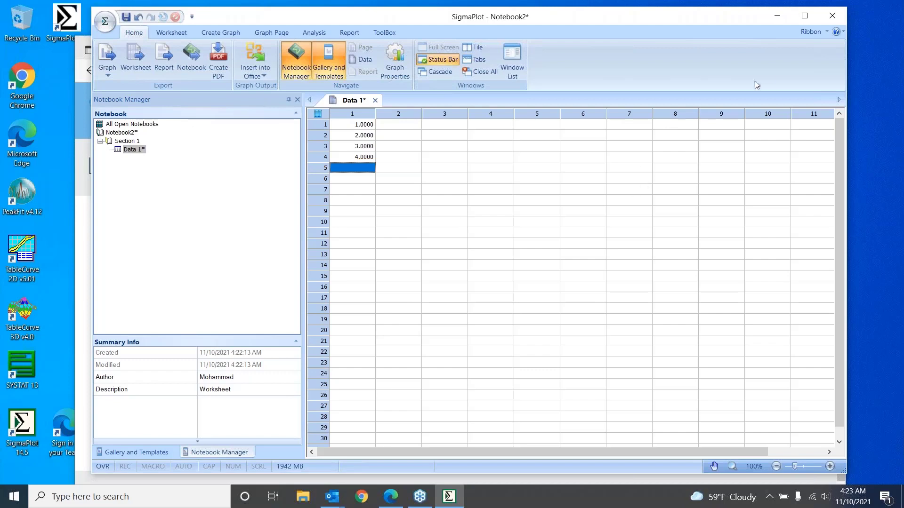
Close SigmaPlot without saving the new notebook
{"action": "left_click", "coordinate": [832, 17]}
{"action": "left_click", "coordinate": [487, 278]}
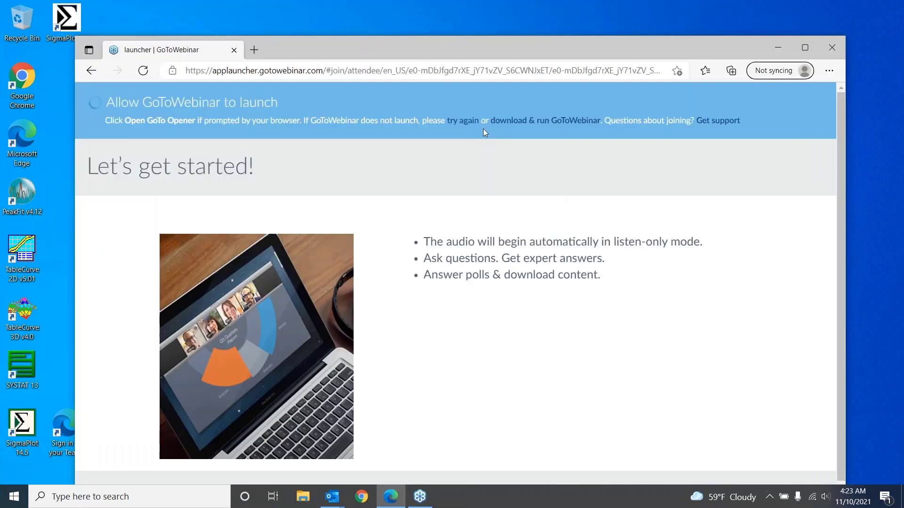
Find and start Excel, create a blank workbook and show the commands supplied by its add-ins
{"action": "left_click", "coordinate": [62, 502]}
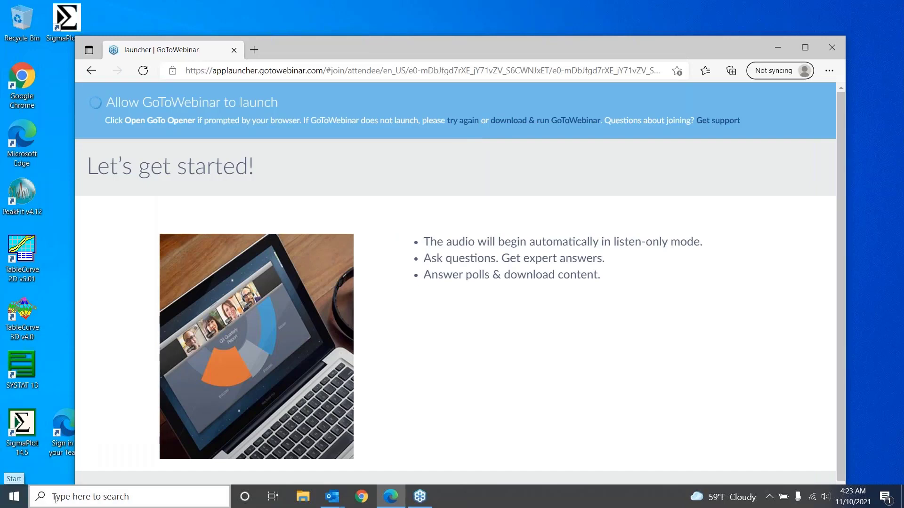
{"action": "type", "text": "excel"}
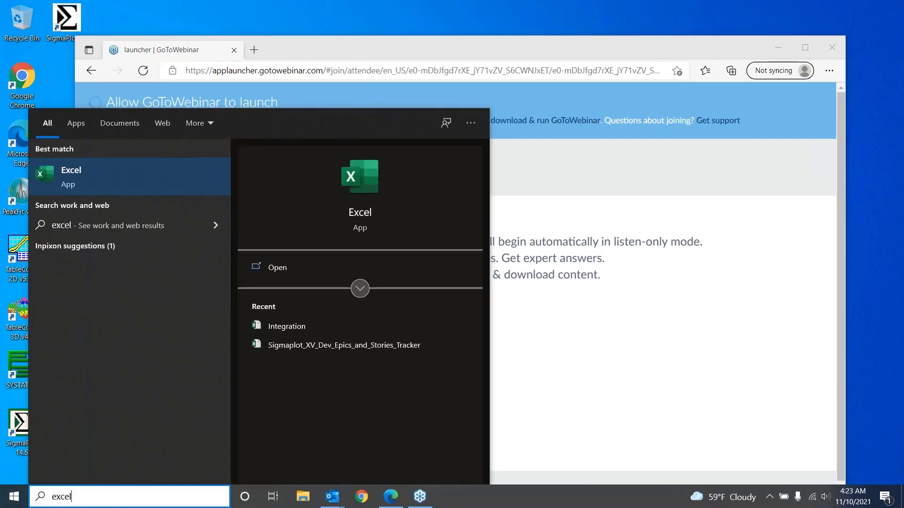
{"action": "left_click", "coordinate": [83, 169]}
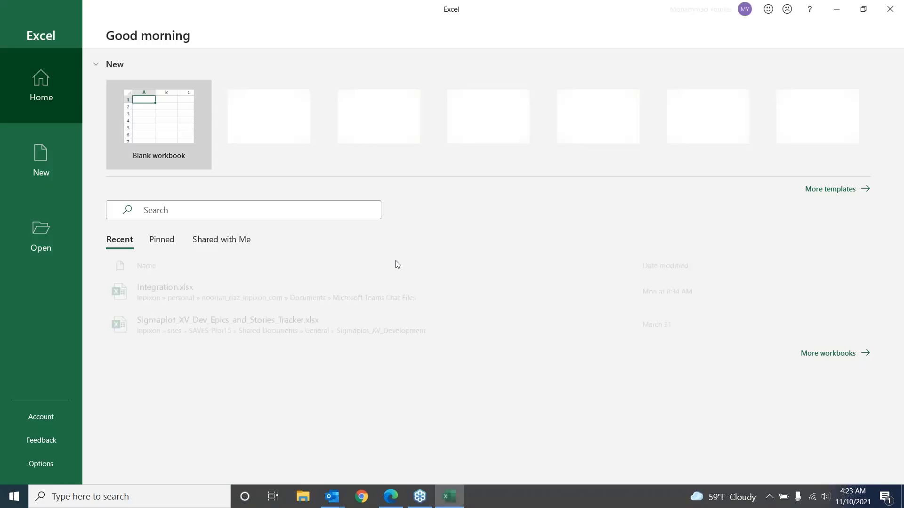
{"action": "left_click", "coordinate": [131, 134]}
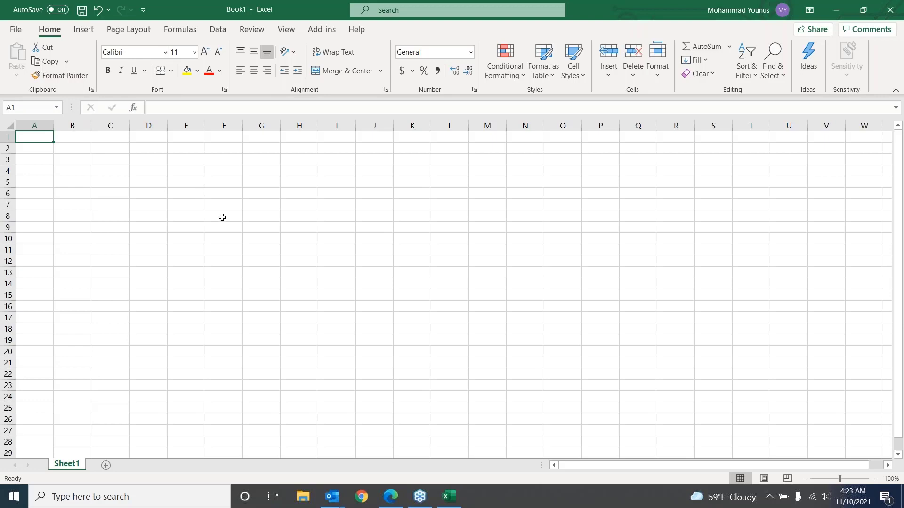
{"action": "left_click", "coordinate": [329, 35]}
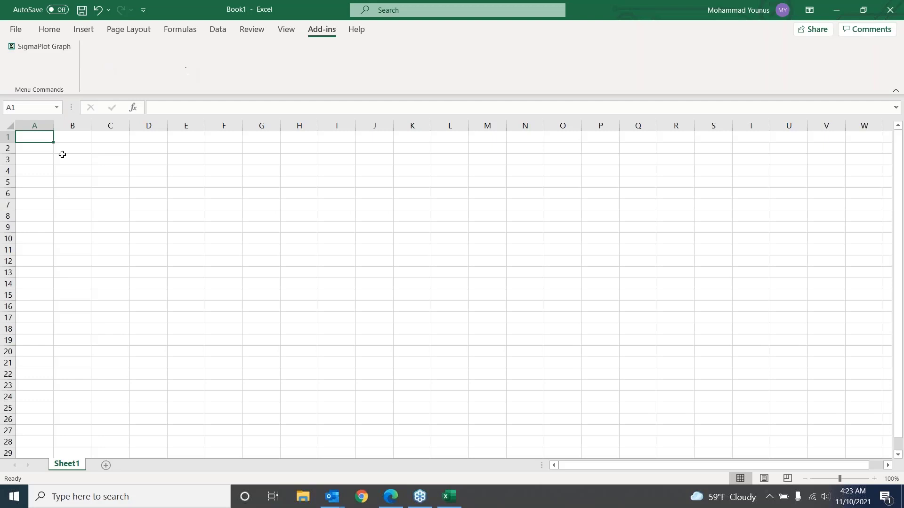
Enter the values 1, 2, 3, 4 and 5 in cells A1 to A5 of the blank workbook
{"action": "type", "text": "1"}
{"action": "key", "text": "Return"}
{"action": "type", "text": "2"}
{"action": "key", "text": "Return"}
{"action": "type", "text": "3"}
{"action": "key", "text": "Return"}
{"action": "type", "text": "4"}
{"action": "key", "text": "Return"}
{"action": "type", "text": "5"}
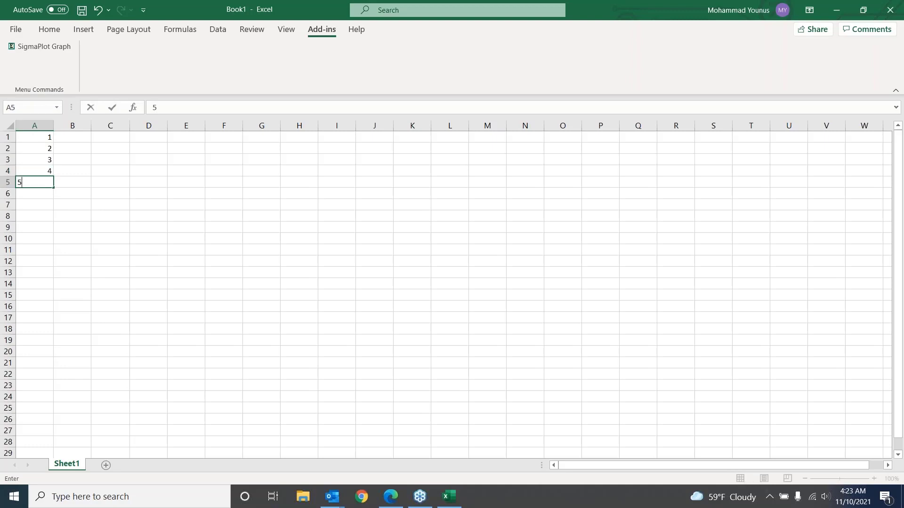
{"action": "key", "text": "Return"}
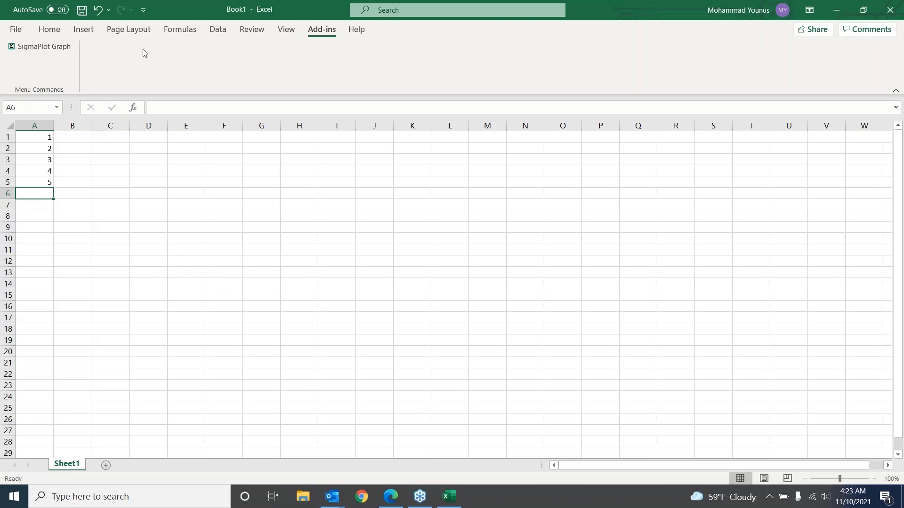
Start a SigmaPlot graph from the Excel data, preview the scatter and line types, and choose Vertical Bar Chart as the graph type
{"action": "left_click", "coordinate": [54, 50]}
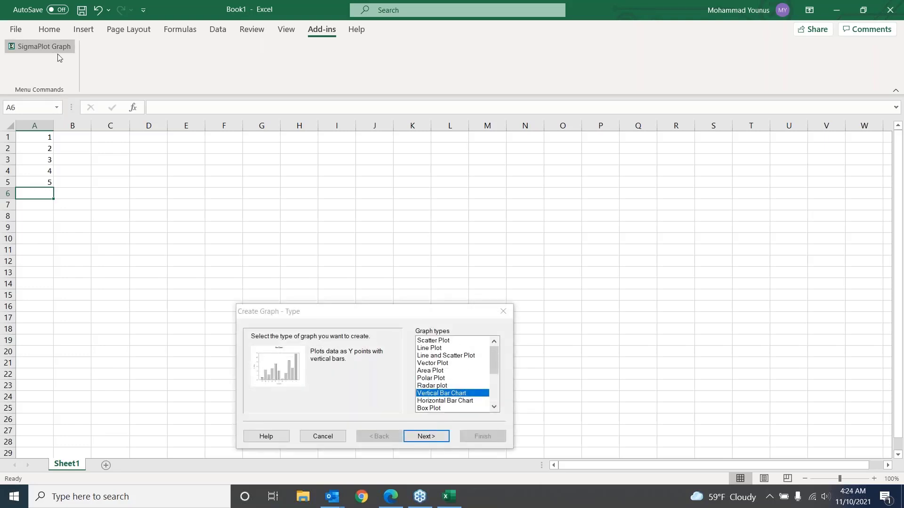
{"action": "left_click_drag", "start_coordinate": [421, 318], "coordinate": [478, 213]}
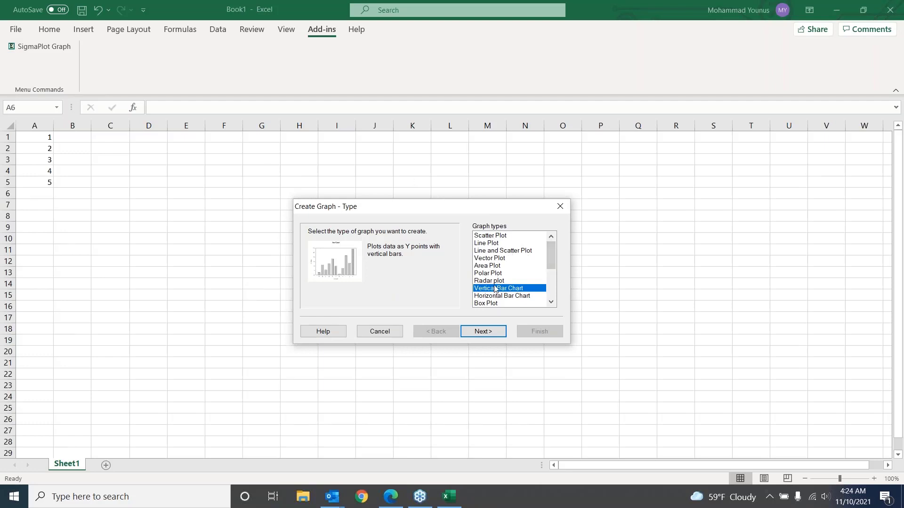
{"action": "left_click", "coordinate": [489, 235]}
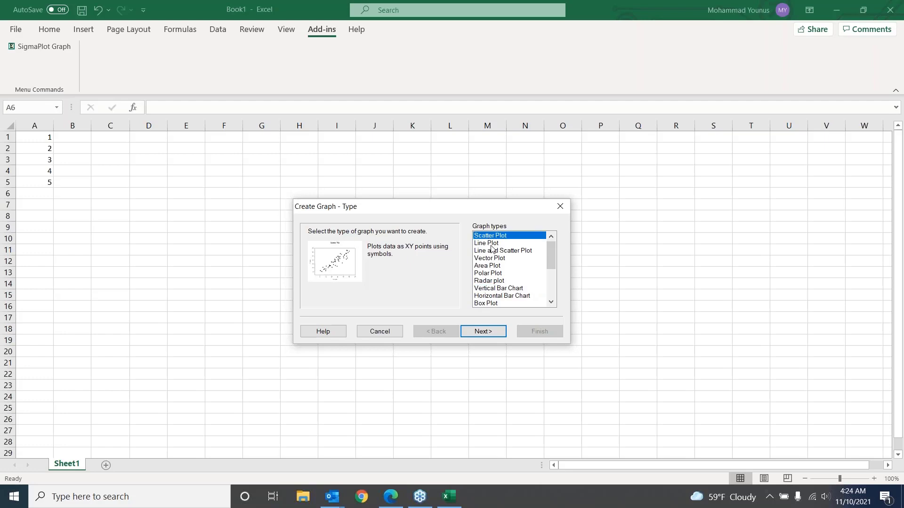
{"action": "left_click", "coordinate": [491, 244]}
{"action": "left_click", "coordinate": [493, 251]}
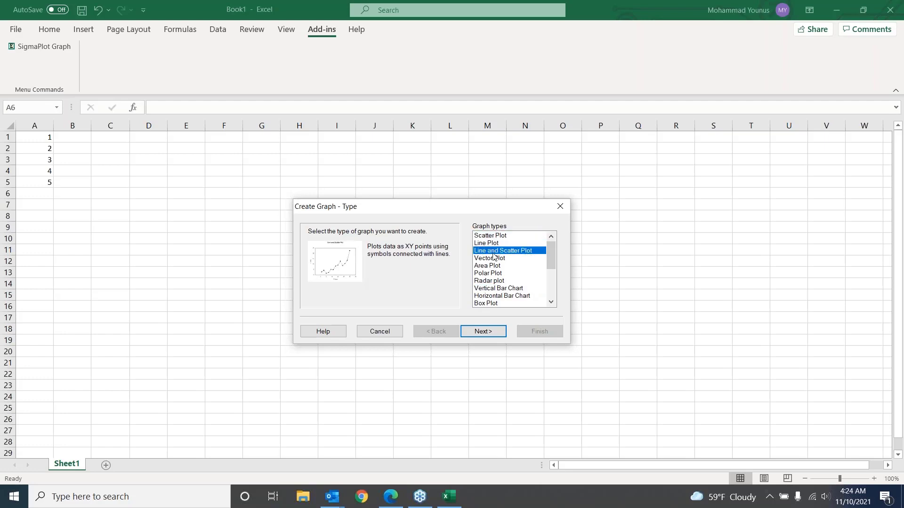
{"action": "left_click", "coordinate": [493, 236]}
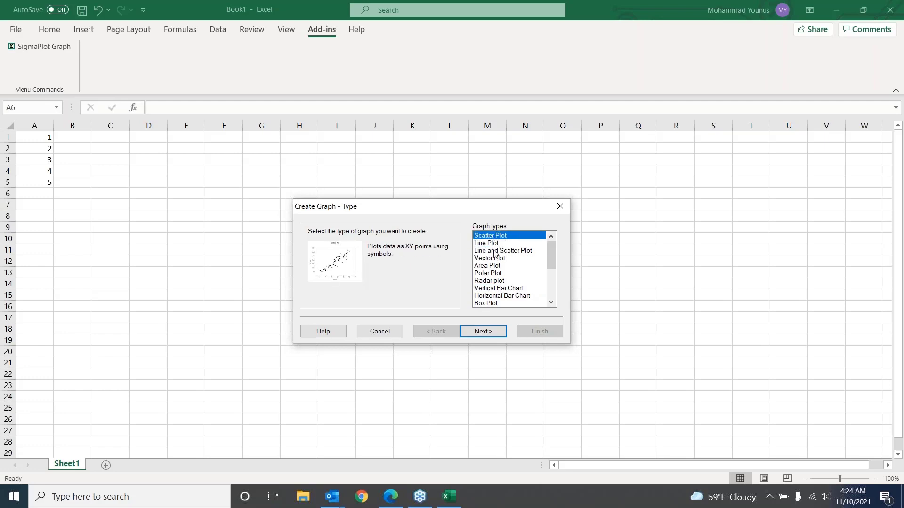
{"action": "left_click", "coordinate": [494, 244]}
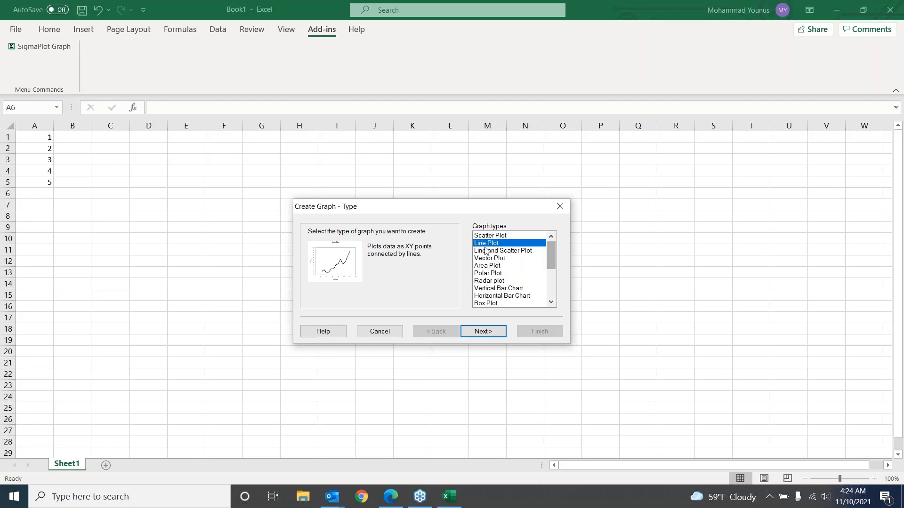
{"action": "mouse_move", "coordinate": [552, 258]}
{"action": "left_mouse_down"}
{"action": "mouse_move", "coordinate": [548, 294]}
{"action": "mouse_move", "coordinate": [551, 245]}
{"action": "left_mouse_up"}
{"action": "left_click", "coordinate": [521, 289]}
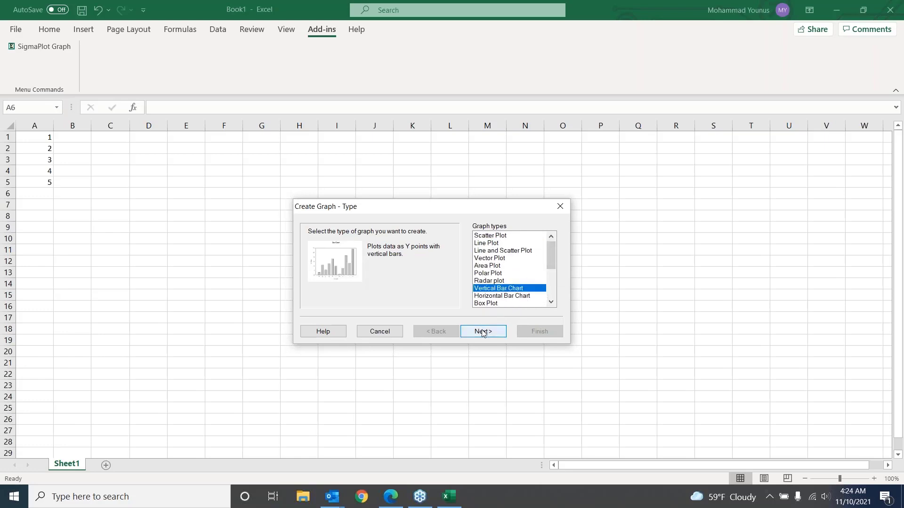
{"action": "left_click", "coordinate": [484, 332]}
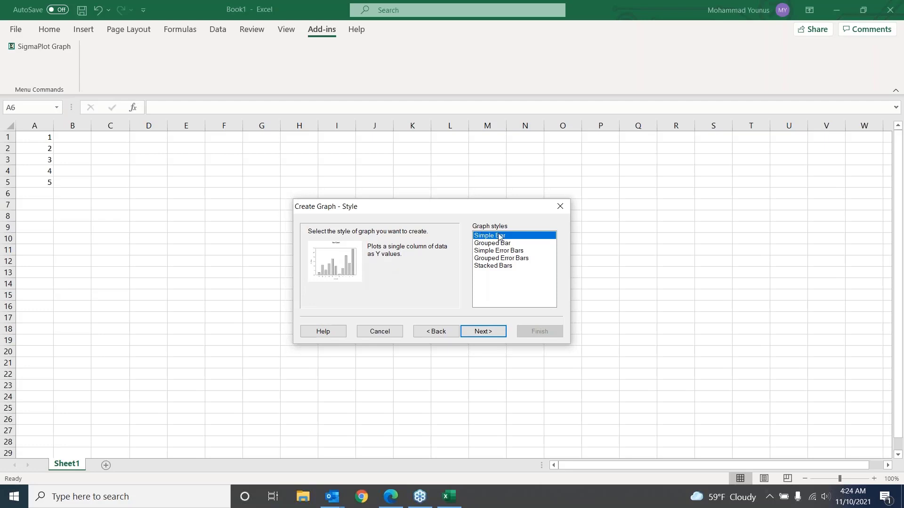
Create the chart as a Simple Bar in Single Y format, using the range $A1:$A5 as the bar data
{"action": "left_click", "coordinate": [500, 332]}
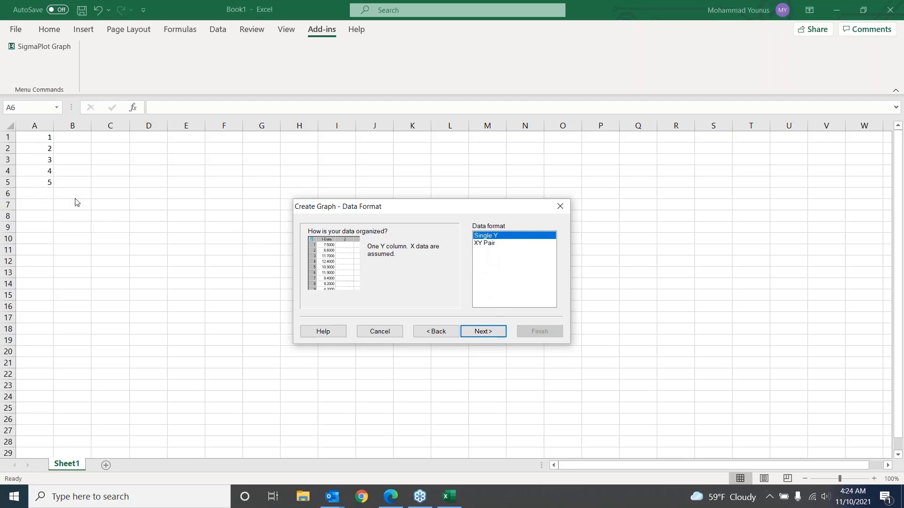
{"action": "left_click", "coordinate": [494, 332]}
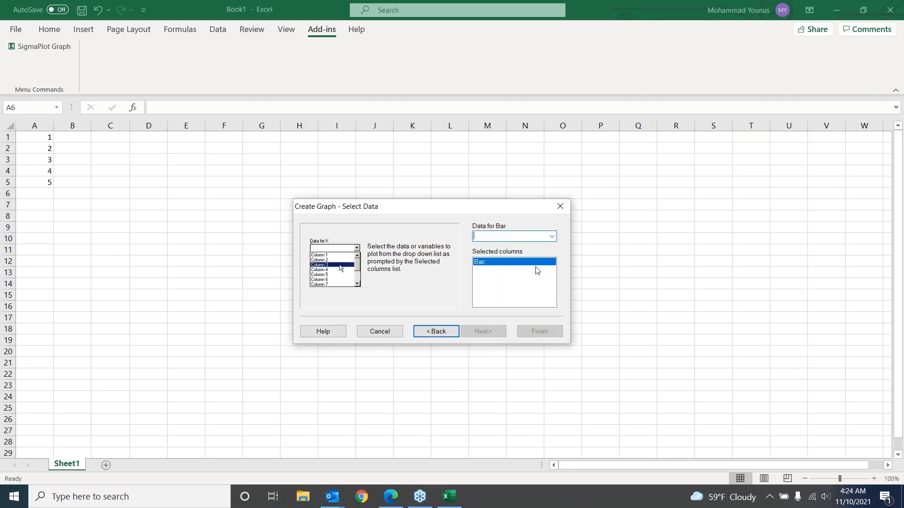
{"action": "left_click", "coordinate": [554, 241]}
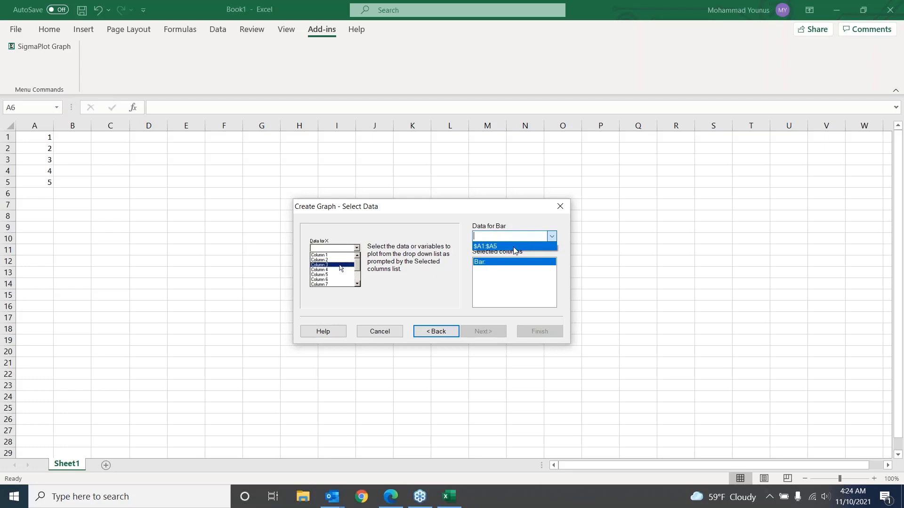
{"action": "left_click", "coordinate": [541, 226]}
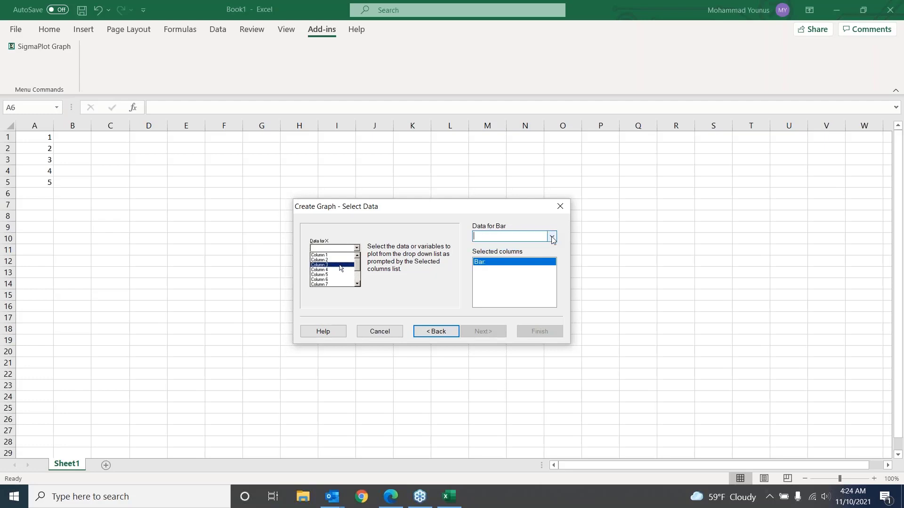
{"action": "left_click", "coordinate": [553, 238]}
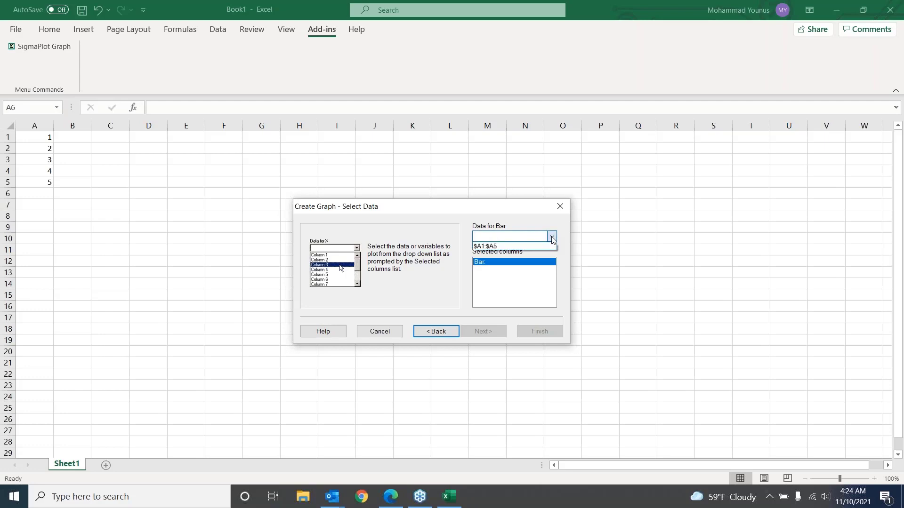
{"action": "left_click", "coordinate": [500, 247]}
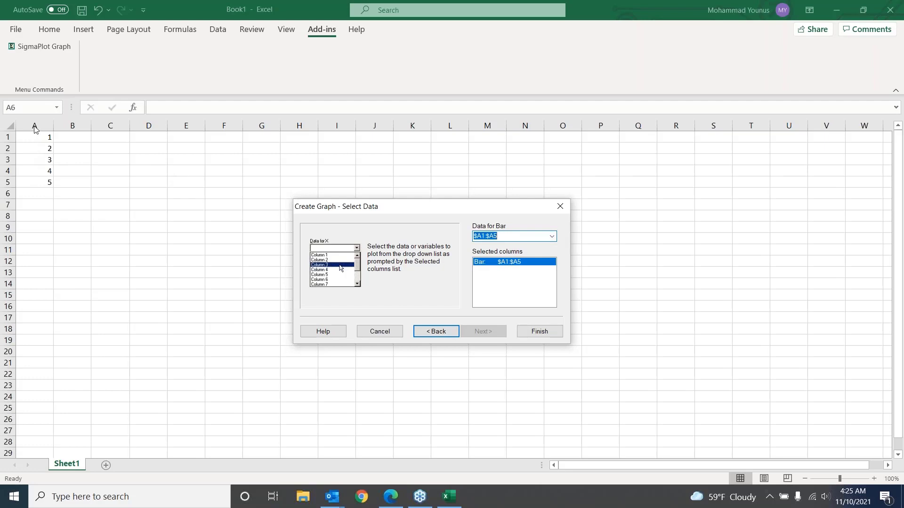
{"action": "left_click", "coordinate": [535, 335]}
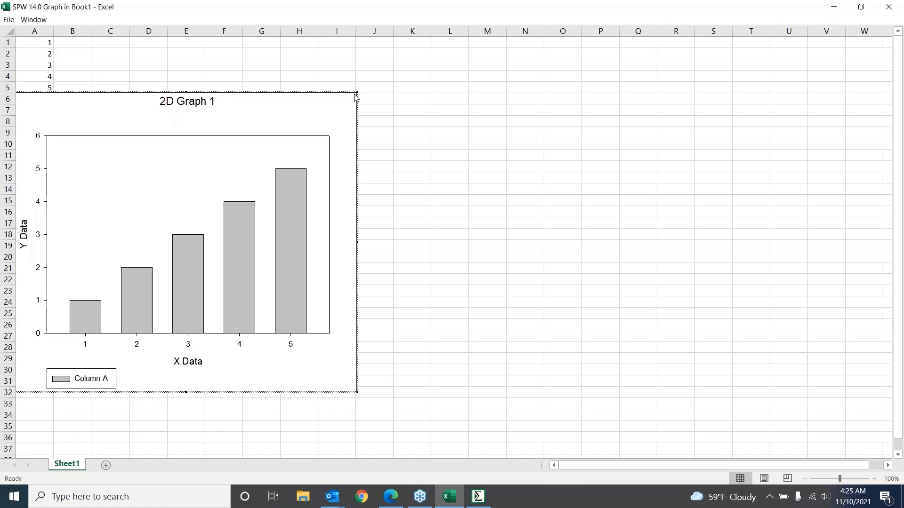
Move the embedded bar graph to about columns H to Q, away from the data, and view its graph page in SigmaPlot
{"action": "left_click_drag", "start_coordinate": [363, 108], "coordinate": [645, 117]}
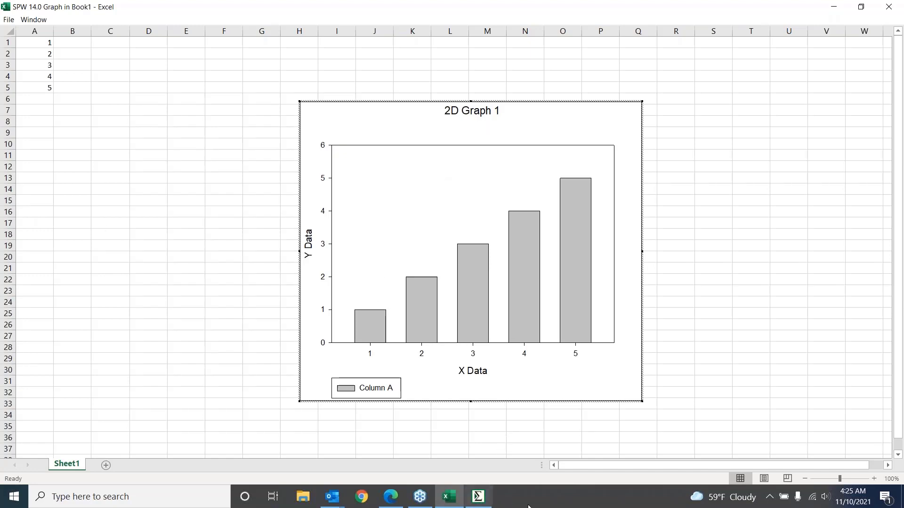
{"action": "mouse_move", "coordinate": [484, 503]}
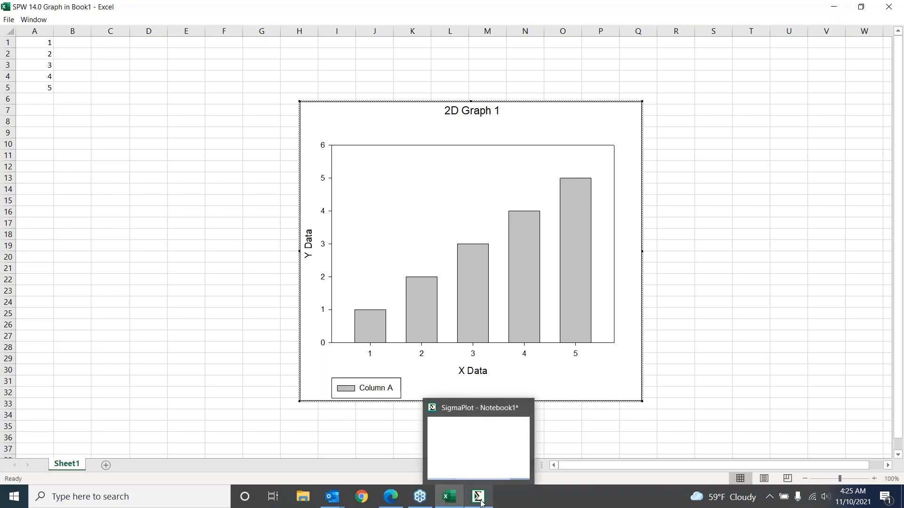
{"action": "left_click", "coordinate": [479, 499]}
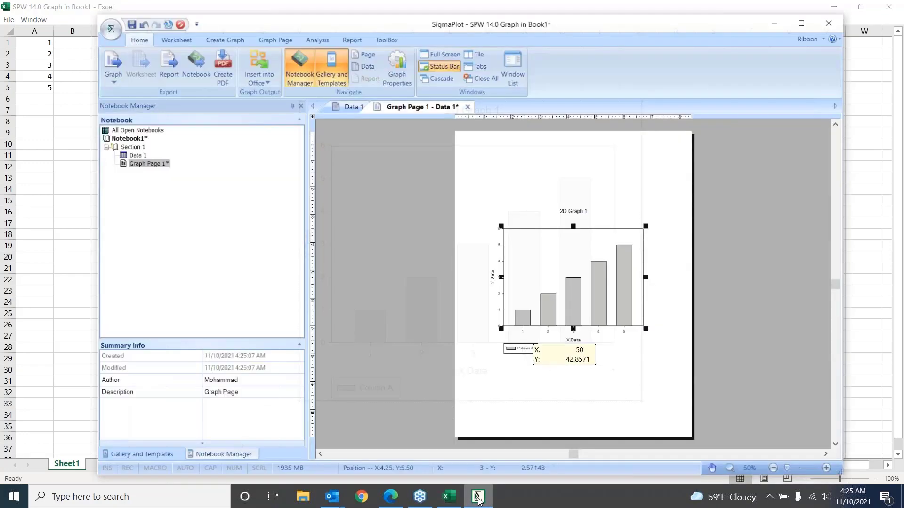
{"action": "left_click", "coordinate": [778, 20]}
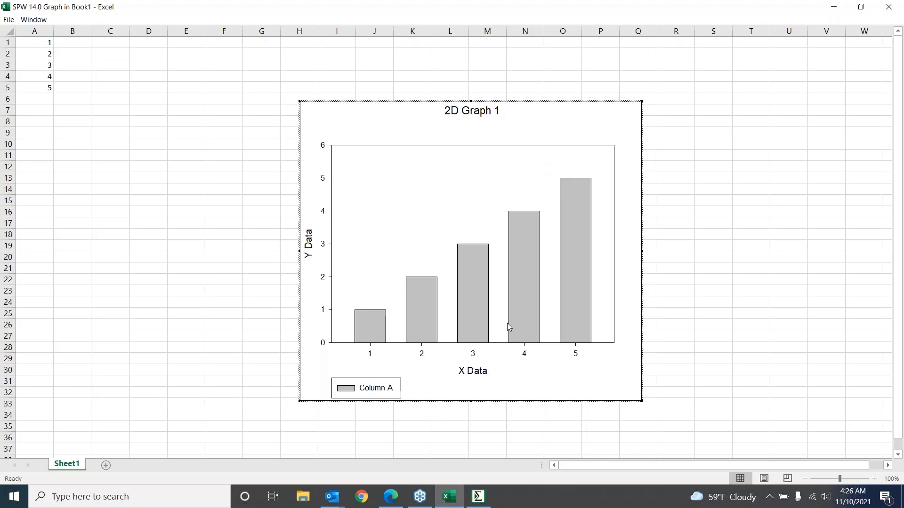
Close the Excel workbook containing the embedded graph without saving it
{"action": "mouse_move", "coordinate": [451, 501]}
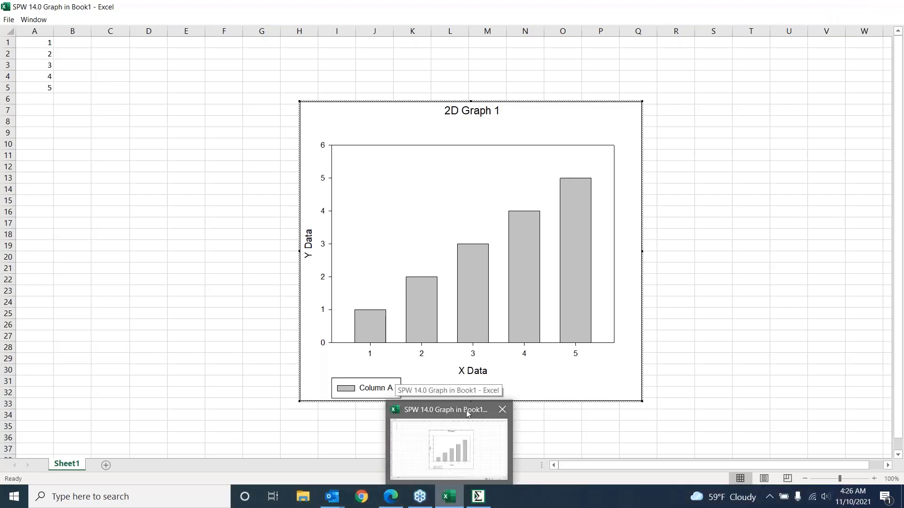
{"action": "left_click", "coordinate": [480, 461]}
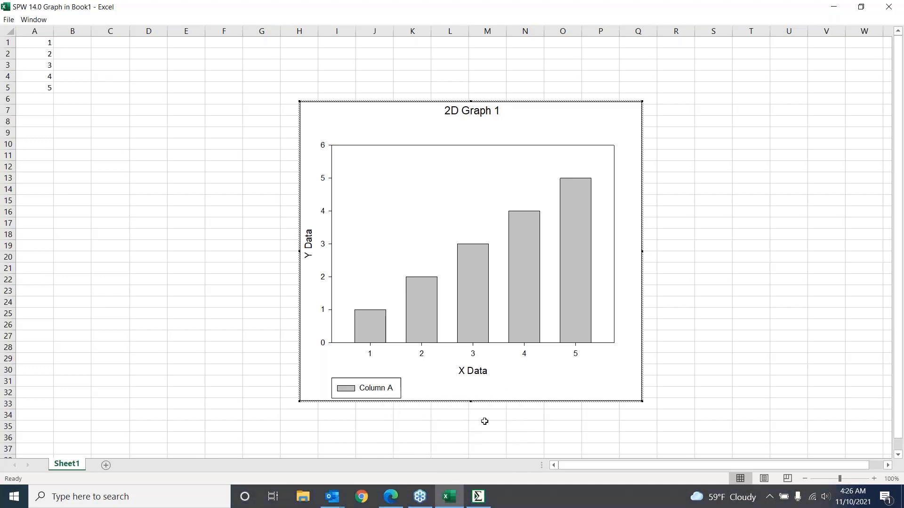
{"action": "left_click", "coordinate": [896, 9]}
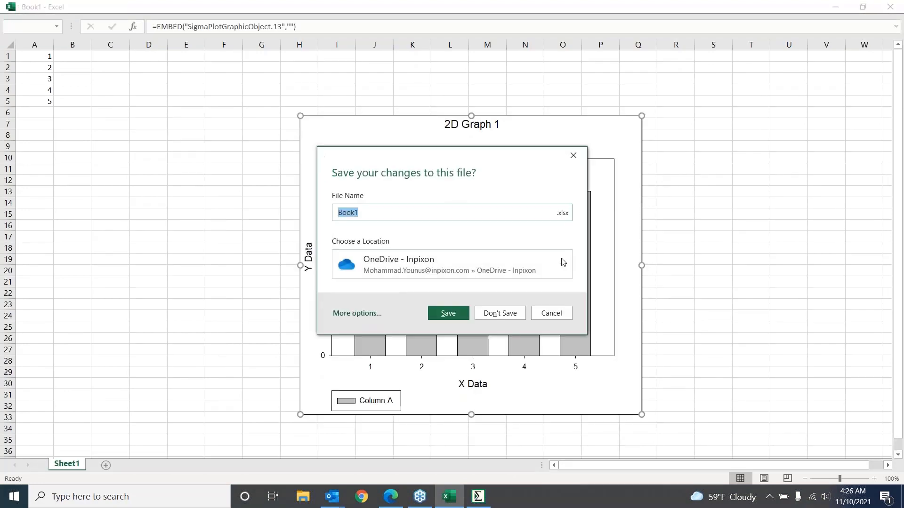
{"action": "left_click", "coordinate": [502, 316]}
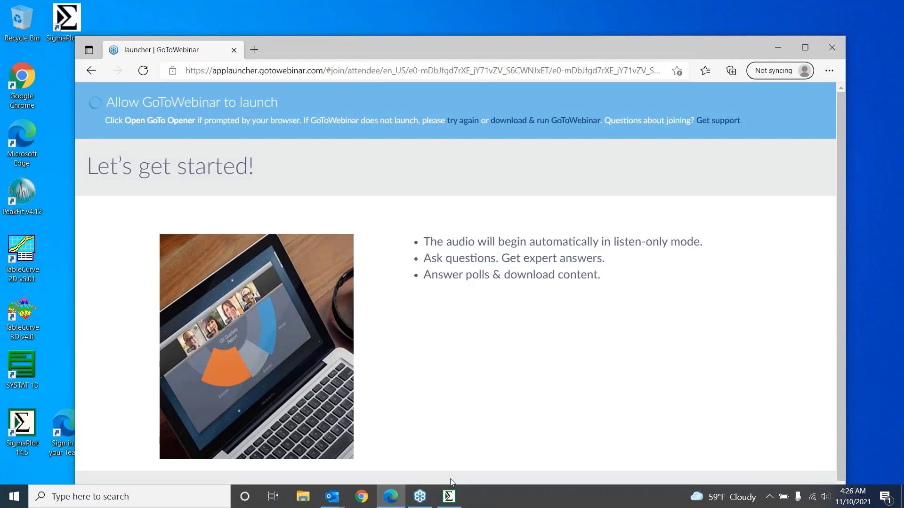
Switch to SigmaPlot, maximize its window and show the Data 1 worksheet behind the bar graph
{"action": "left_click", "coordinate": [449, 495]}
{"action": "left_click_drag", "start_coordinate": [477, 19], "coordinate": [420, 14]}
{"action": "left_click", "coordinate": [751, 14]}
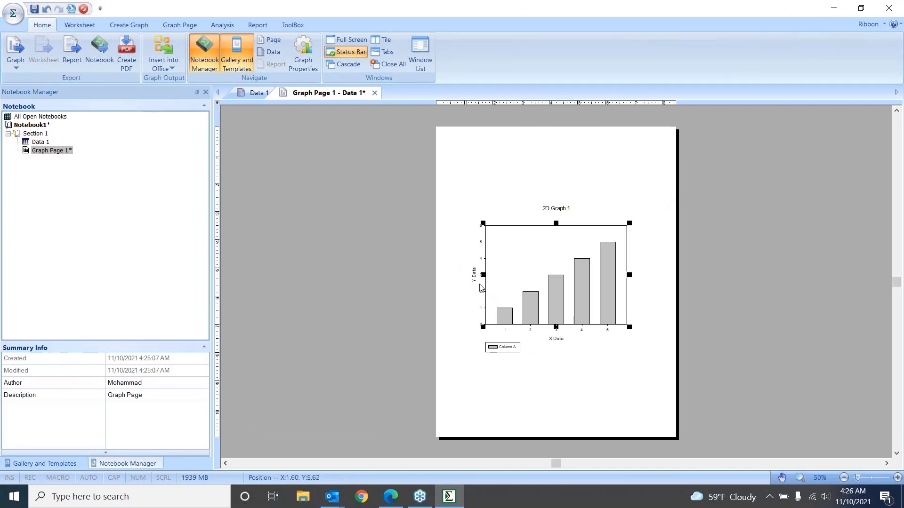
{"action": "left_click", "coordinate": [244, 95]}
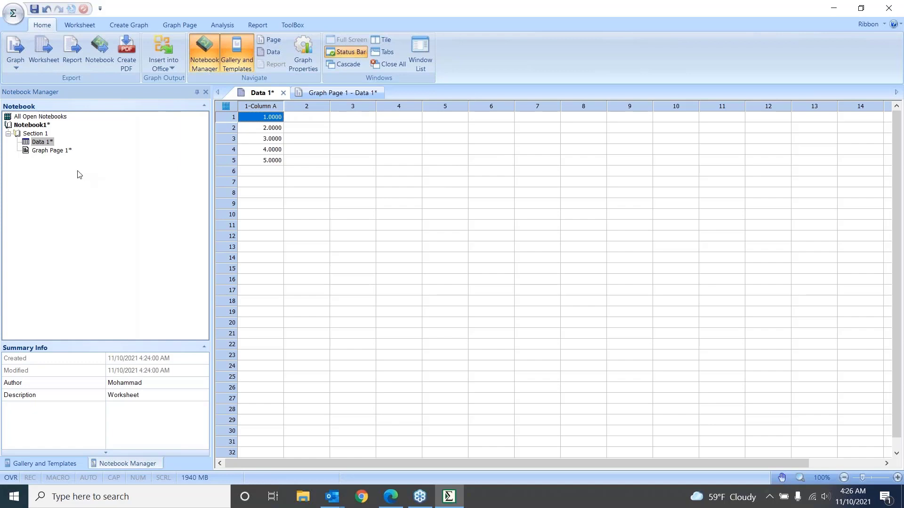
Add a new Excel worksheet to the notebook, starting from Section 1
{"action": "left_click", "coordinate": [31, 133]}
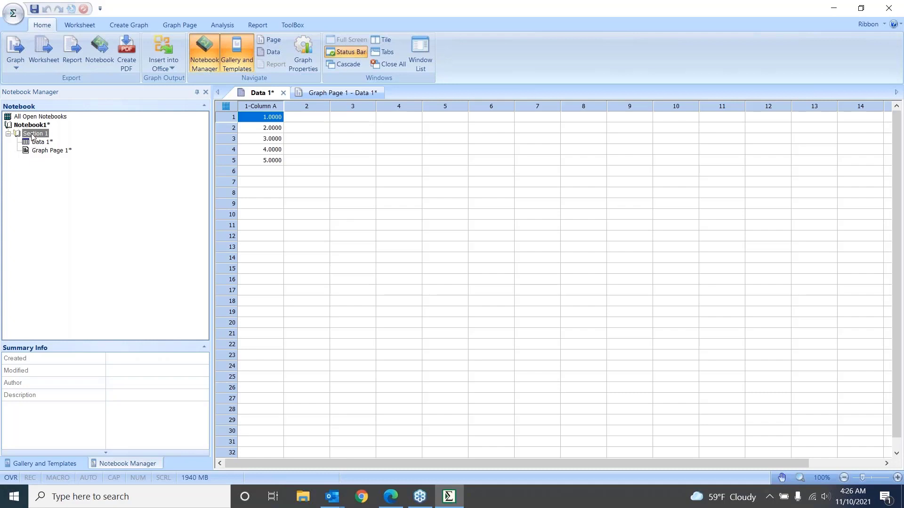
{"action": "right_click", "coordinate": [32, 137]}
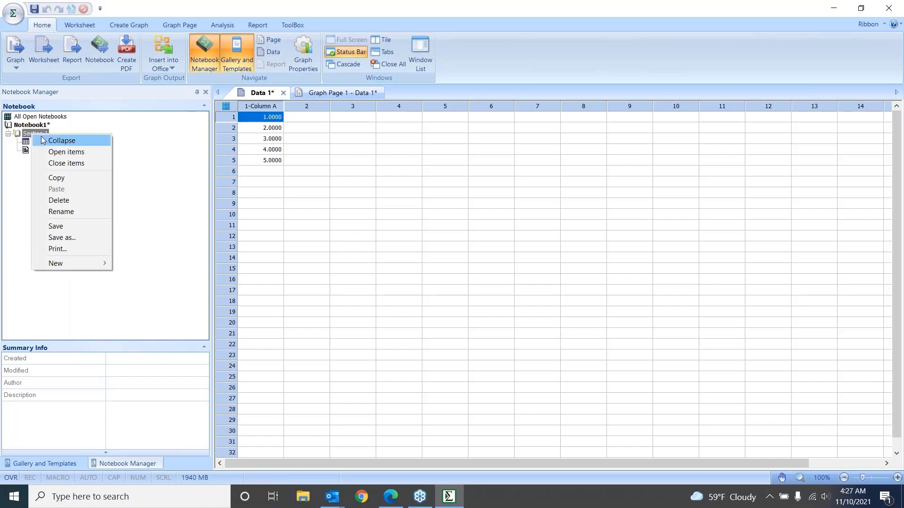
{"action": "mouse_move", "coordinate": [59, 264]}
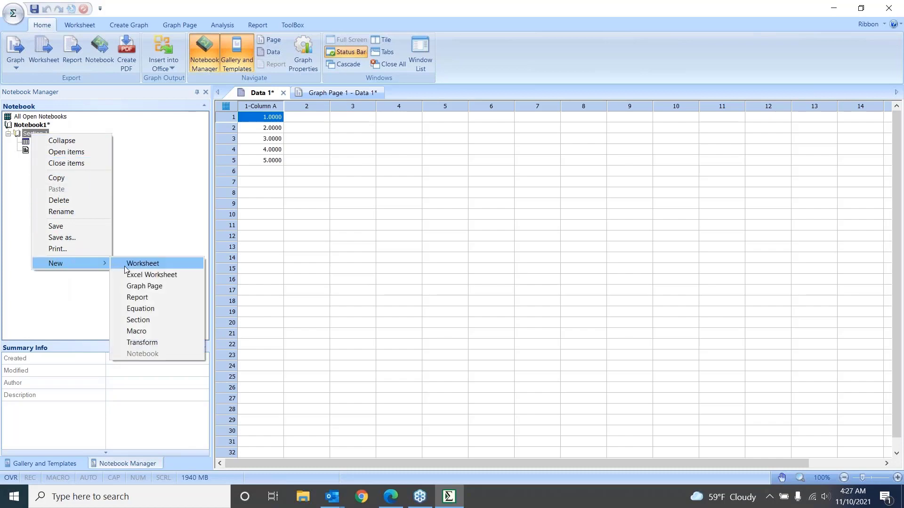
{"action": "left_click", "coordinate": [135, 276]}
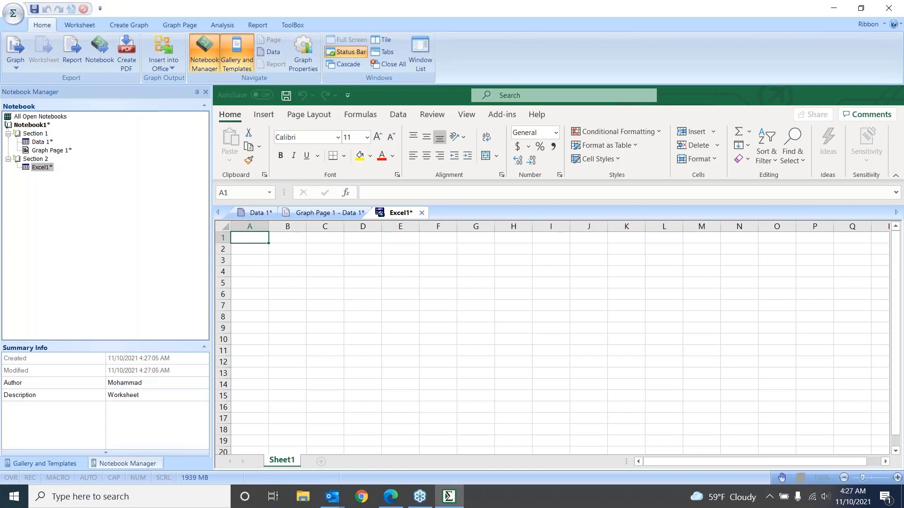
Enter the values 1, 2, 3, 4, 5 and 6 in cells A1 to A6 of the new Excel worksheet
{"action": "type", "text": "1"}
{"action": "key", "text": "Return"}
{"action": "type", "text": "2"}
{"action": "key", "text": "Return"}
{"action": "type", "text": "3"}
{"action": "key", "text": "Return"}
{"action": "type", "text": "4"}
{"action": "key", "text": "Return"}
{"action": "type", "text": "5"}
{"action": "key", "text": "Return"}
{"action": "type", "text": "6"}
{"action": "key", "text": "Return"}
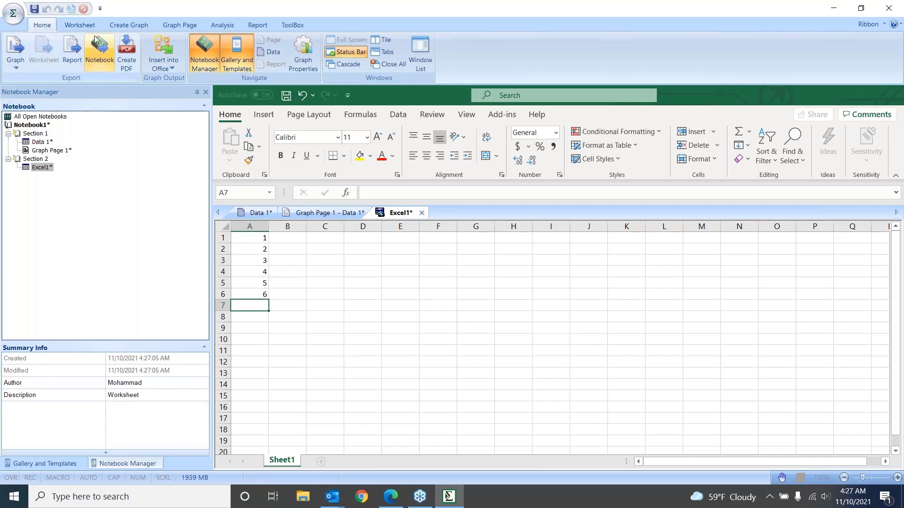
Create a simple straight line and scatter graph from the Excel worksheet, using the Single Y data format with 1-Column A as Y
{"action": "left_click", "coordinate": [128, 27]}
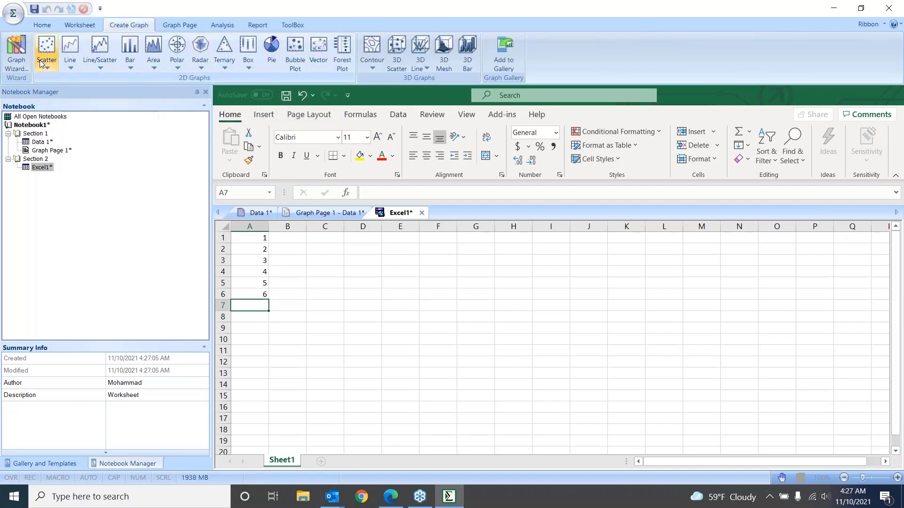
{"action": "left_click", "coordinate": [98, 67]}
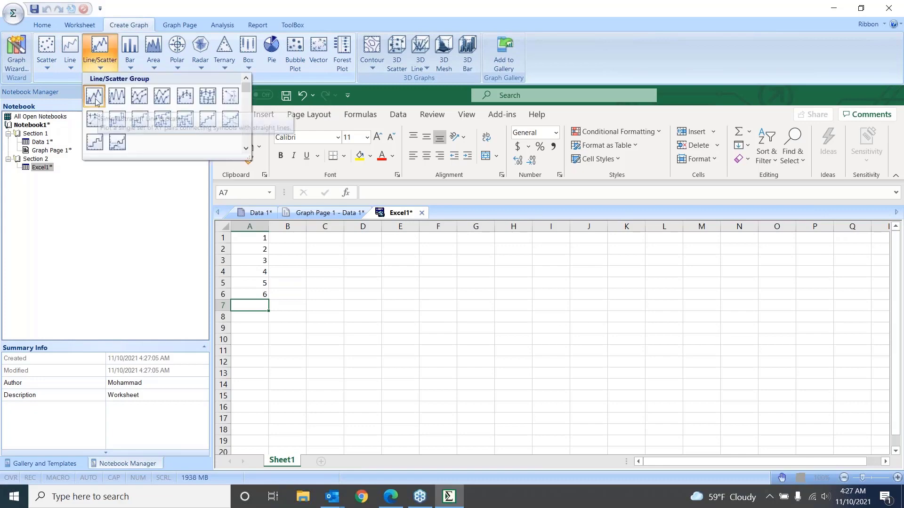
{"action": "left_click", "coordinate": [97, 100]}
{"action": "left_click", "coordinate": [483, 243]}
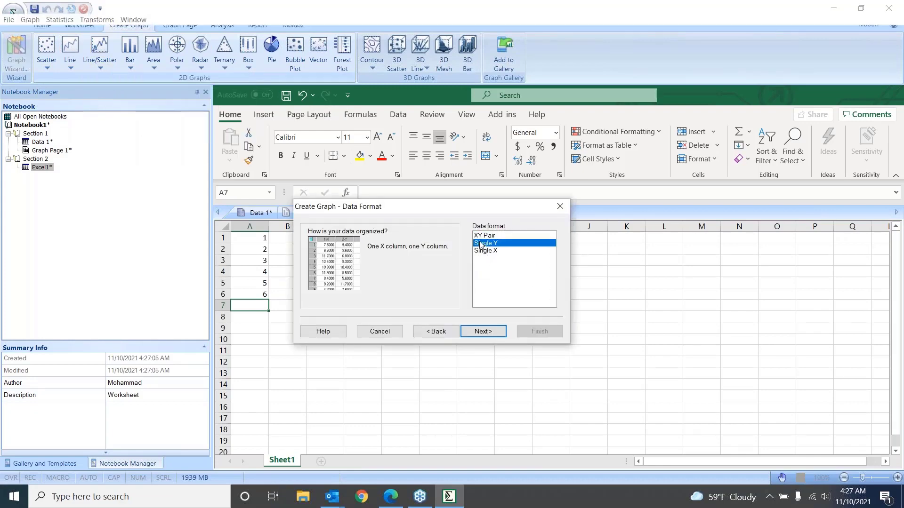
{"action": "left_click", "coordinate": [491, 332]}
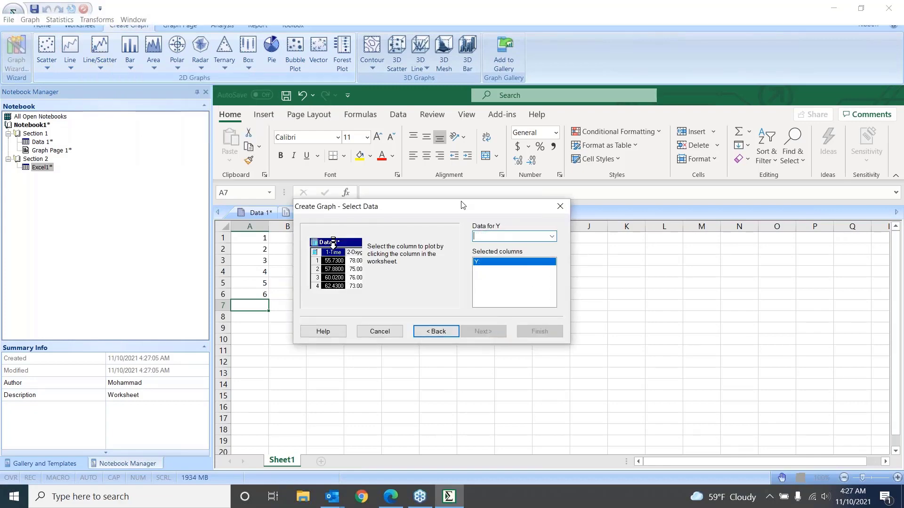
{"action": "left_click_drag", "start_coordinate": [463, 206], "coordinate": [642, 167]}
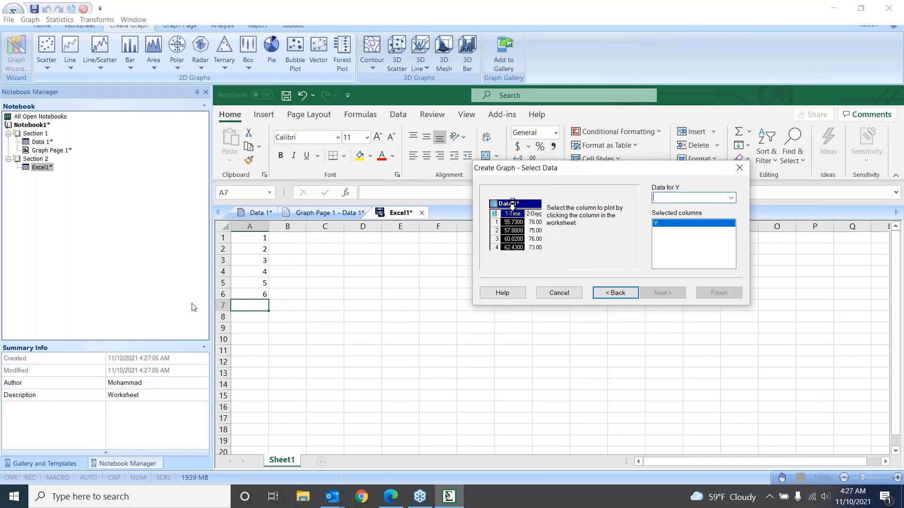
{"action": "left_click", "coordinate": [731, 198]}
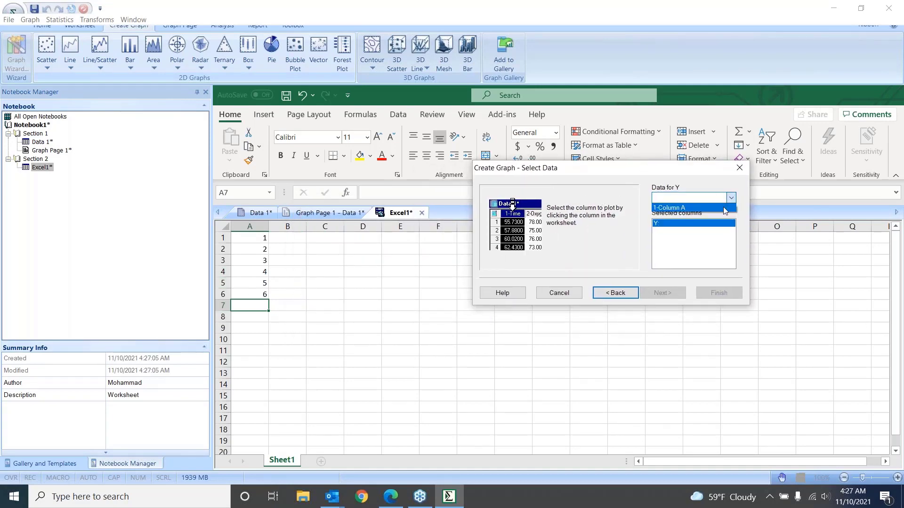
{"action": "left_click", "coordinate": [698, 210]}
{"action": "left_click", "coordinate": [717, 292]}
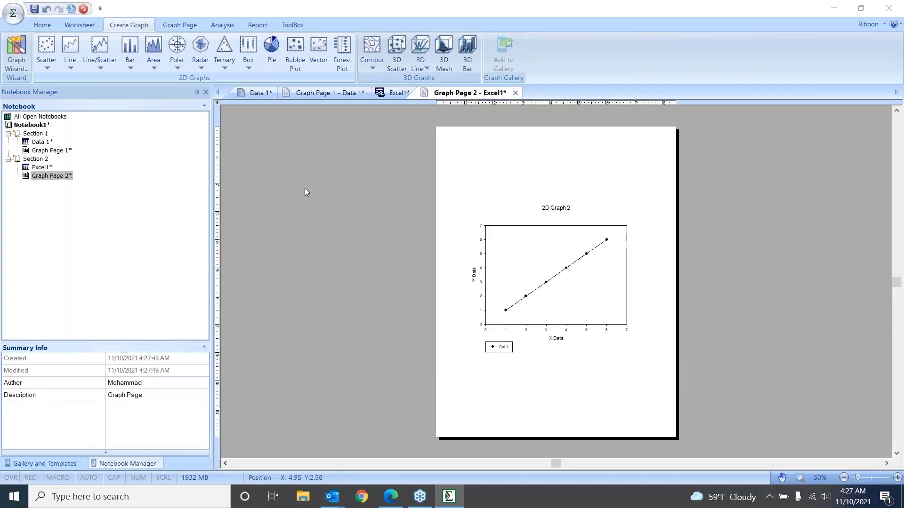
Switch between the Excel1 worksheet and Graph Page 2 to compare the source data with its line graph
{"action": "left_click", "coordinate": [397, 94]}
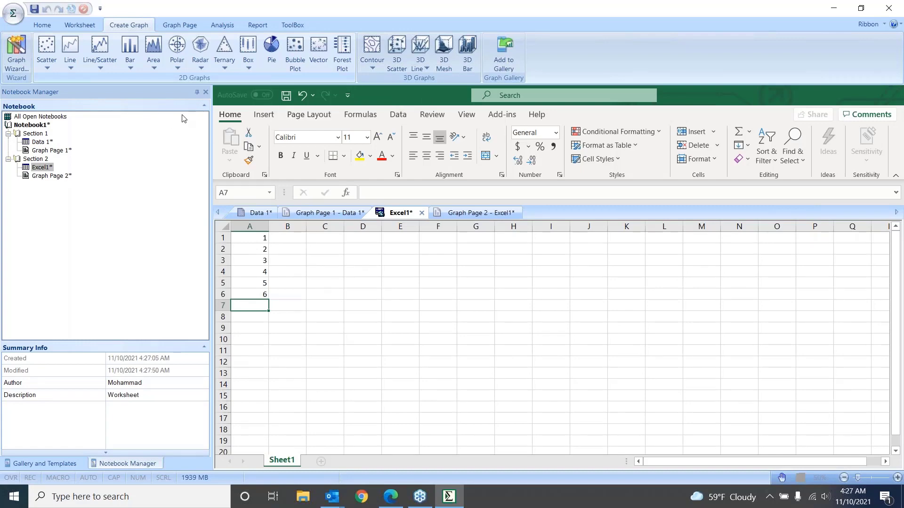
{"action": "left_click", "coordinate": [477, 215]}
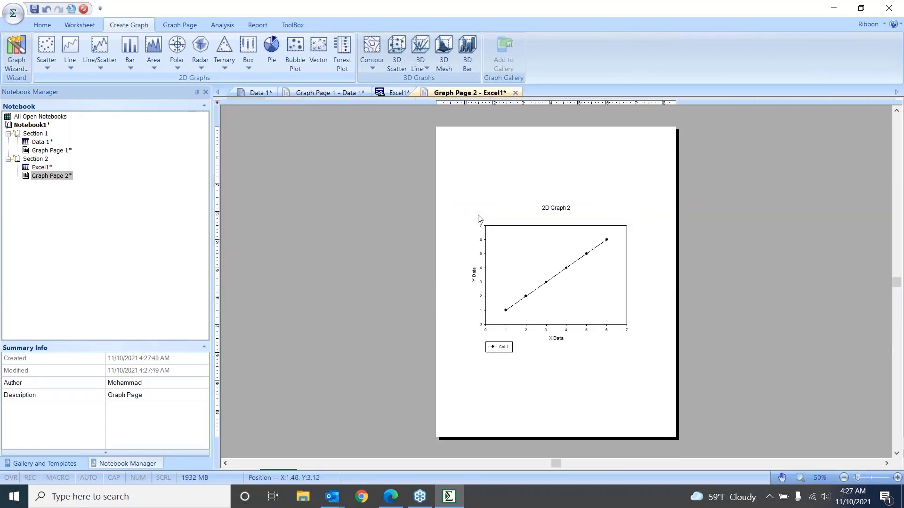
{"action": "left_click", "coordinate": [392, 93]}
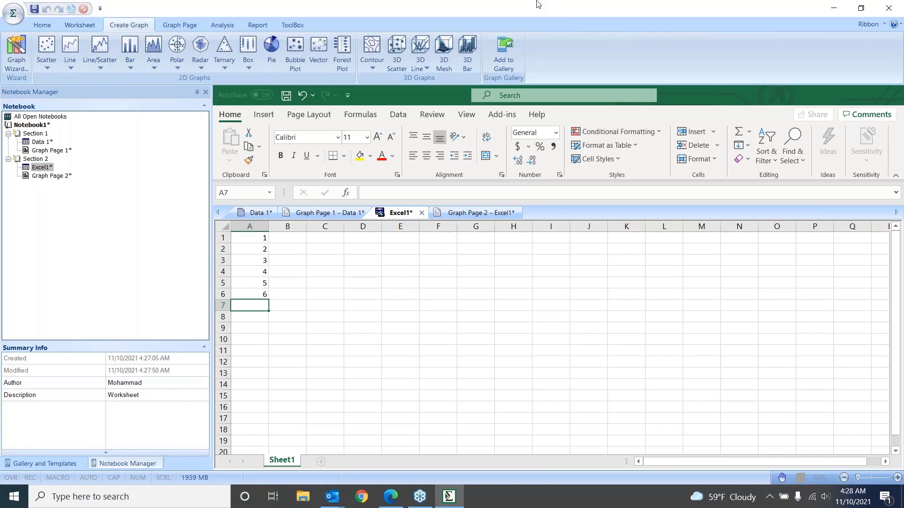
Open the graph properties of the bar graph on Graph Page 1 and set the bars' fill color to Dk. Red
{"action": "left_click", "coordinate": [56, 151]}
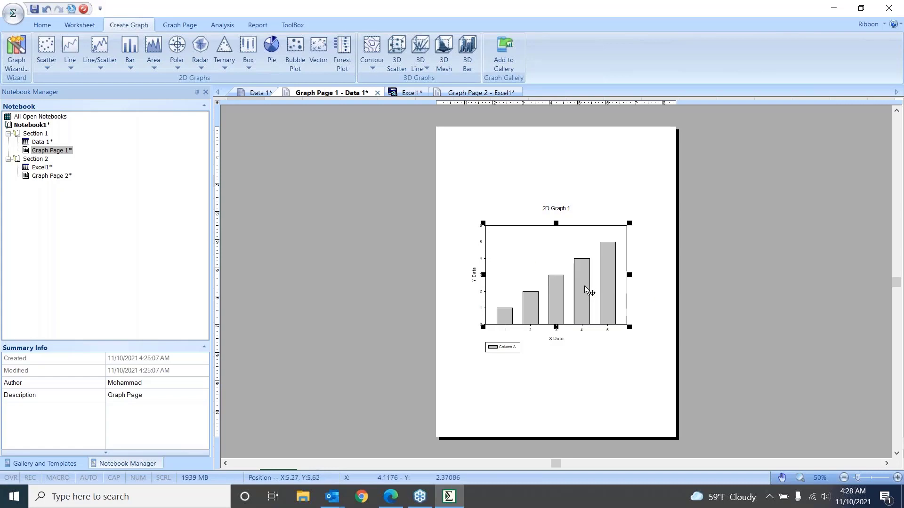
{"action": "double_click", "coordinate": [539, 255]}
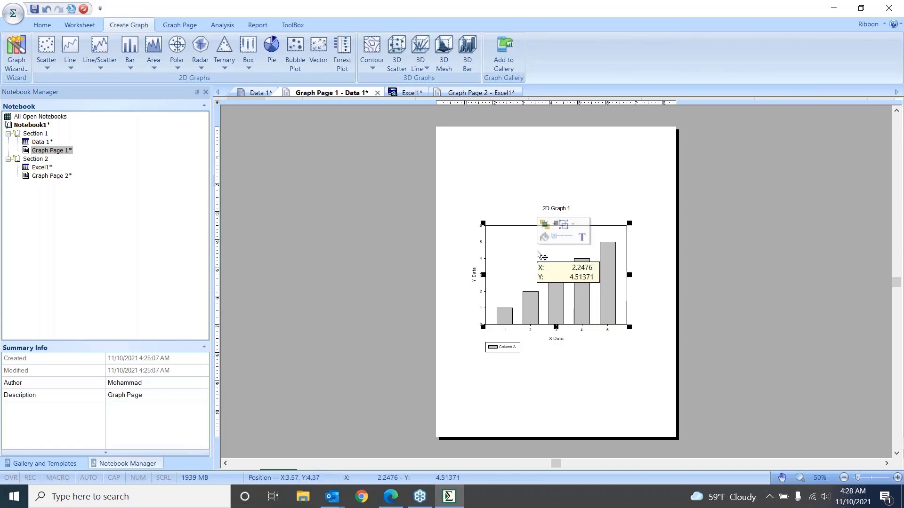
{"action": "mouse_move", "coordinate": [383, 139]}
{"action": "left_mouse_down"}
{"action": "mouse_move", "coordinate": [343, 134]}
{"action": "mouse_move", "coordinate": [367, 136]}
{"action": "left_mouse_up"}
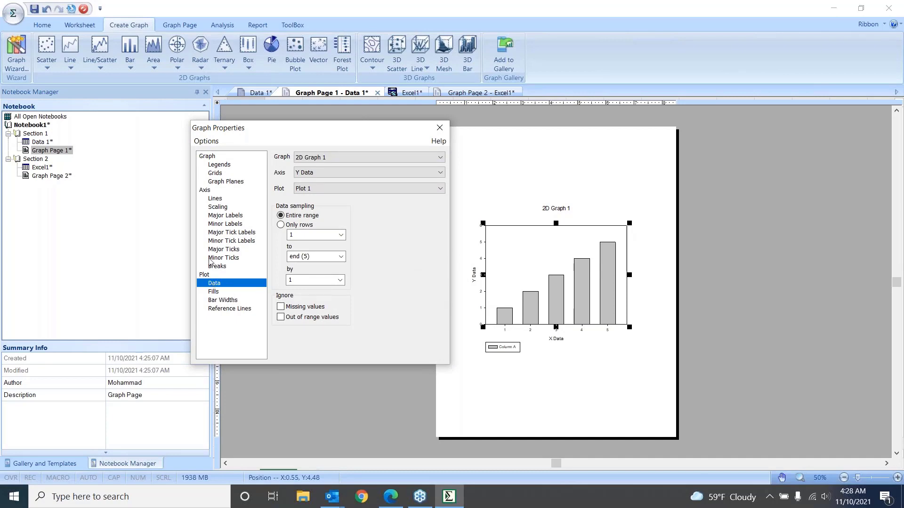
{"action": "left_click", "coordinate": [214, 292]}
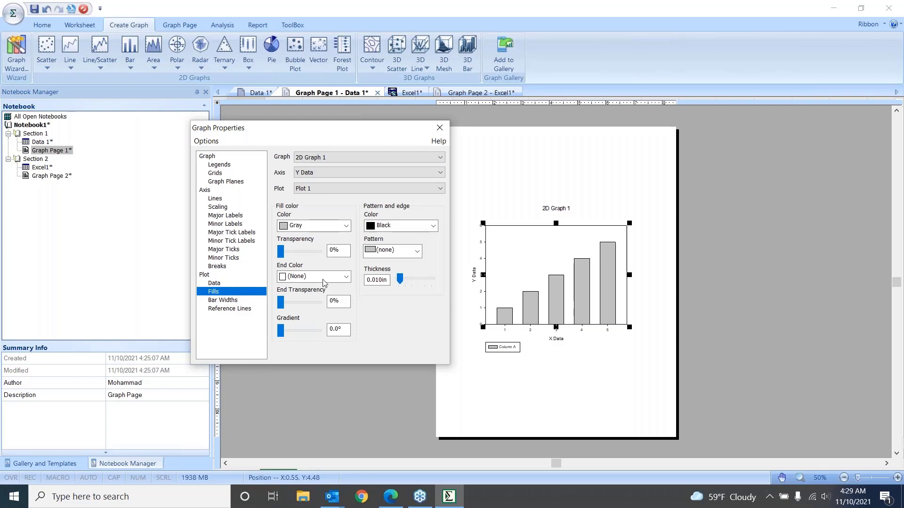
{"action": "left_click", "coordinate": [346, 226]}
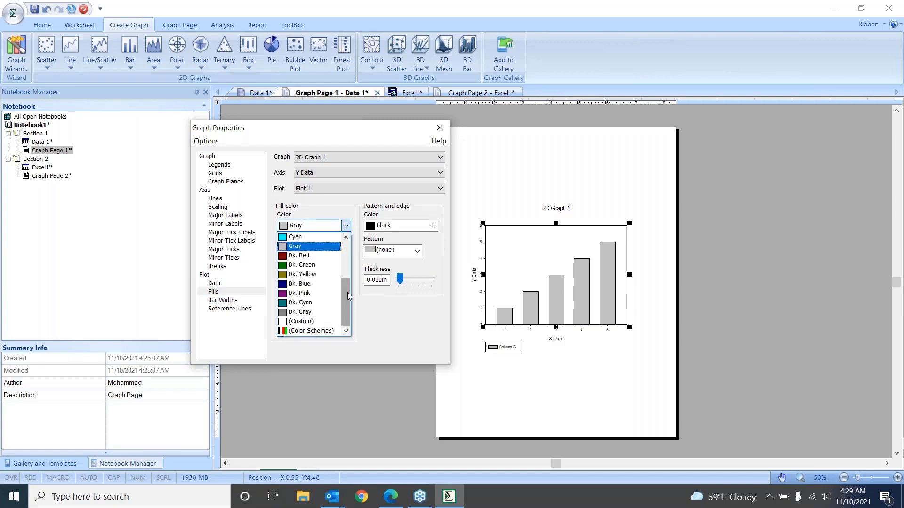
{"action": "left_click", "coordinate": [306, 256]}
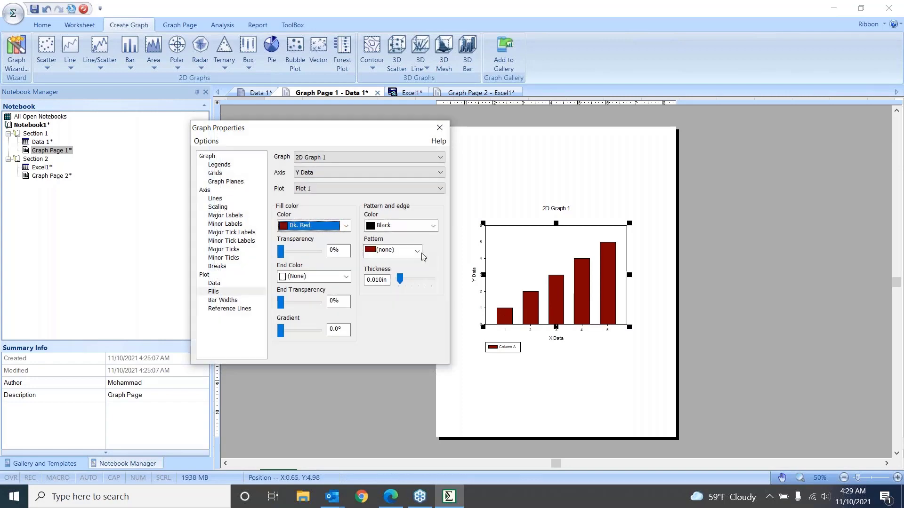
Apply the Firehouse color scheme to the bars' fill and close the graph properties
{"action": "left_click", "coordinate": [347, 227]}
{"action": "left_click", "coordinate": [336, 332]}
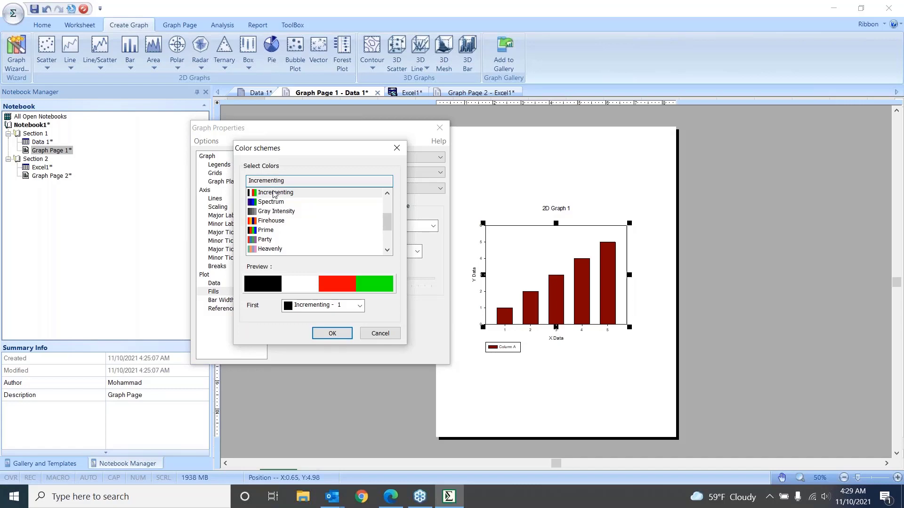
{"action": "left_click", "coordinate": [271, 221]}
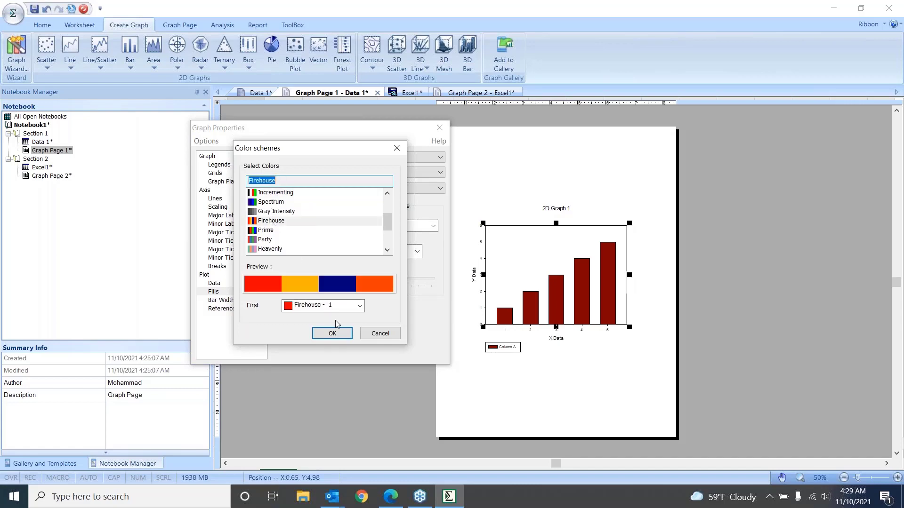
{"action": "left_click", "coordinate": [333, 334]}
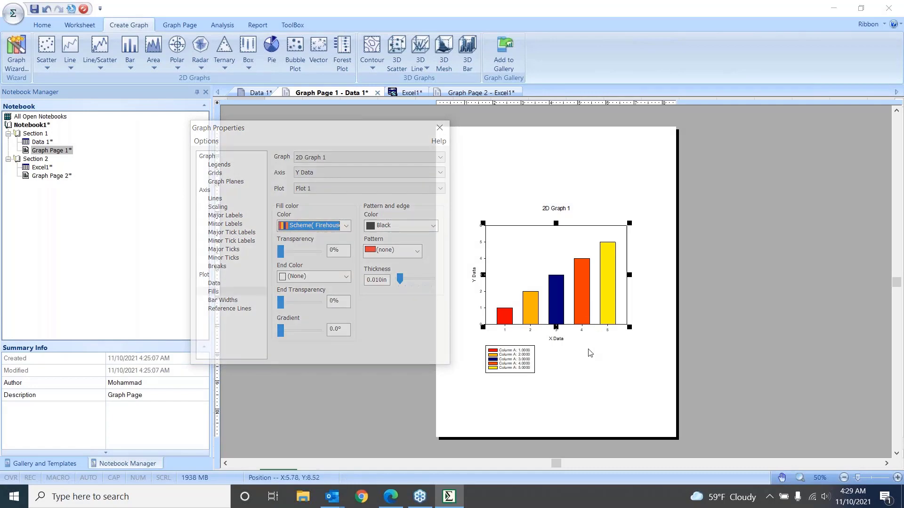
{"action": "left_click", "coordinate": [440, 128]}
Examine the available scale types and axis choices in the X axis scaling properties of the bar graph, leaving the settings as they are
{"action": "left_click", "coordinate": [576, 328]}
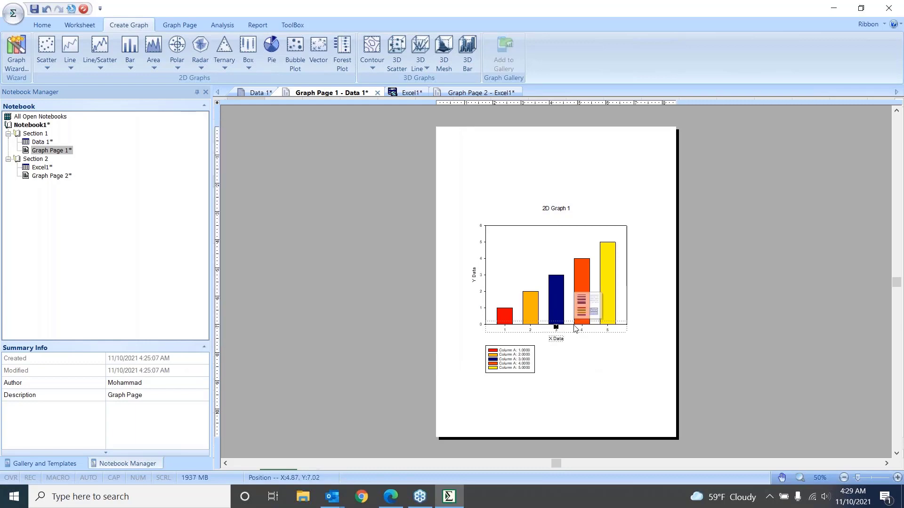
{"action": "double_click", "coordinate": [576, 329]}
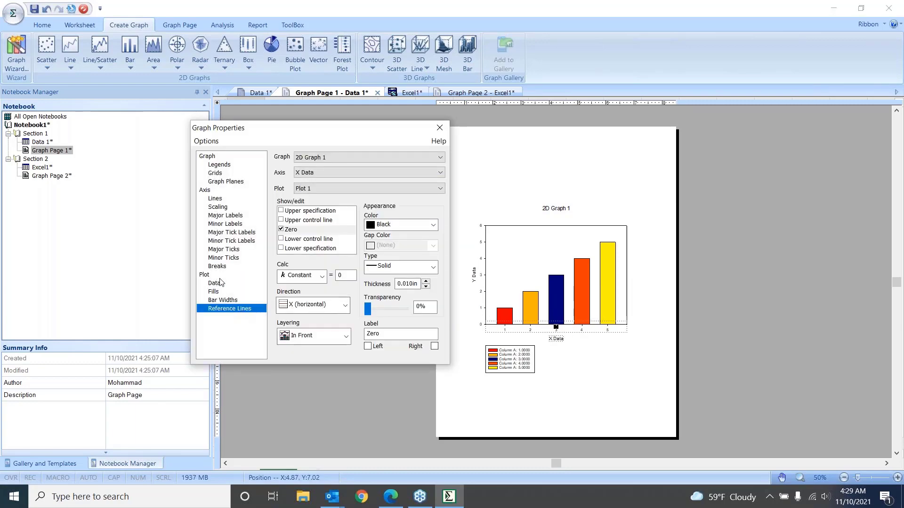
{"action": "left_click", "coordinate": [214, 207]}
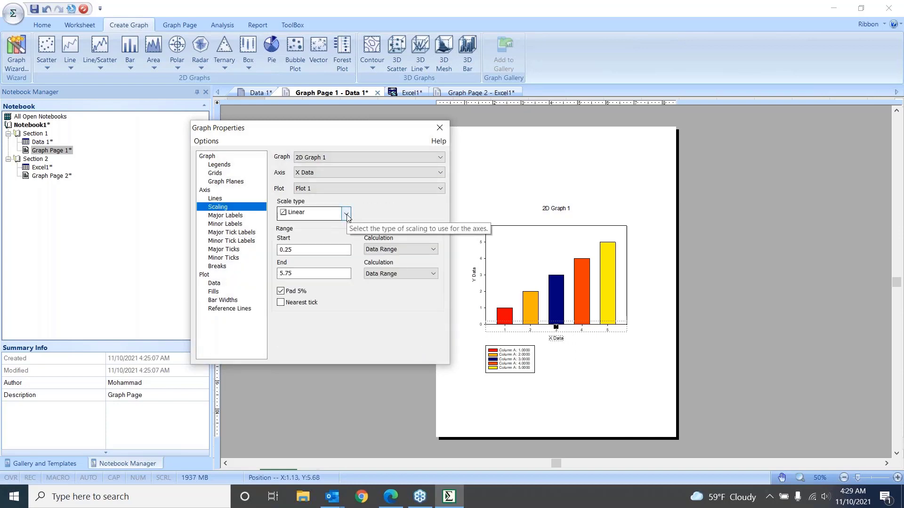
{"action": "left_click", "coordinate": [346, 215]}
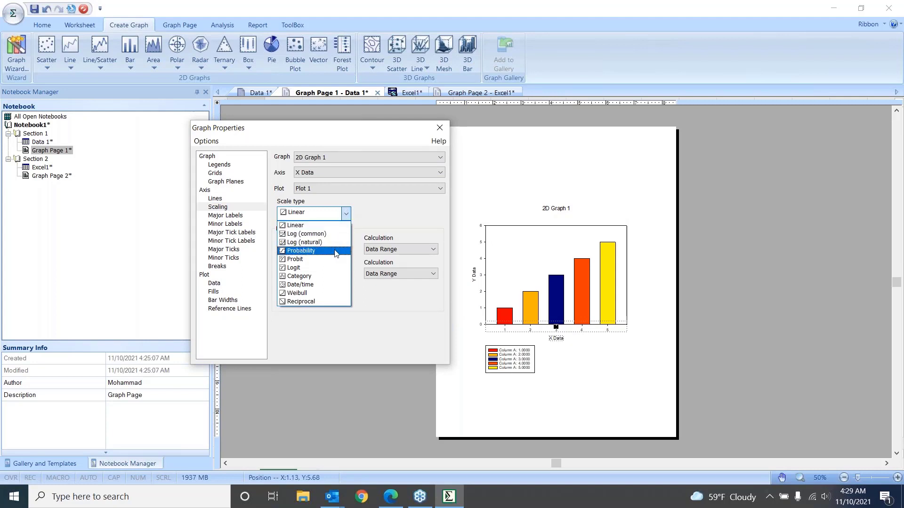
{"action": "left_click", "coordinate": [382, 216]}
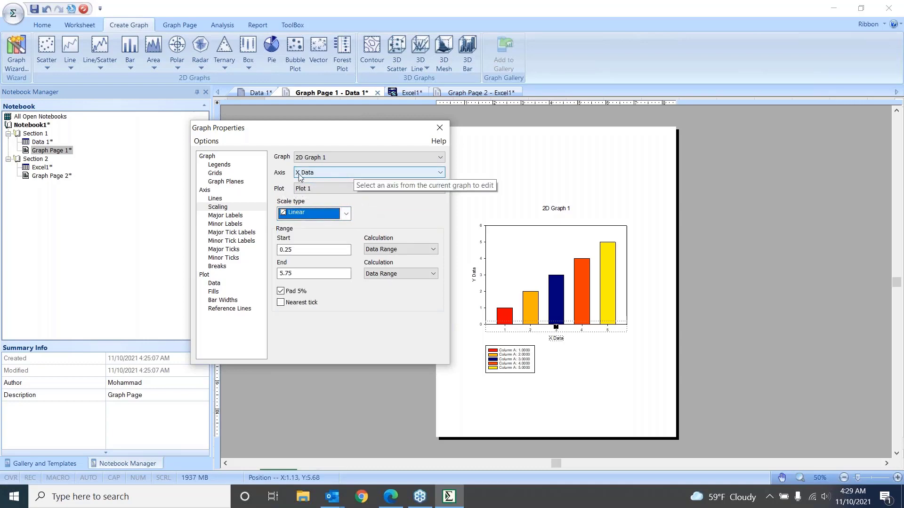
{"action": "left_click", "coordinate": [440, 175]}
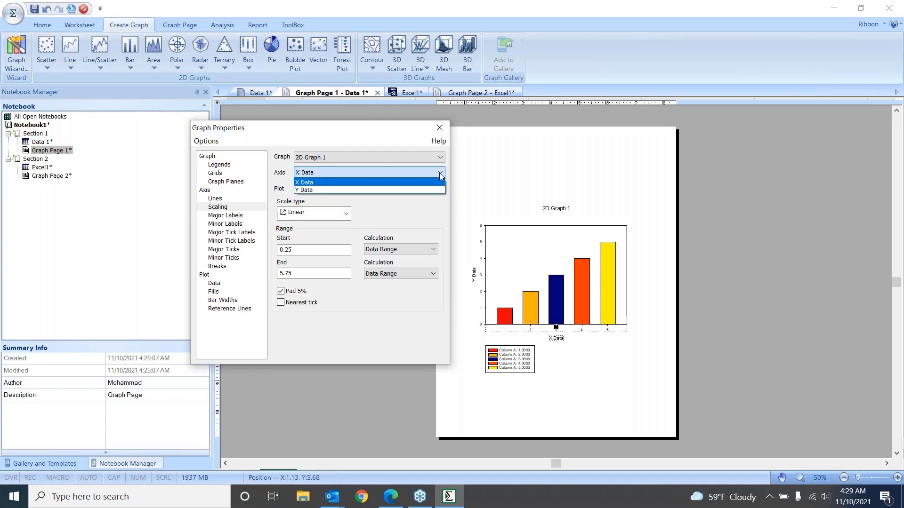
{"action": "left_click", "coordinate": [440, 174]}
{"action": "left_click", "coordinate": [440, 175]}
{"action": "left_click", "coordinate": [441, 175]}
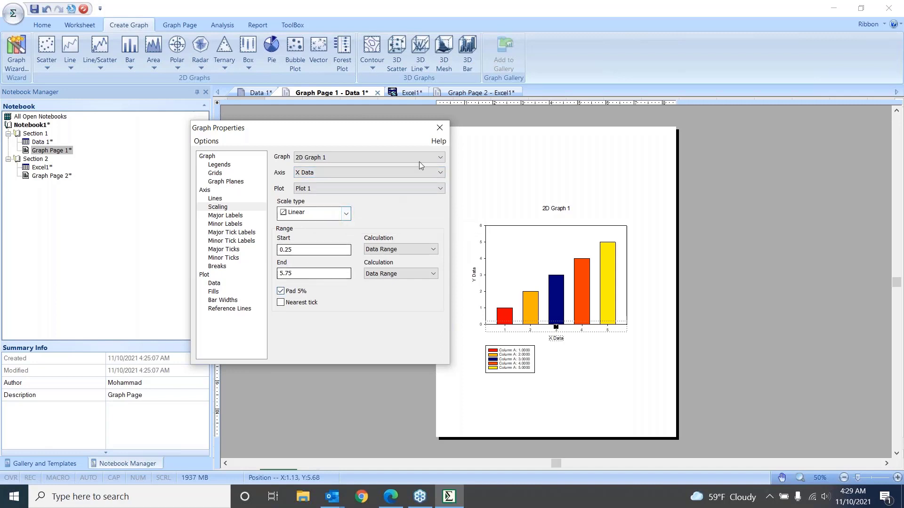
{"action": "left_click", "coordinate": [440, 128]}
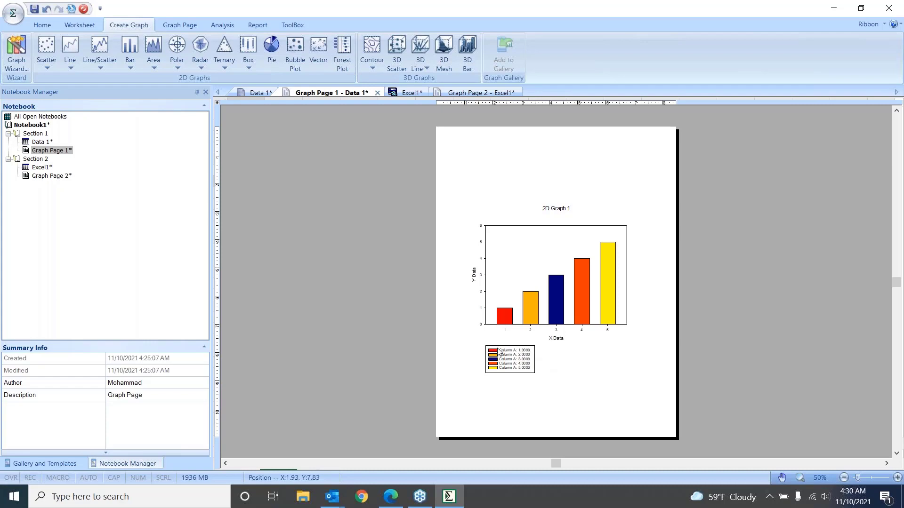
{"action": "left_click", "coordinate": [516, 352]}
{"action": "left_click", "coordinate": [519, 352]}
{"action": "left_click", "coordinate": [522, 360]}
{"action": "left_click", "coordinate": [535, 383]}
{"action": "left_click", "coordinate": [518, 368]}
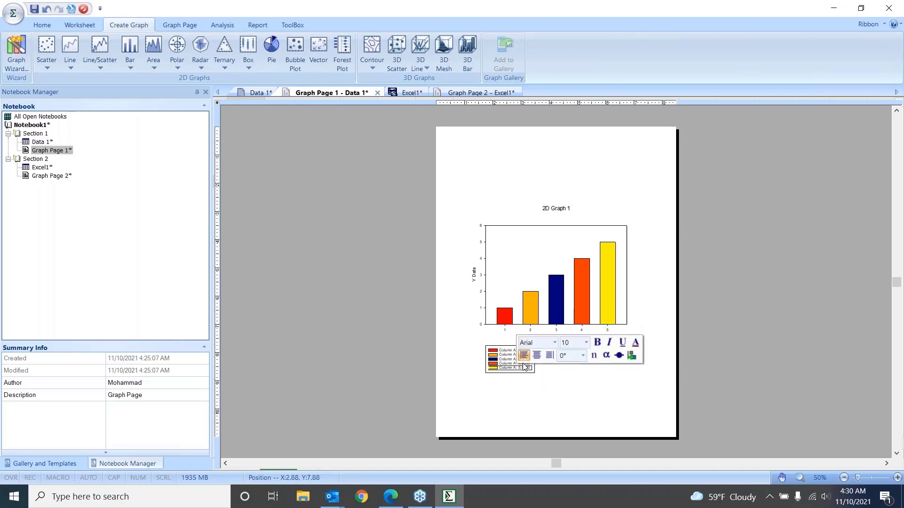
{"action": "left_click", "coordinate": [514, 363]}
{"action": "left_click", "coordinate": [508, 356]}
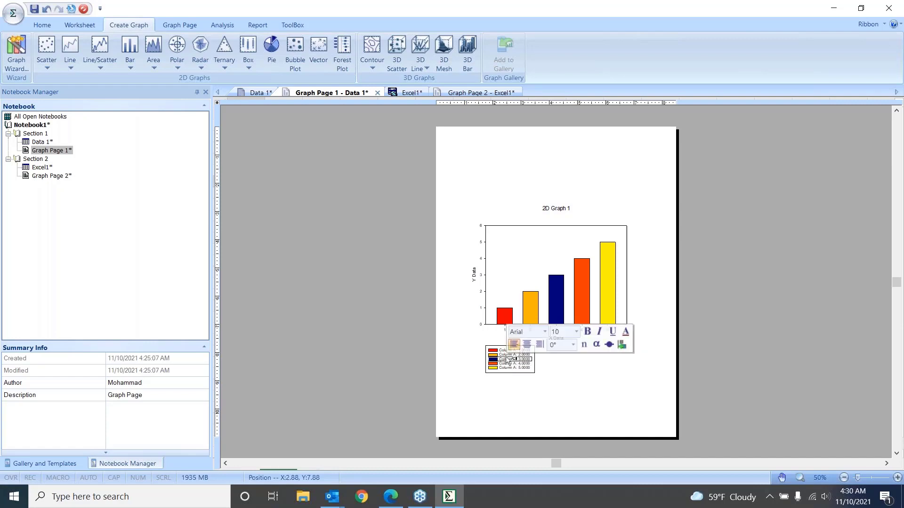
{"action": "left_click", "coordinate": [560, 361]}
{"action": "left_click", "coordinate": [536, 375]}
{"action": "left_click_drag", "start_coordinate": [537, 376], "coordinate": [593, 366]}
{"action": "left_click", "coordinate": [526, 352]}
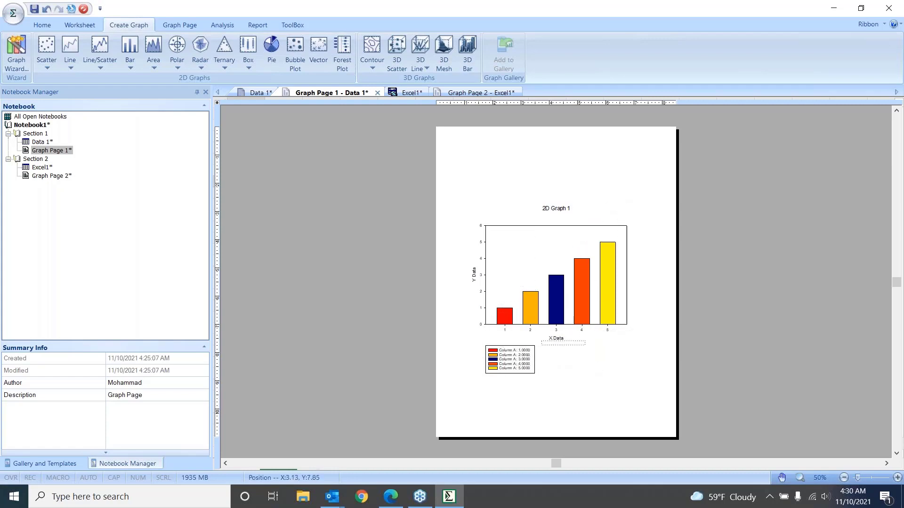
{"action": "left_click", "coordinate": [529, 369]}
{"action": "left_click", "coordinate": [540, 373]}
Move the whole legend box from below the bar graph into the empty plot area above the first two bars
{"action": "left_click", "coordinate": [533, 357]}
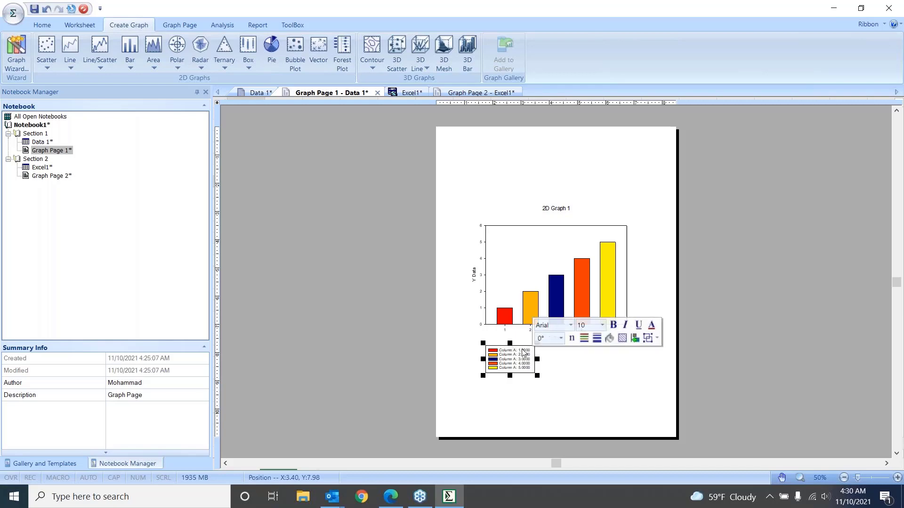
{"action": "left_click_drag", "start_coordinate": [523, 347], "coordinate": [535, 238]}
{"action": "left_click", "coordinate": [600, 410]}
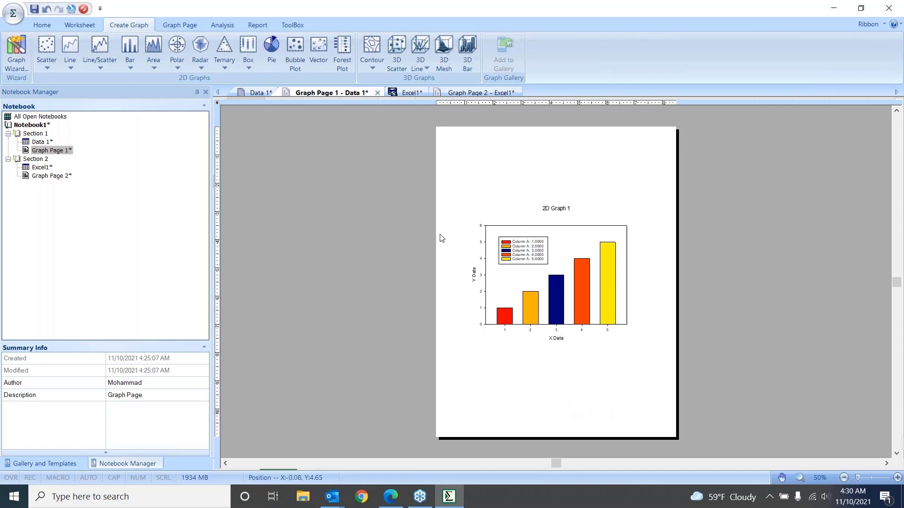
Change the bar graph's title to "My Graph"
{"action": "double_click", "coordinate": [554, 209]}
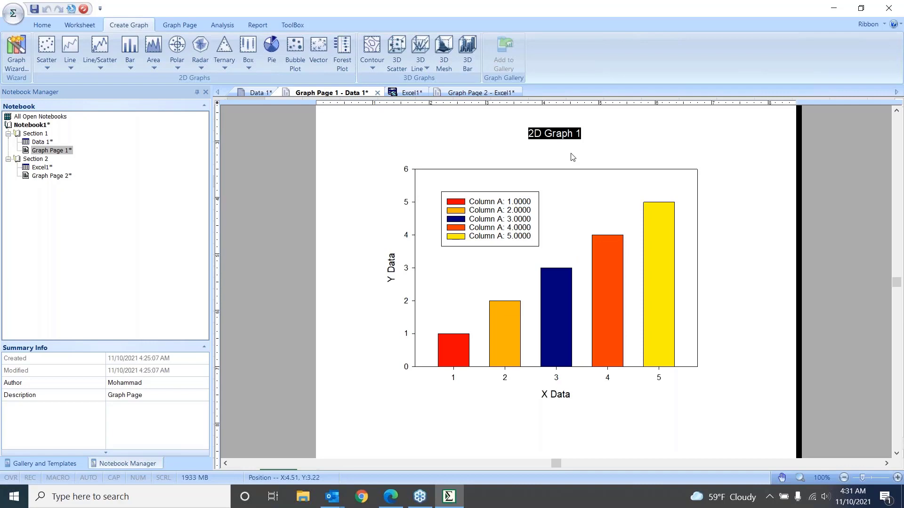
{"action": "type", "text": "My Gr"}
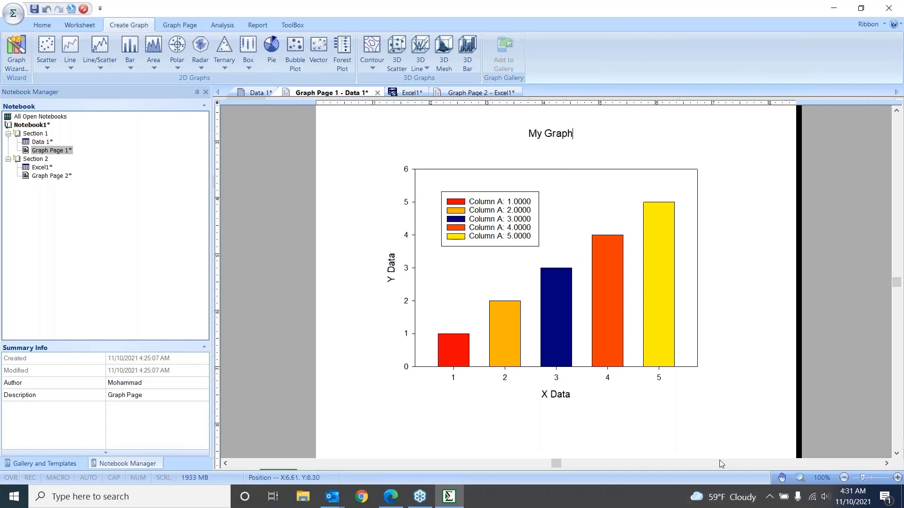
{"action": "left_click", "coordinate": [672, 393]}
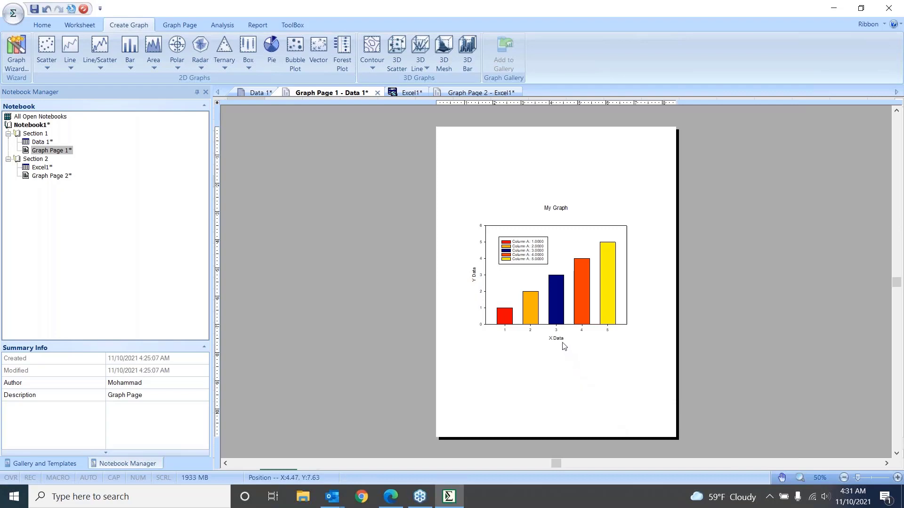
Change the bar graph's X axis title to "My x" and open the Y axis title for editing, leaving its text as it is
{"action": "double_click", "coordinate": [558, 339]}
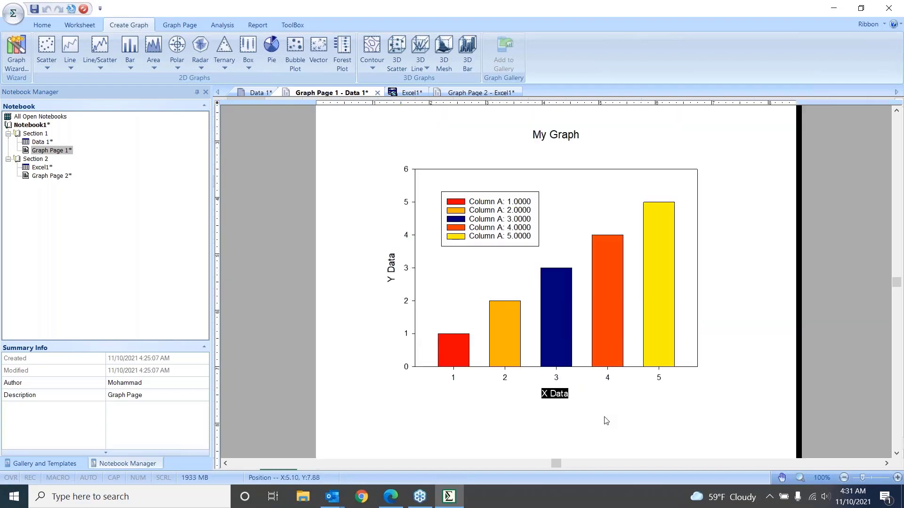
{"action": "type", "text": "My x"}
{"action": "left_click", "coordinate": [608, 423]}
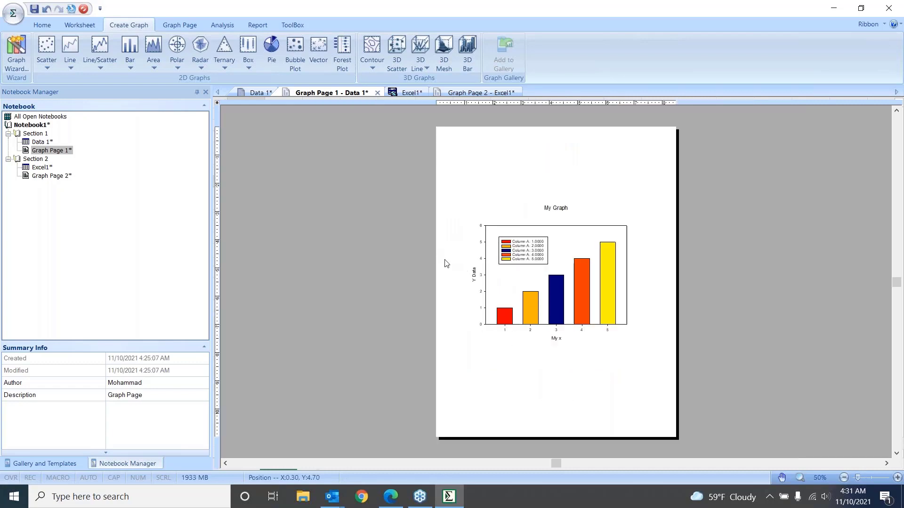
{"action": "double_click", "coordinate": [473, 275]}
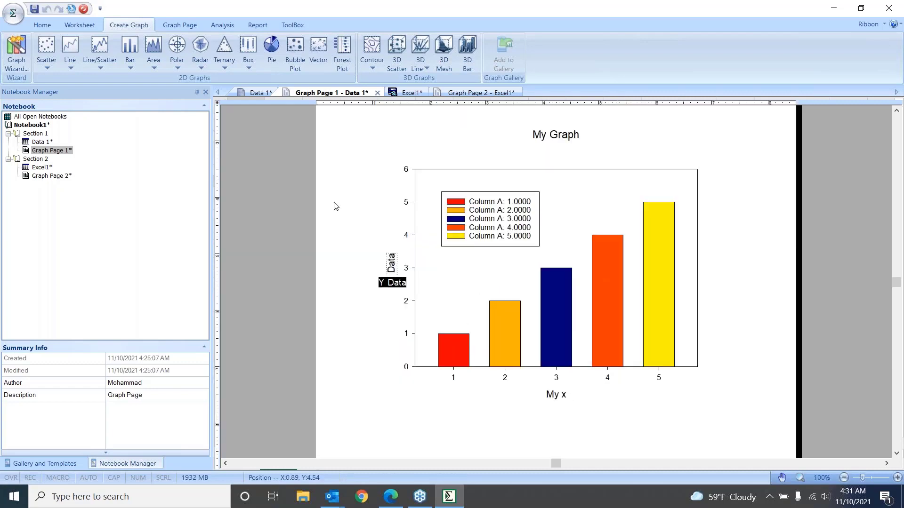
{"action": "left_click", "coordinate": [370, 344]}
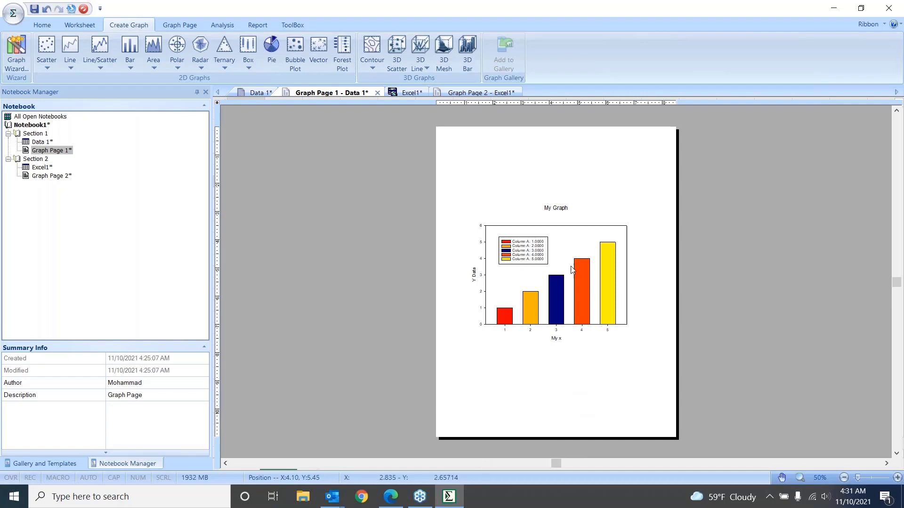
Look over the plot's data properties in Graph Properties, close them, and view the graph page formatting commands
{"action": "mouse_move", "coordinate": [566, 261]}
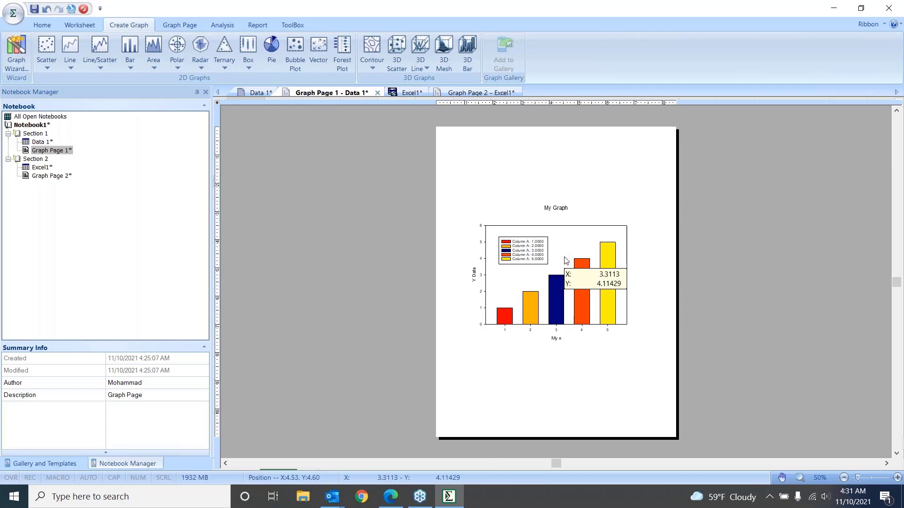
{"action": "left_click", "coordinate": [569, 238]}
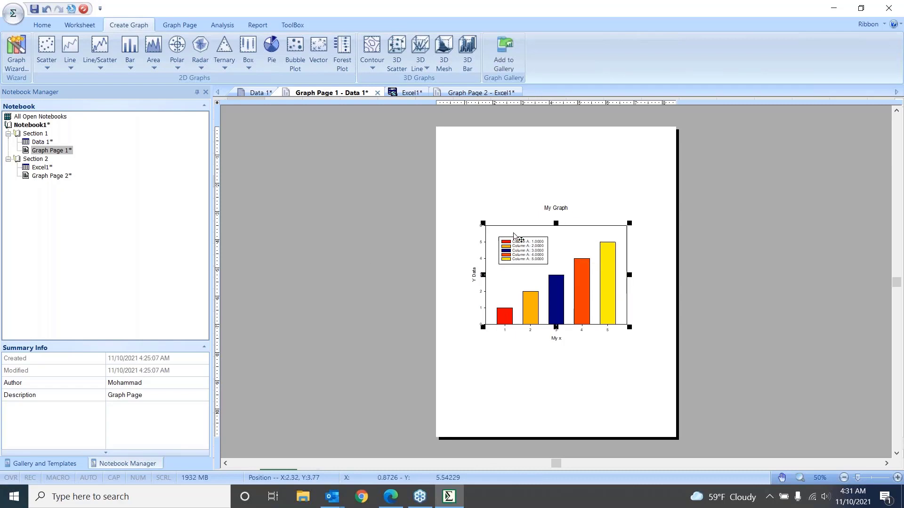
{"action": "double_click", "coordinate": [583, 243]}
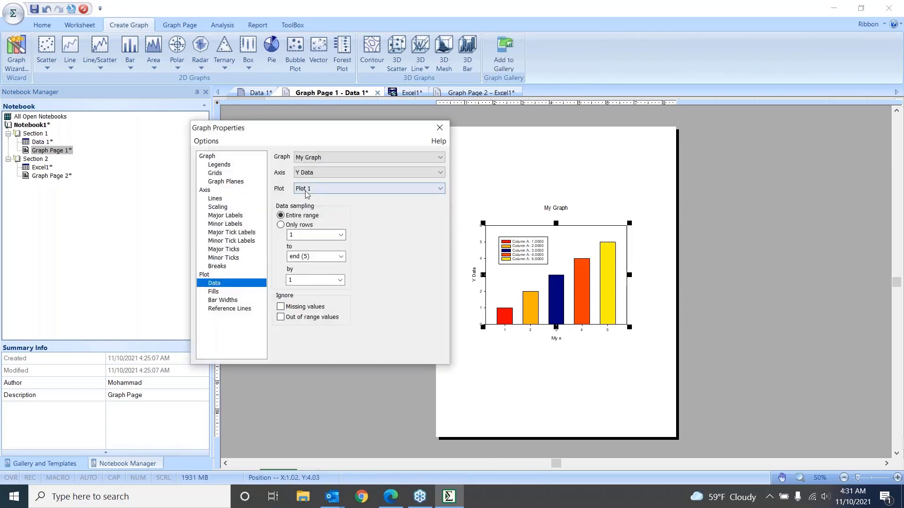
{"action": "left_click", "coordinate": [440, 128]}
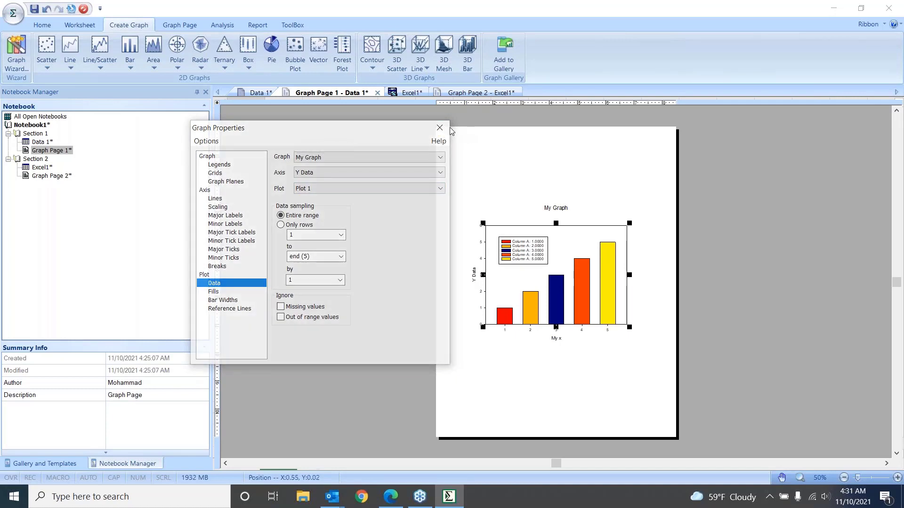
{"action": "left_click", "coordinate": [179, 25]}
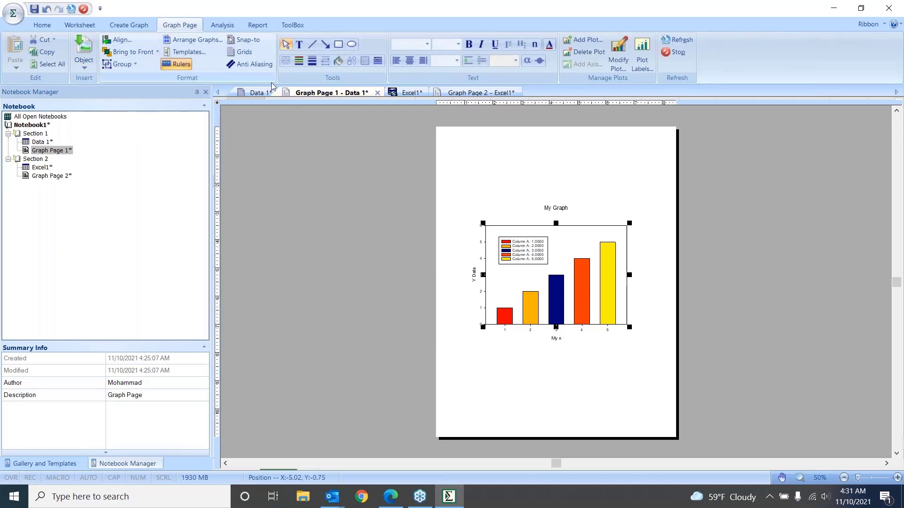
{"action": "left_click", "coordinate": [131, 26]}
{"action": "left_click", "coordinate": [180, 26]}
Review the commands offered for the bar graph itself, including its Graph Properties, leaving the graph as it is
{"action": "right_click", "coordinate": [562, 245]}
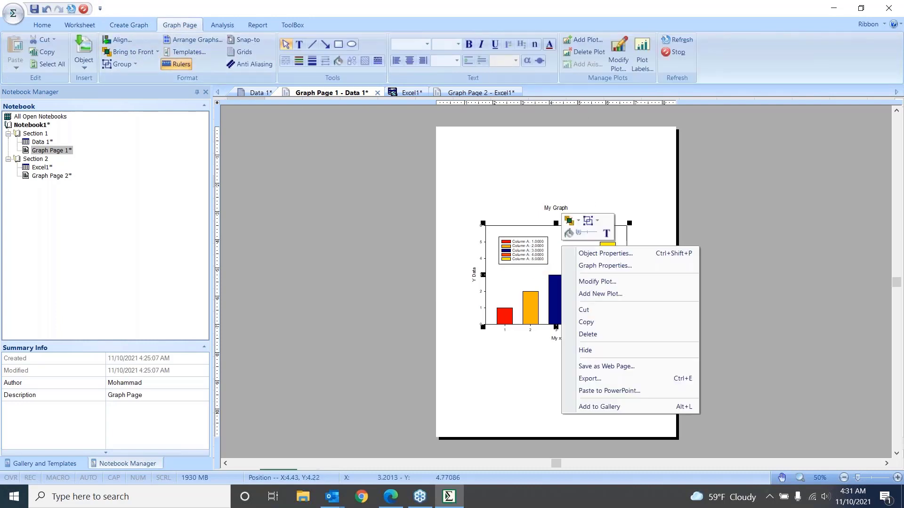
{"action": "left_click", "coordinate": [605, 266]}
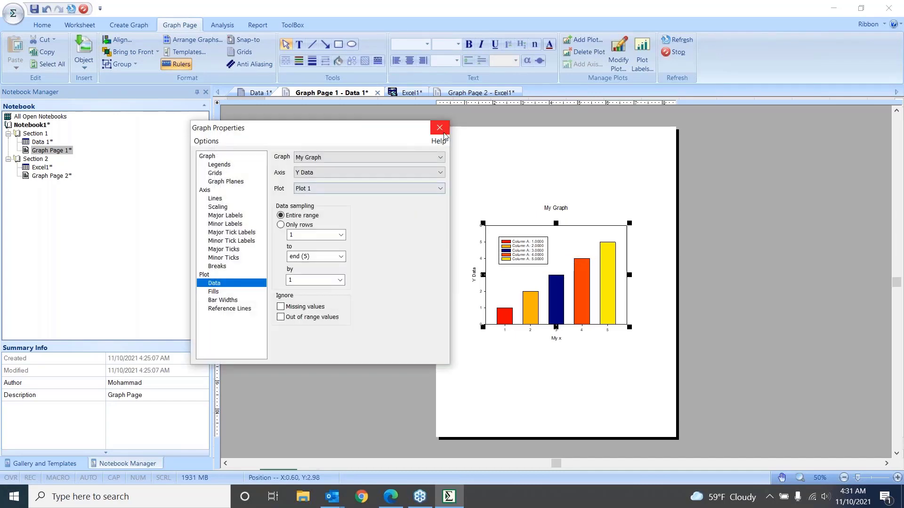
{"action": "left_click", "coordinate": [439, 126]}
{"action": "right_click", "coordinate": [575, 233]}
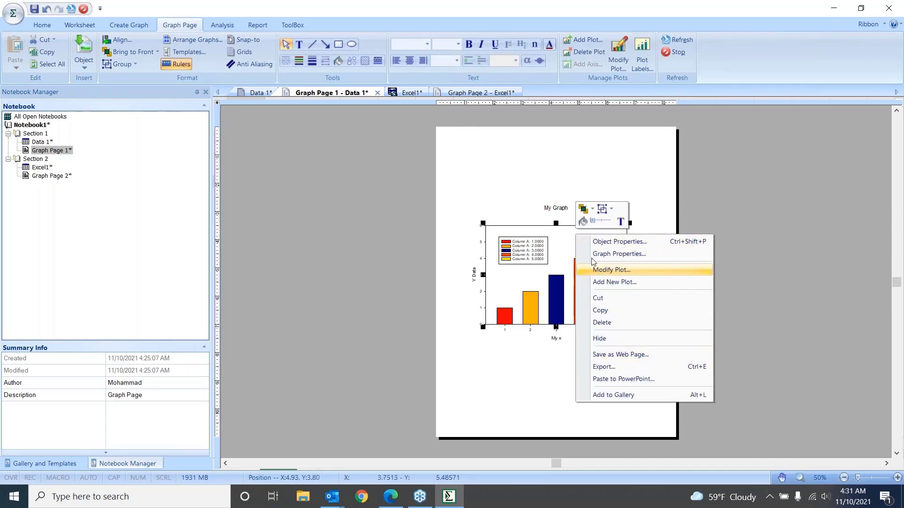
{"action": "left_click", "coordinate": [557, 377]}
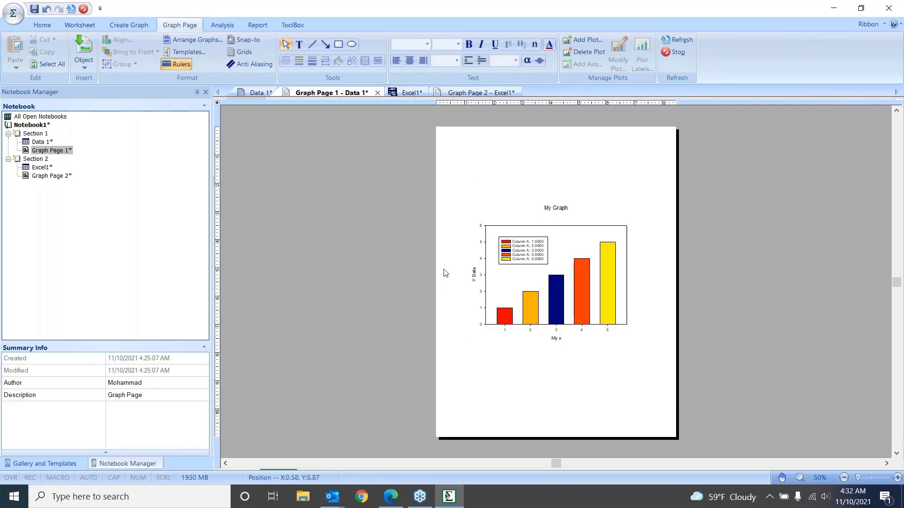
{"action": "left_click", "coordinate": [559, 241]}
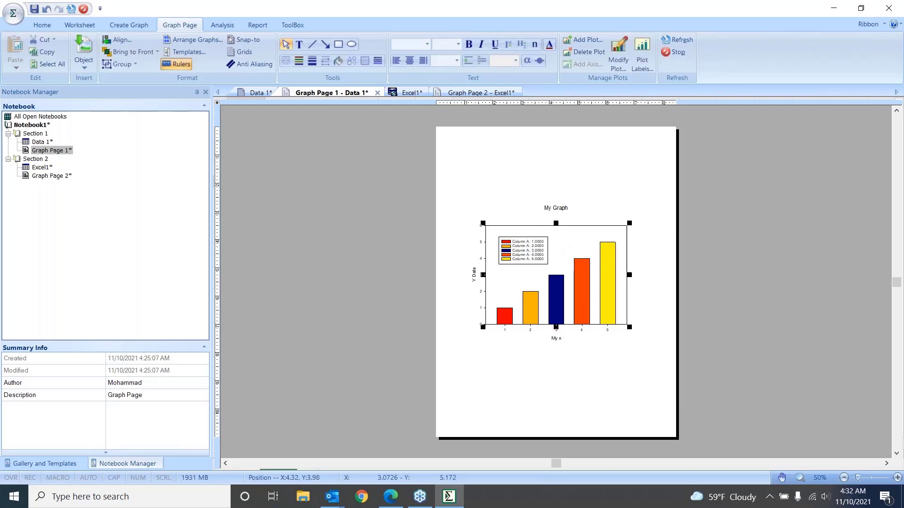
{"action": "right_click", "coordinate": [559, 240]}
{"action": "left_click", "coordinate": [558, 307]}
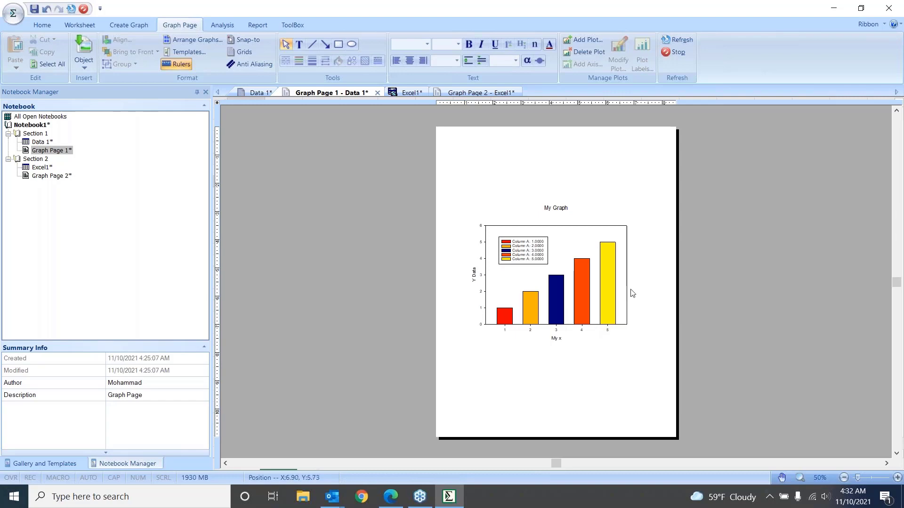
Resize the bar graph from its corners to about 5.8 by 4.1 in and shift it slightly away from the page's left edge
{"action": "left_click_drag", "start_coordinate": [629, 327], "coordinate": [655, 345]}
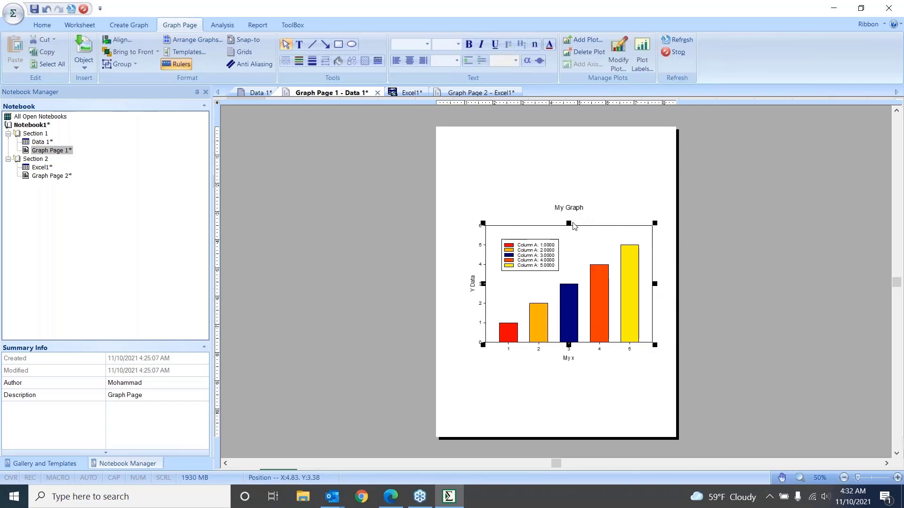
{"action": "left_click_drag", "start_coordinate": [484, 224], "coordinate": [444, 196]}
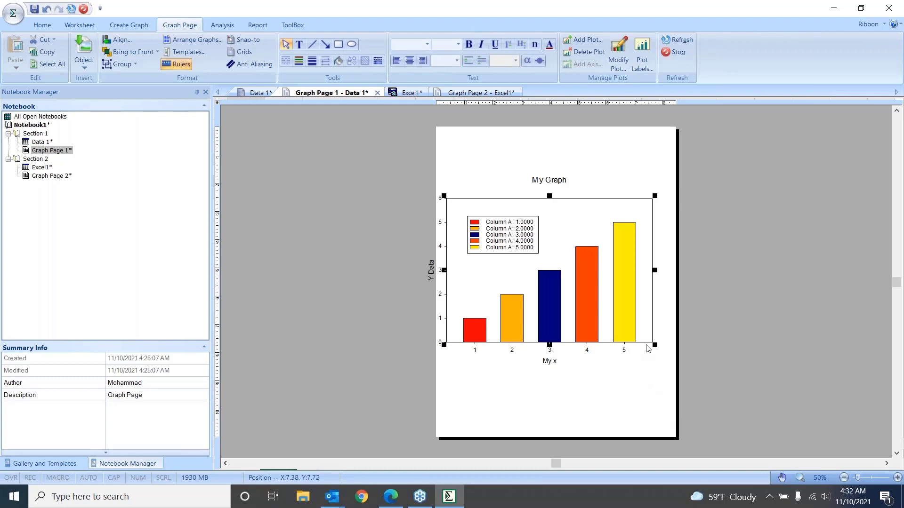
{"action": "left_click_drag", "start_coordinate": [658, 349], "coordinate": [610, 313]}
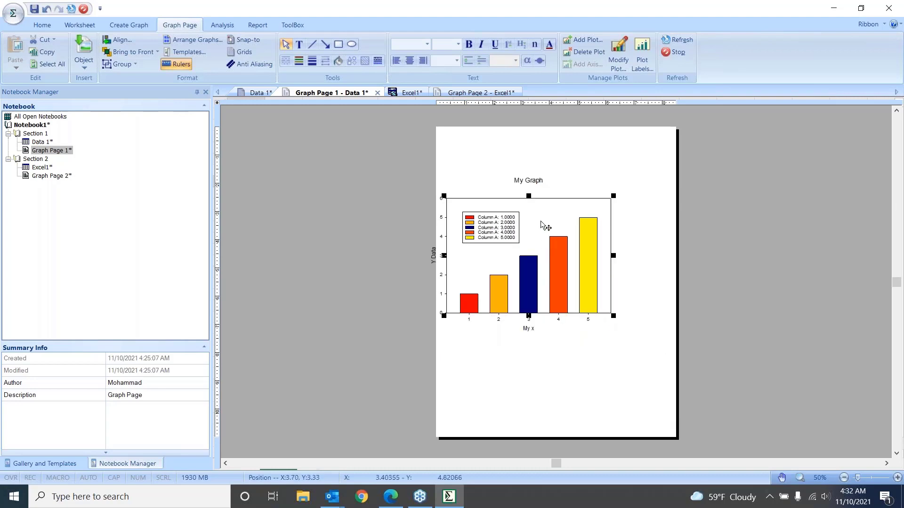
{"action": "left_click_drag", "start_coordinate": [547, 216], "coordinate": [564, 215]}
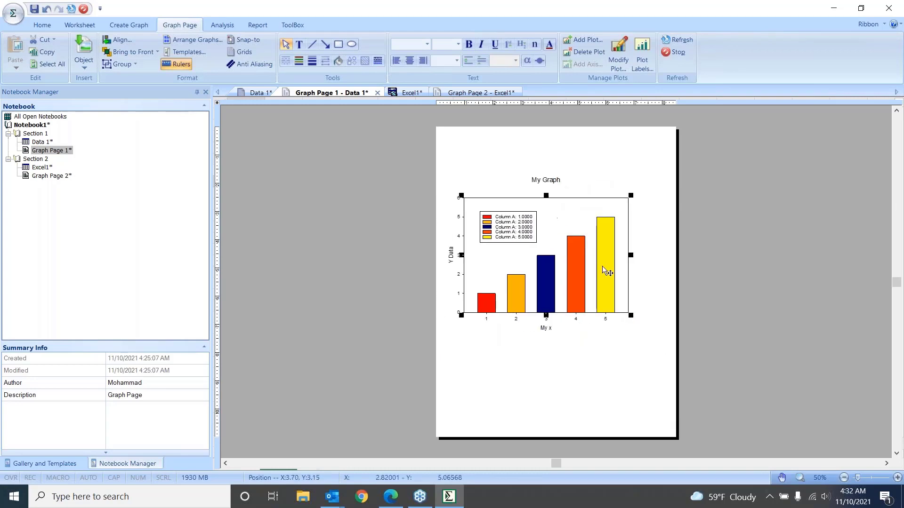
Set the graph page's zoom level to 100%
{"action": "left_click", "coordinate": [799, 478]}
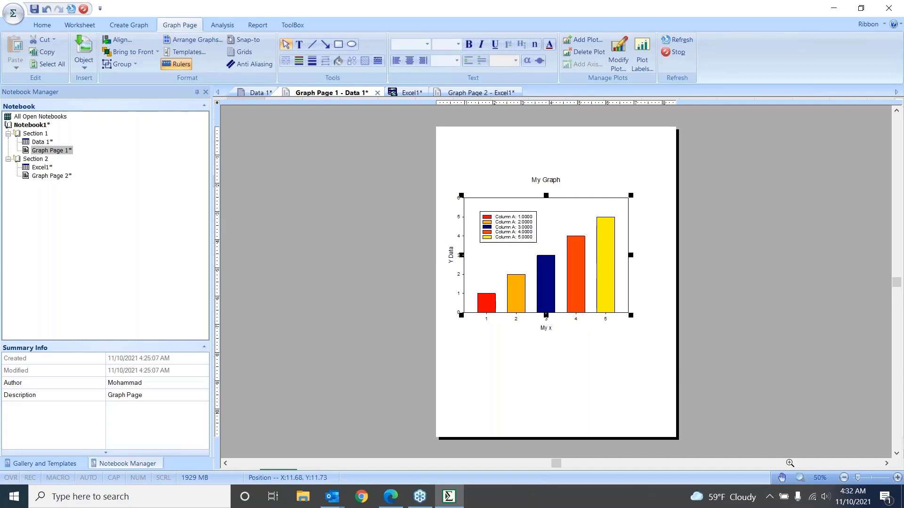
{"action": "left_click", "coordinate": [821, 479]}
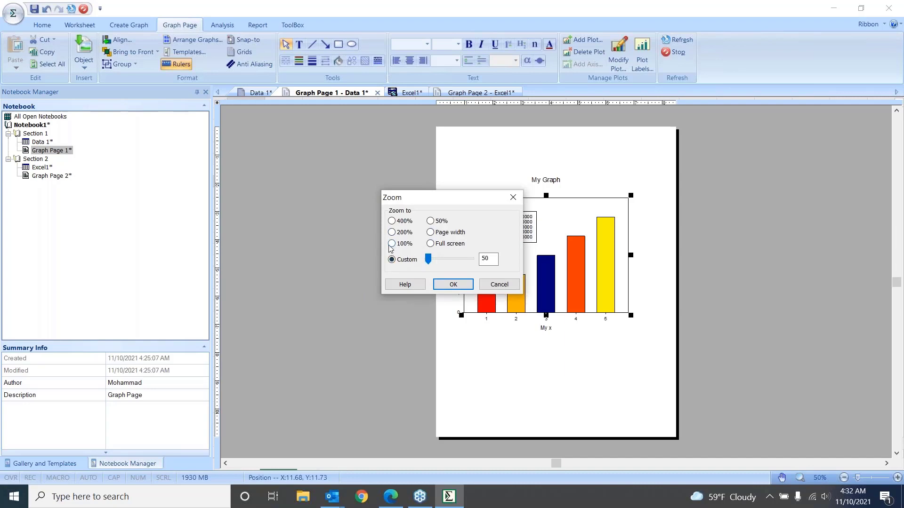
{"action": "mouse_move", "coordinate": [428, 259]}
{"action": "left_mouse_down"}
{"action": "mouse_move", "coordinate": [439, 260]}
{"action": "mouse_move", "coordinate": [427, 261]}
{"action": "left_mouse_up"}
{"action": "left_click", "coordinate": [392, 244]}
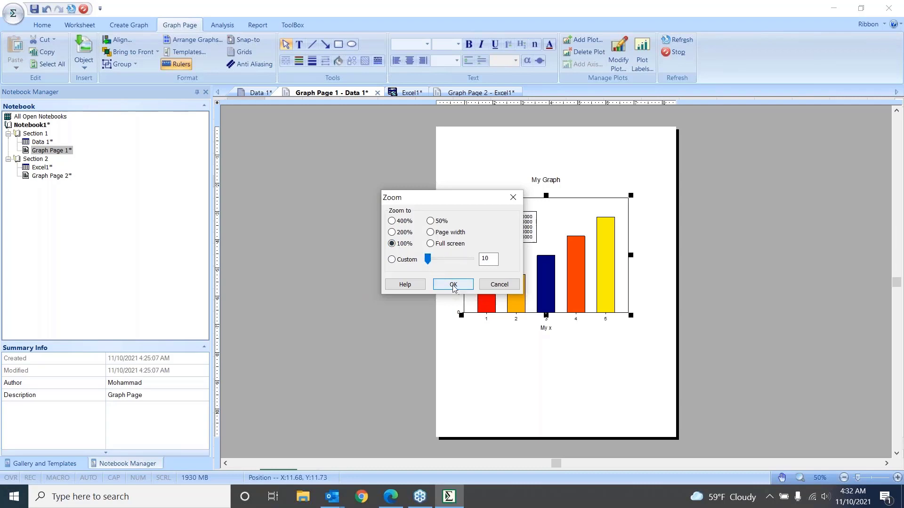
{"action": "left_click", "coordinate": [454, 286]}
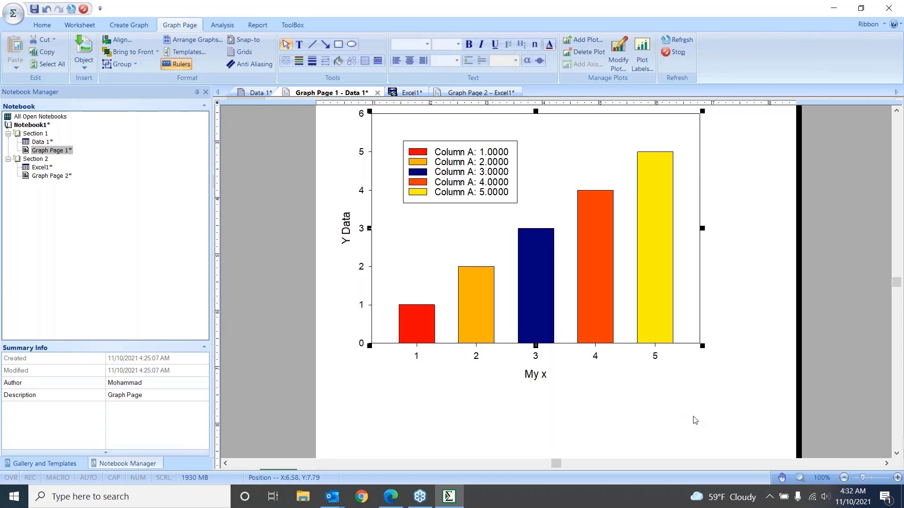
Magnify the area around the base of the fourth bar with the zoom tool, and return the page to 50% zoom
{"action": "left_click", "coordinate": [799, 478]}
{"action": "left_click_drag", "start_coordinate": [564, 317], "coordinate": [631, 373]}
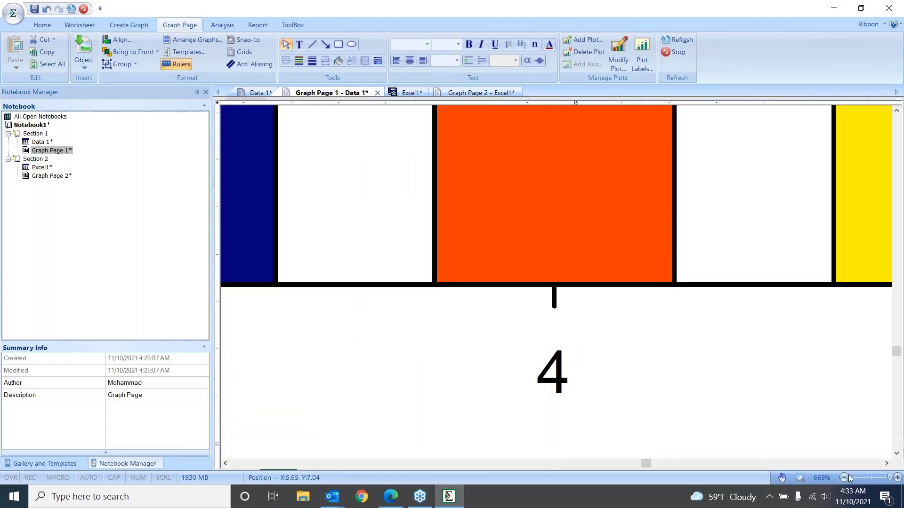
{"action": "left_click", "coordinate": [822, 478]}
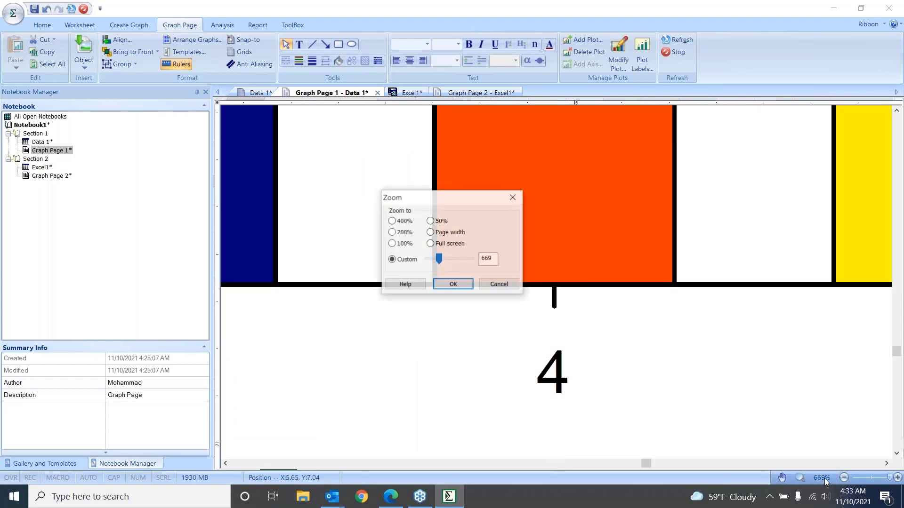
{"action": "left_click", "coordinate": [430, 222]}
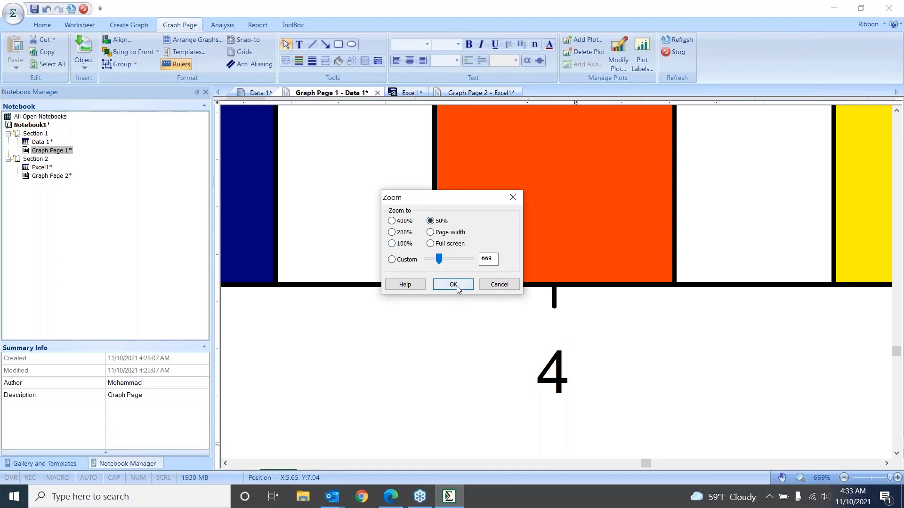
{"action": "left_click", "coordinate": [453, 284]}
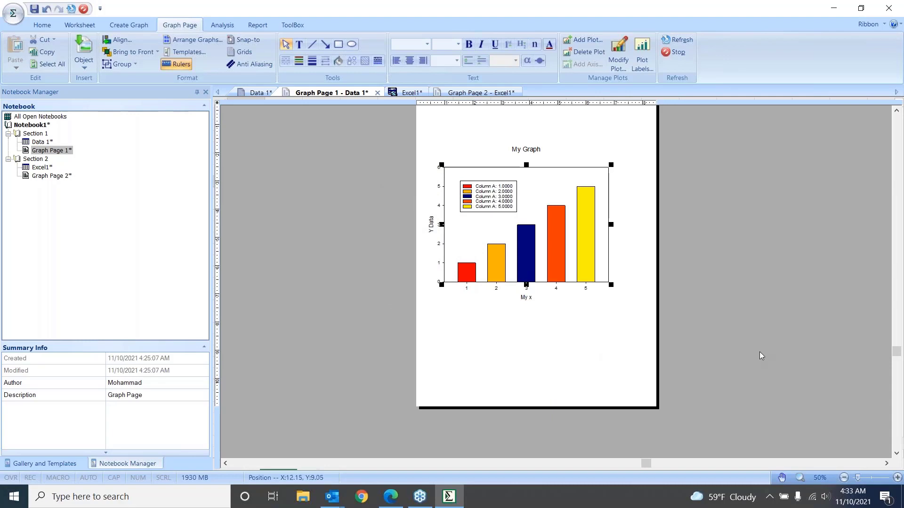
{"action": "scroll", "coordinate": [762, 349], "scroll_direction": "down", "scroll_amount": 1}
{"action": "scroll", "coordinate": [763, 347], "scroll_direction": "up", "scroll_amount": 3}
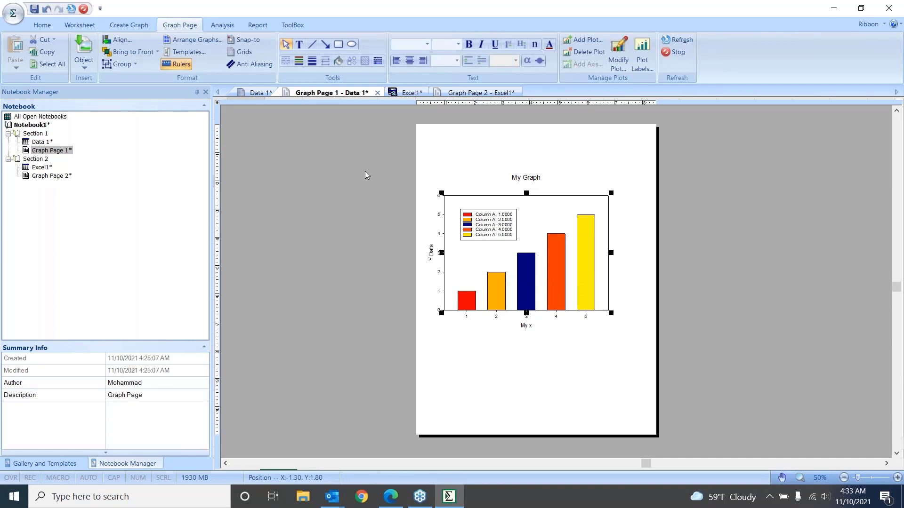
Examine the graph's fill, line, and size and position settings in Object Properties, cancel the dialog, and deselect the graph
{"action": "right_click", "coordinate": [540, 218]}
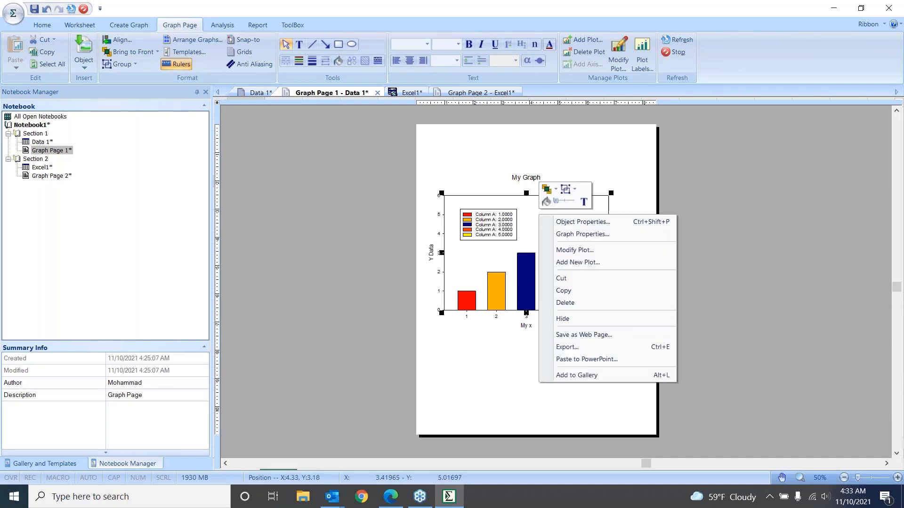
{"action": "left_click", "coordinate": [570, 223]}
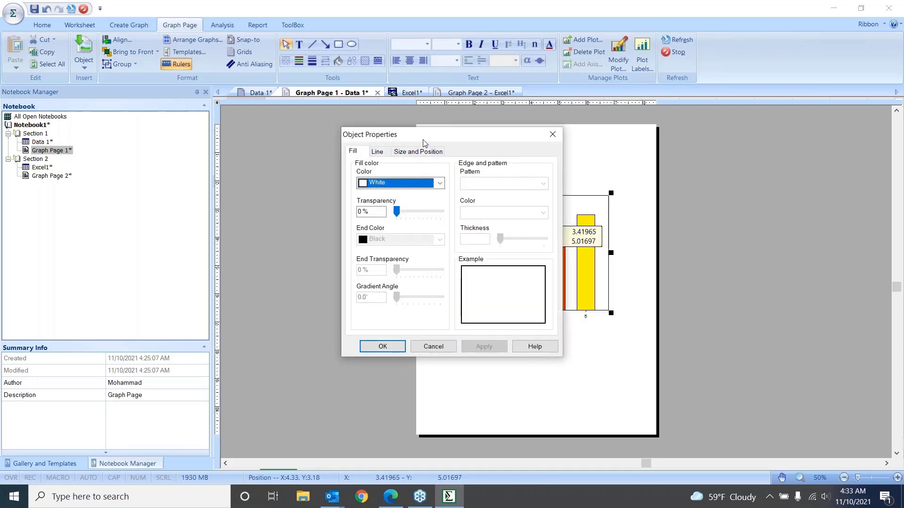
{"action": "left_click_drag", "start_coordinate": [423, 138], "coordinate": [390, 173]}
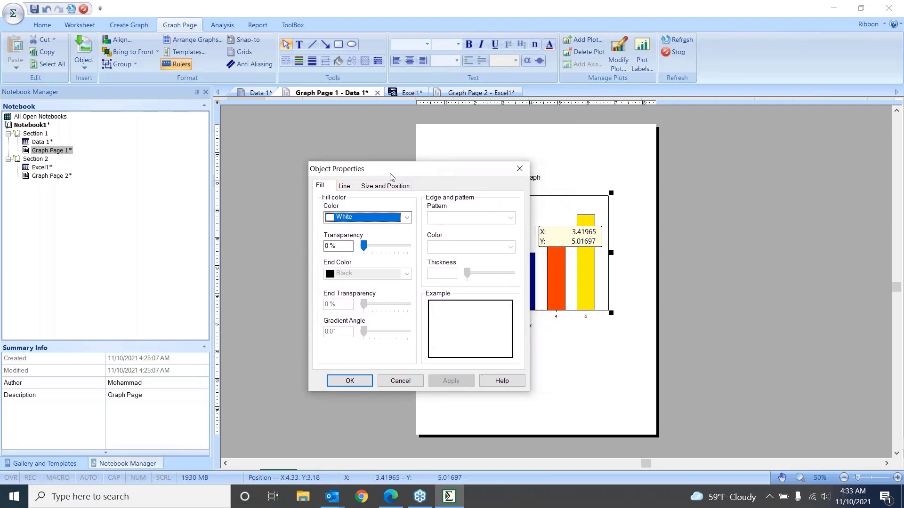
{"action": "left_click", "coordinate": [389, 188]}
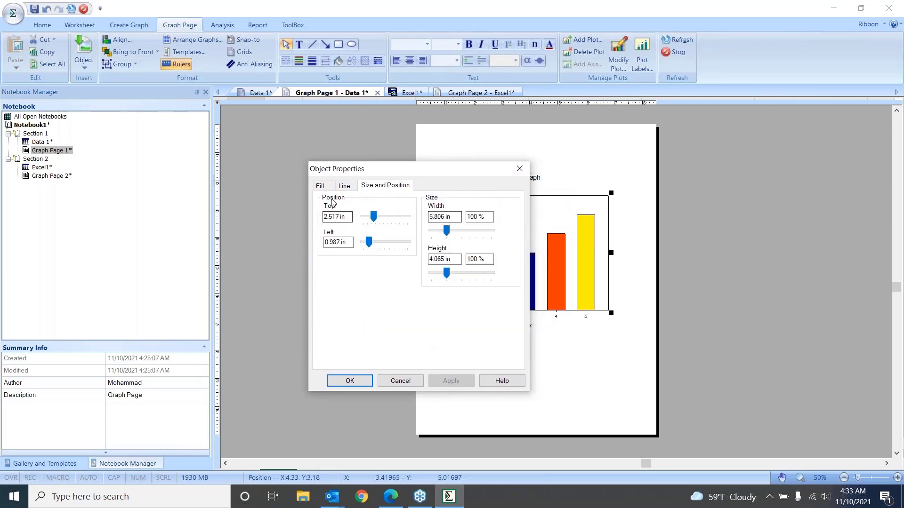
{"action": "left_click", "coordinate": [352, 187]}
{"action": "left_click", "coordinate": [325, 187]}
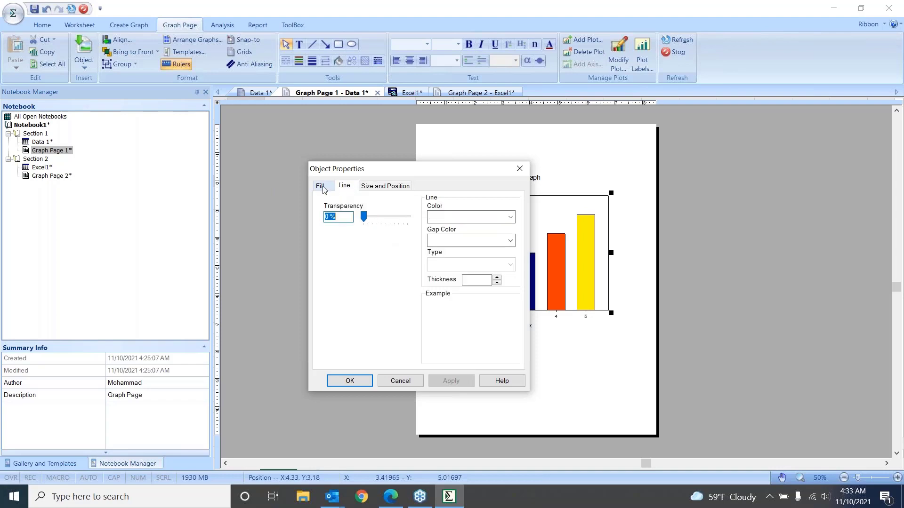
{"action": "left_click", "coordinate": [401, 382]}
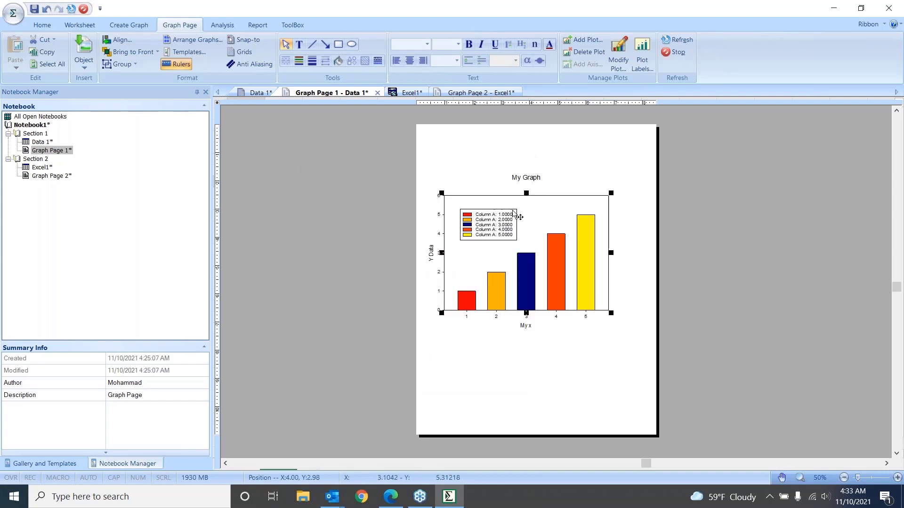
{"action": "right_click", "coordinate": [544, 208]}
{"action": "left_click", "coordinate": [535, 369]}
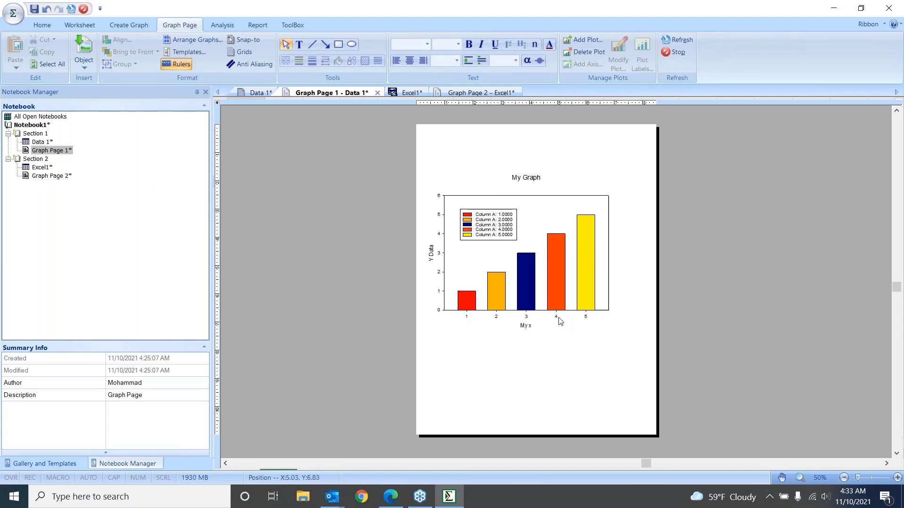
Enter the labels a, b, c, d and e in rows 1 to 5 of column 2 in the Data 1 worksheet
{"action": "double_click", "coordinate": [41, 142]}
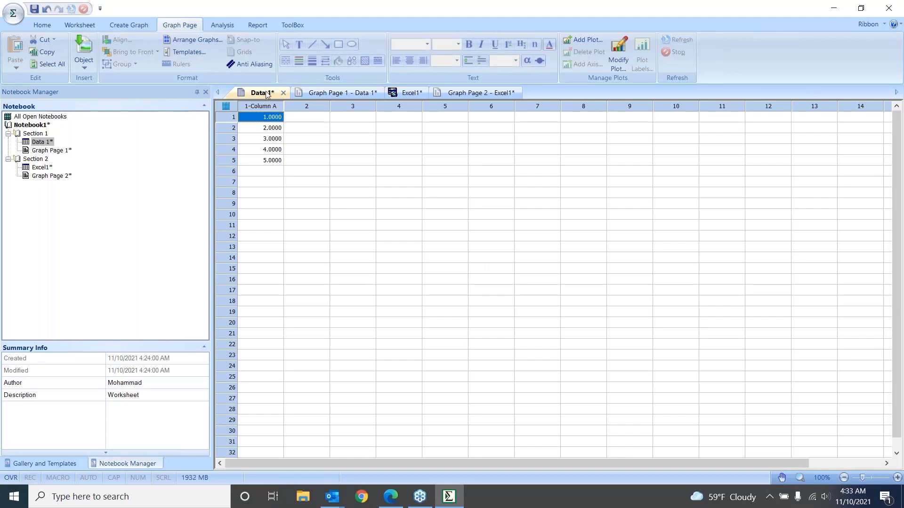
{"action": "left_click", "coordinate": [320, 92]}
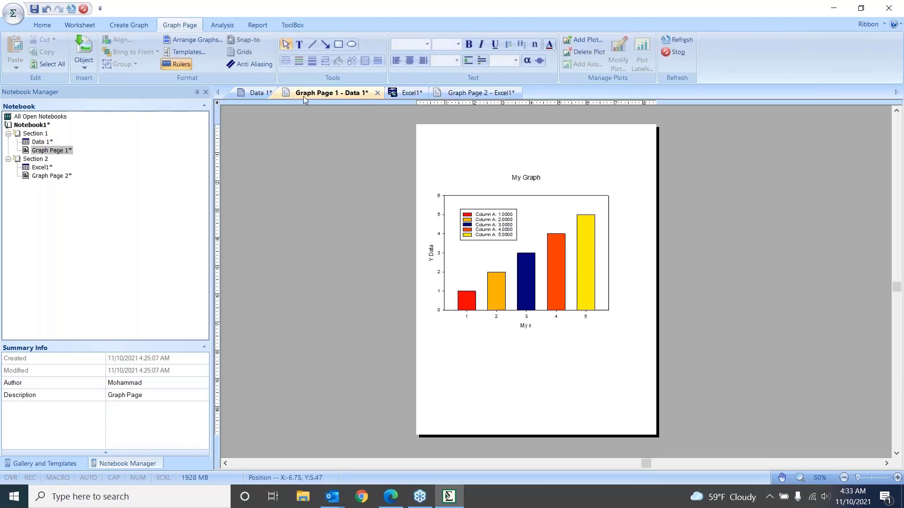
{"action": "left_click", "coordinate": [256, 92]}
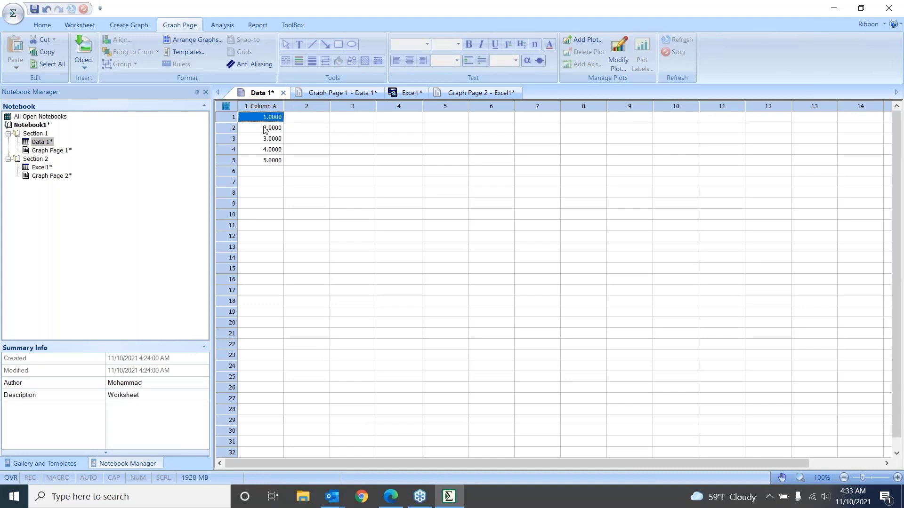
{"action": "left_click", "coordinate": [316, 121]}
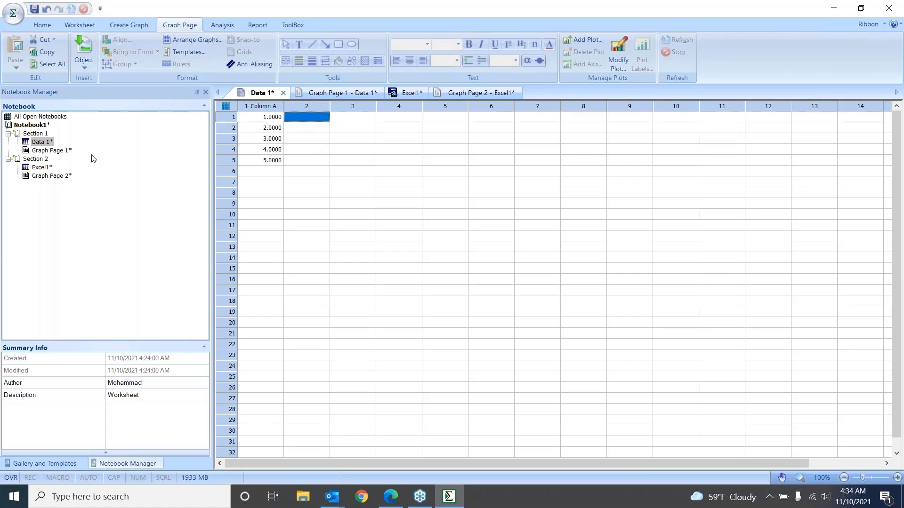
{"action": "double_click", "coordinate": [56, 151]}
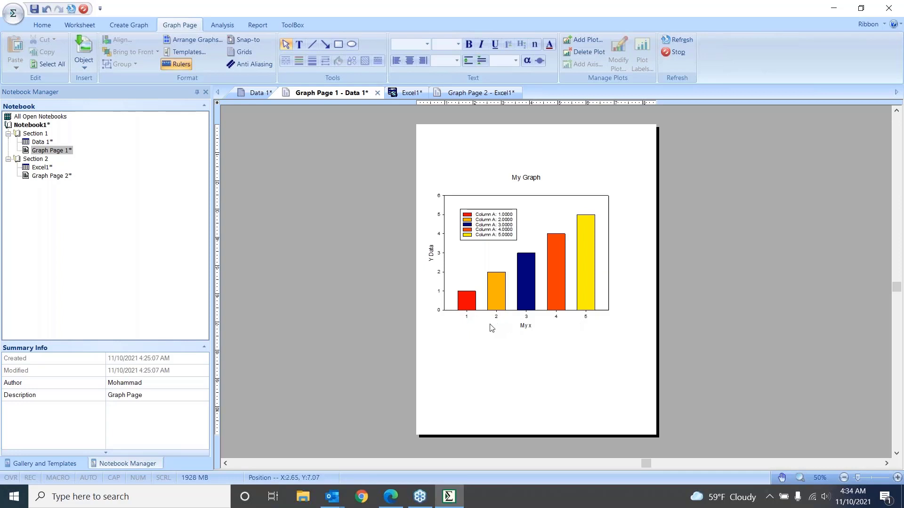
{"action": "double_click", "coordinate": [40, 142]}
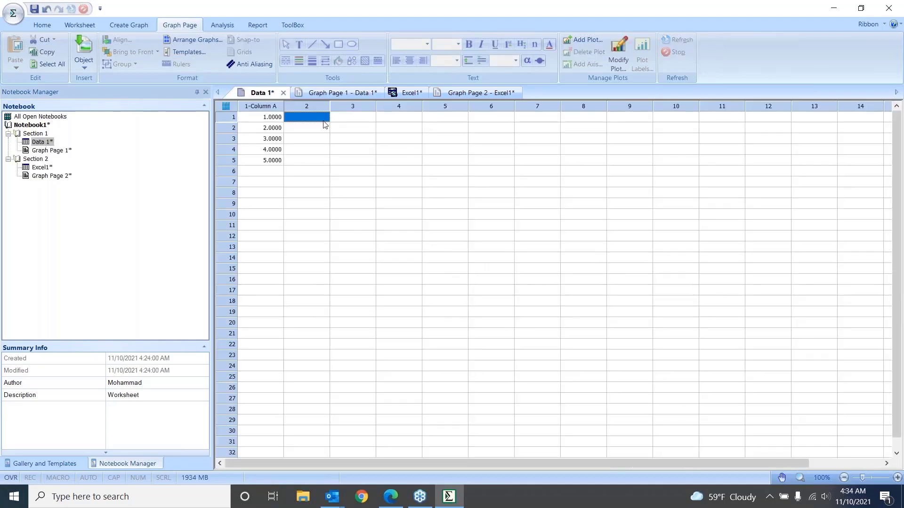
{"action": "type", "text": "a"}
{"action": "key", "text": "Return"}
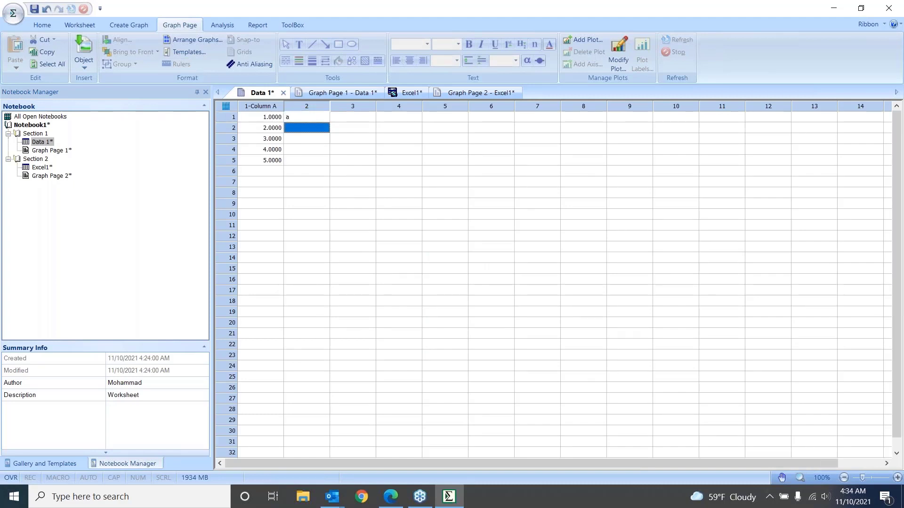
{"action": "type", "text": "b"}
{"action": "key", "text": "Return"}
{"action": "type", "text": "c"}
{"action": "key", "text": "Return"}
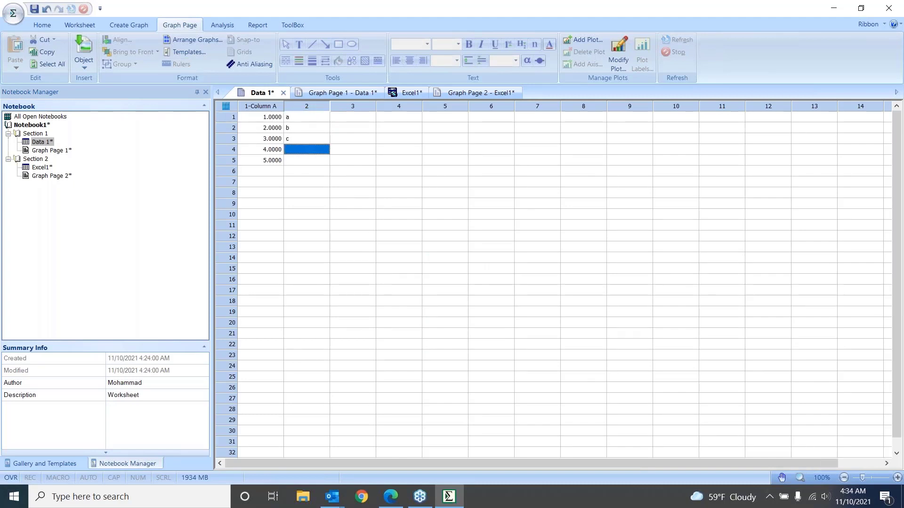
{"action": "type", "text": "d"}
{"action": "key", "text": "Return"}
{"action": "type", "text": "e"}
{"action": "key", "text": "Return"}
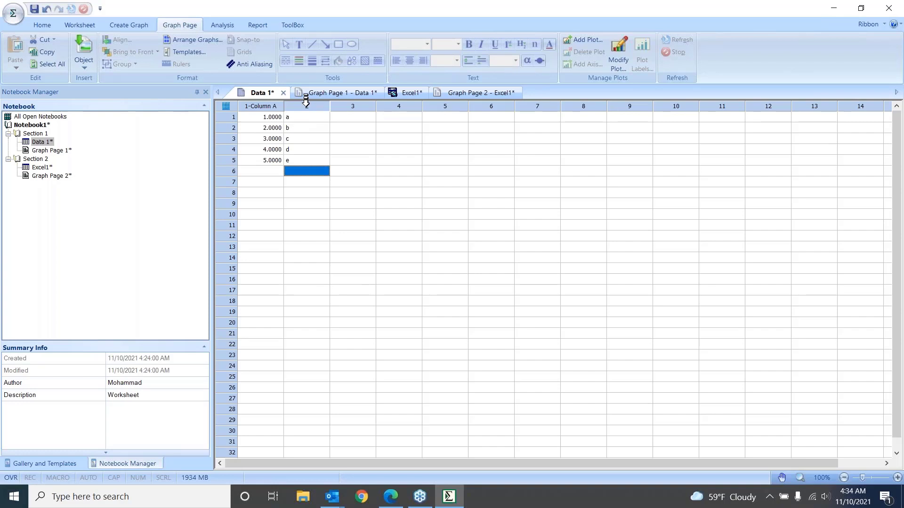
Title column 2 of the Data 1 worksheet "Tick Label"
{"action": "left_click", "coordinate": [306, 104]}
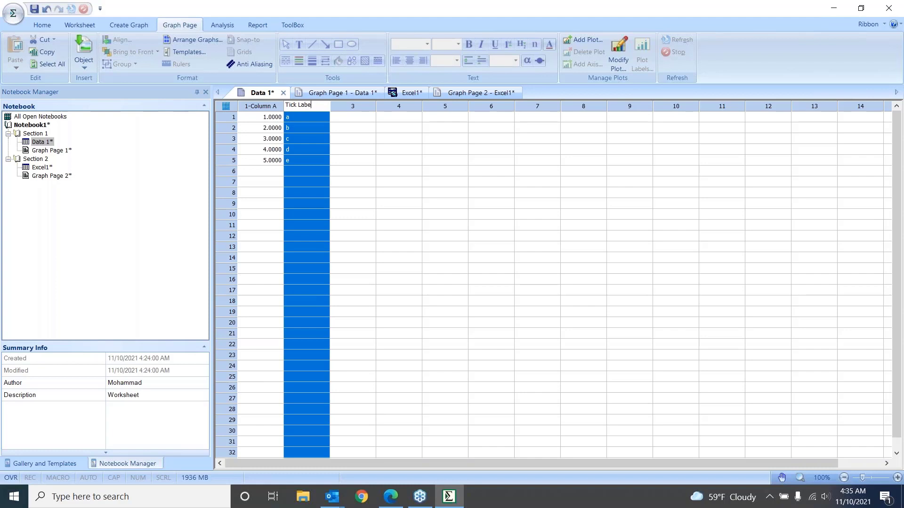
{"action": "left_click_drag", "start_coordinate": [329, 139], "coordinate": [333, 140]}
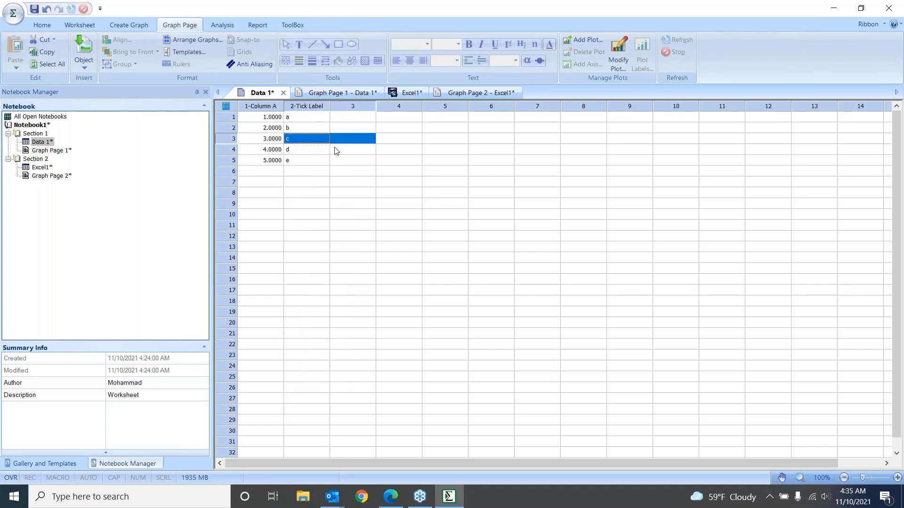
On Graph Page 1, set the x-axis major tick label type to the 2-Tick Label column and close Graph Properties
{"action": "left_click", "coordinate": [56, 152]}
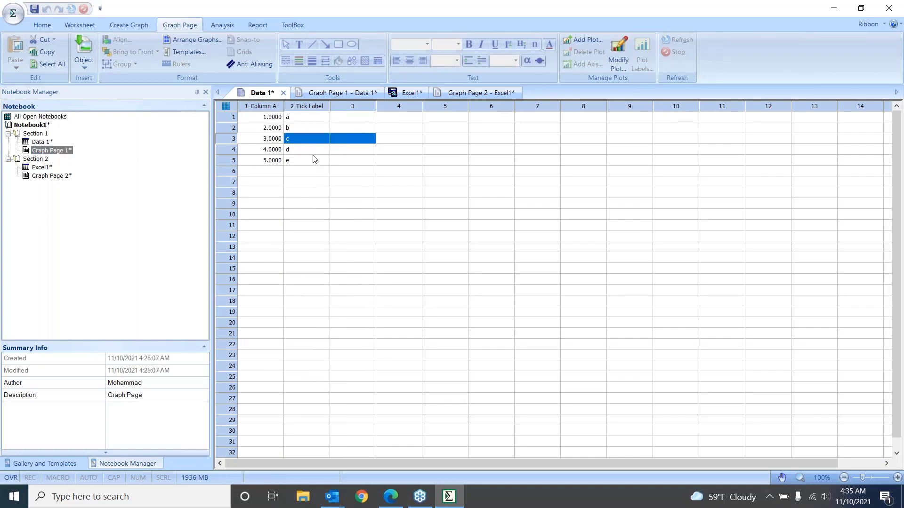
{"action": "left_click", "coordinate": [347, 92]}
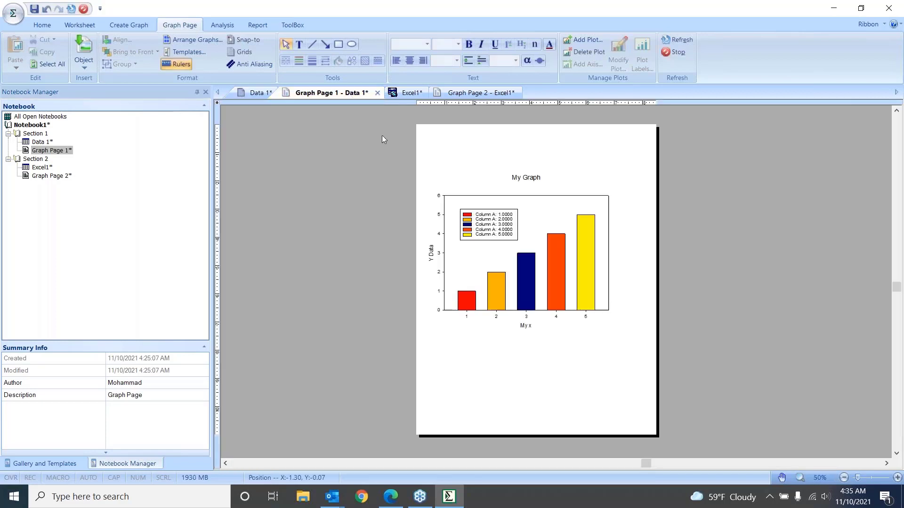
{"action": "mouse_move", "coordinate": [526, 309]}
{"action": "double_click", "coordinate": [526, 318]}
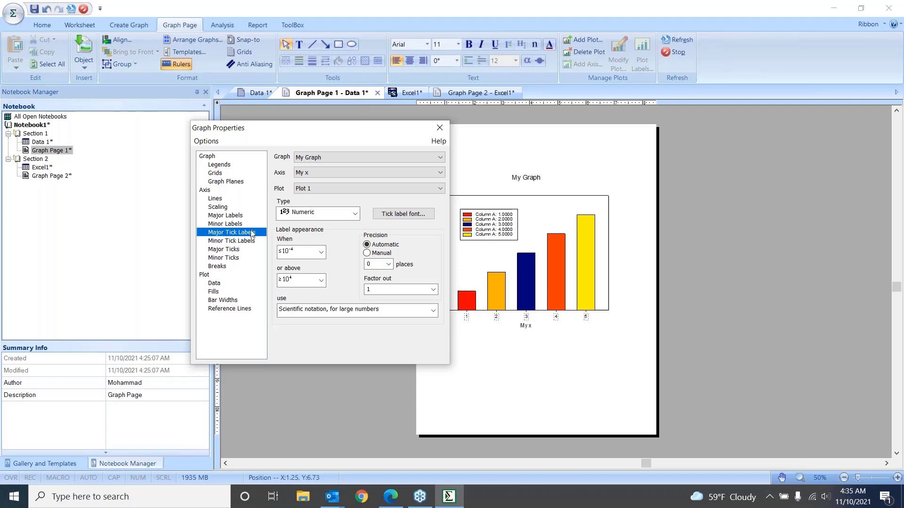
{"action": "left_click", "coordinate": [355, 215]}
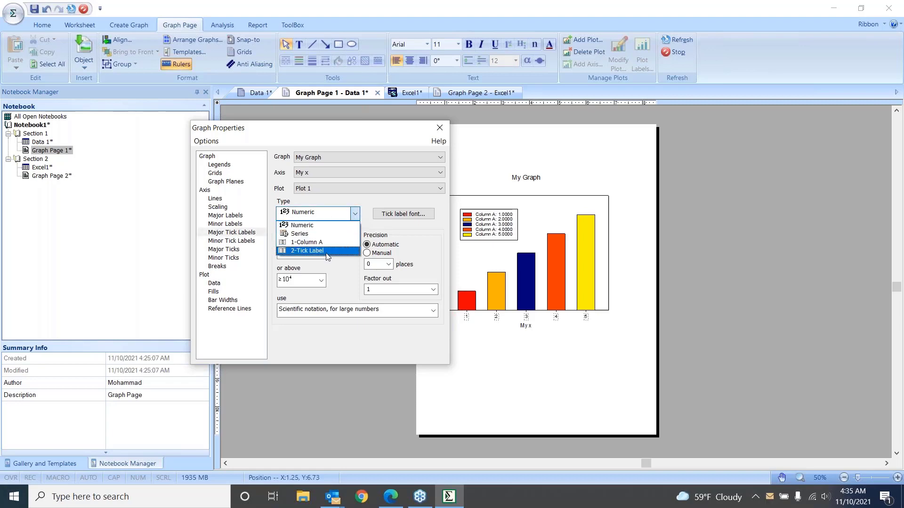
{"action": "left_click", "coordinate": [302, 251]}
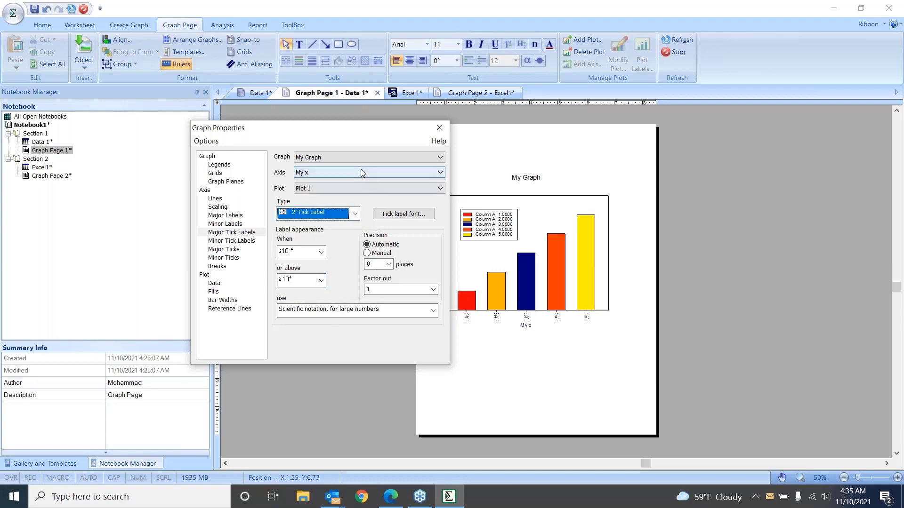
{"action": "left_click", "coordinate": [439, 127]}
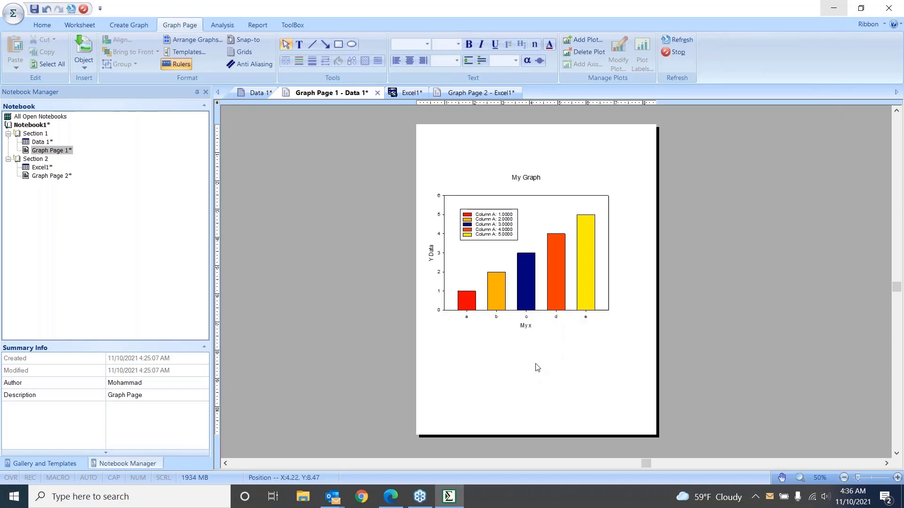
View the bar plot's data sampling settings in Graph Properties and close the dialog without changes
{"action": "mouse_move", "coordinate": [546, 216]}
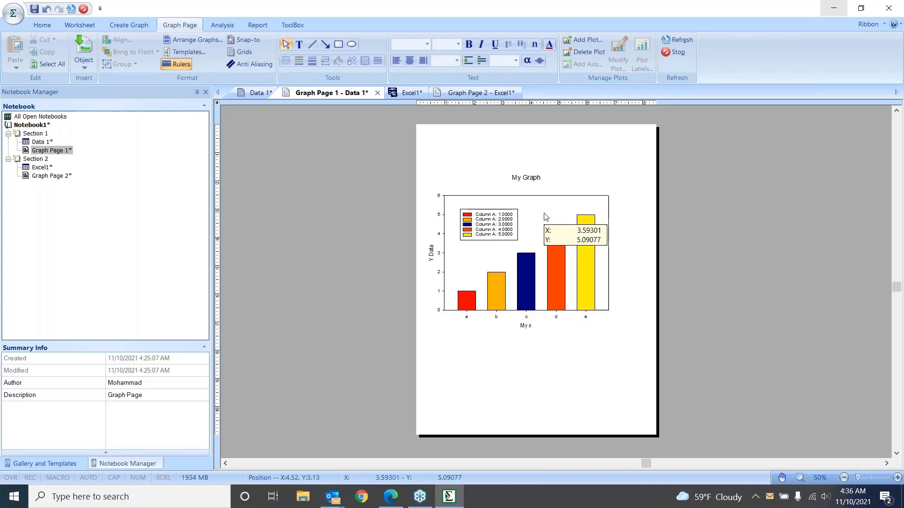
{"action": "double_click", "coordinate": [546, 216]}
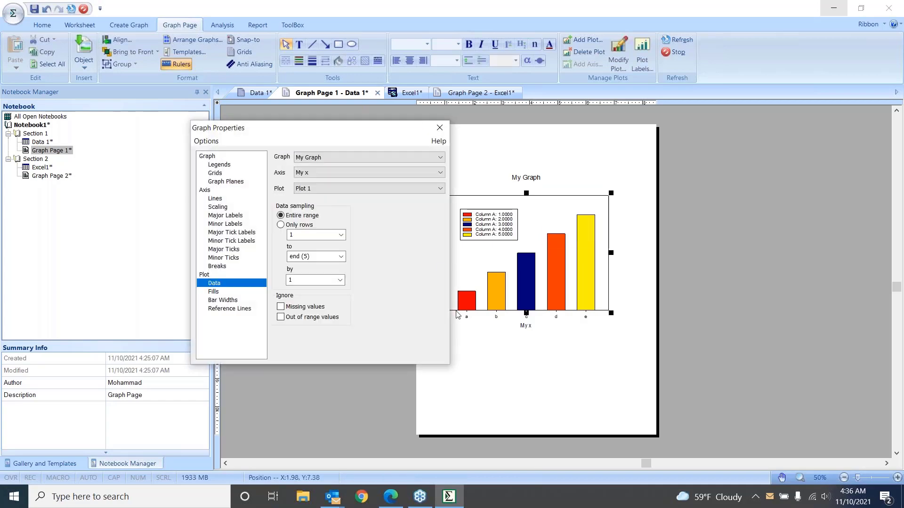
{"action": "left_click", "coordinate": [439, 128]}
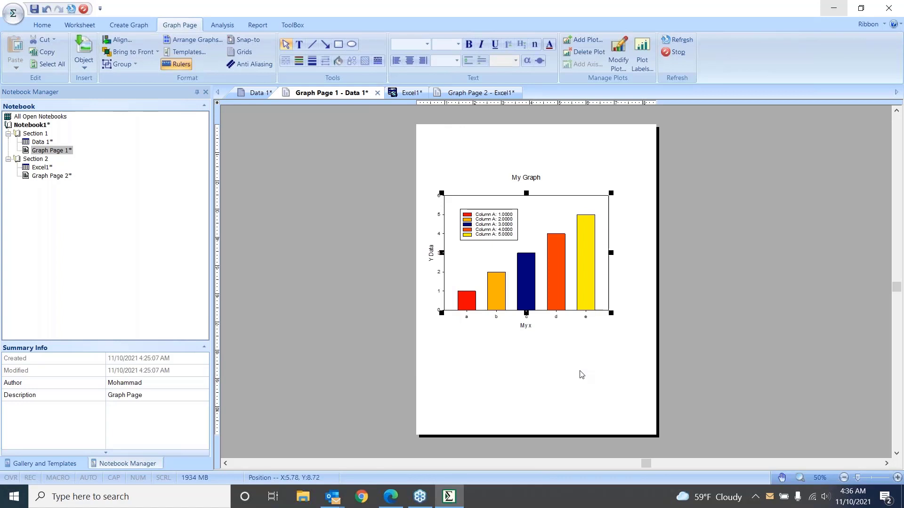
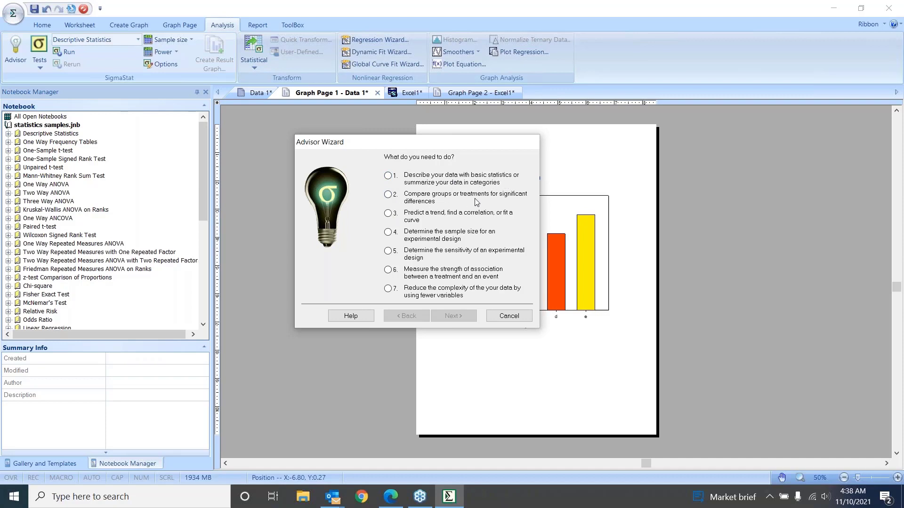
Answer the Advisor Wizard: compare groups for significant differences, data in numeric values, no multiple treatments per subject, three or more groups
{"action": "left_click", "coordinate": [389, 194]}
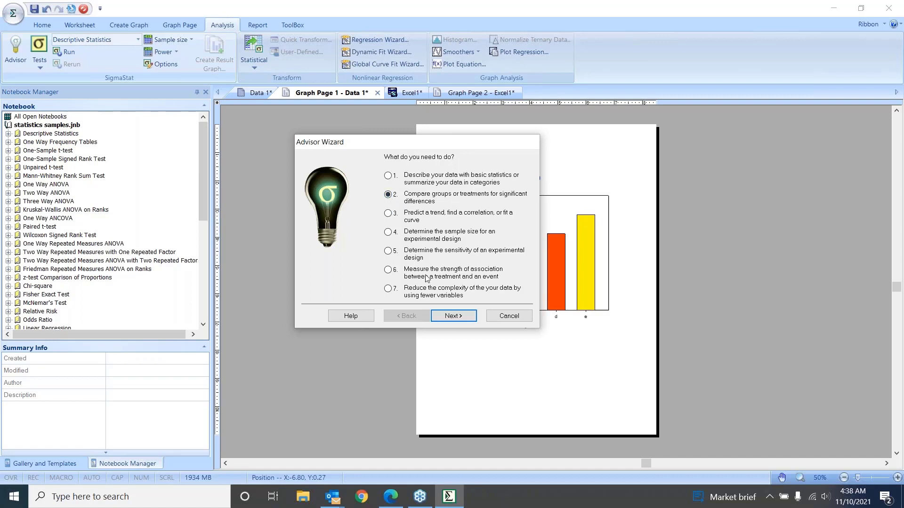
{"action": "left_click", "coordinate": [447, 316]}
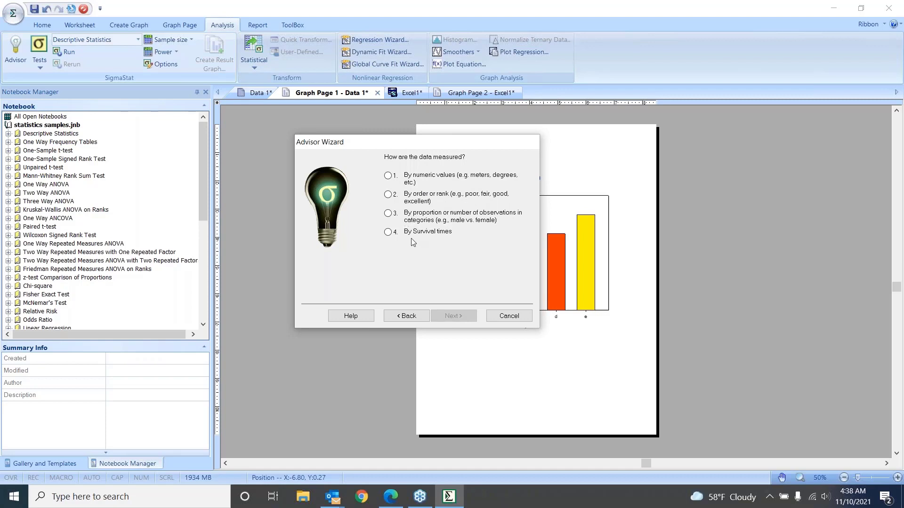
{"action": "left_click", "coordinate": [389, 178]}
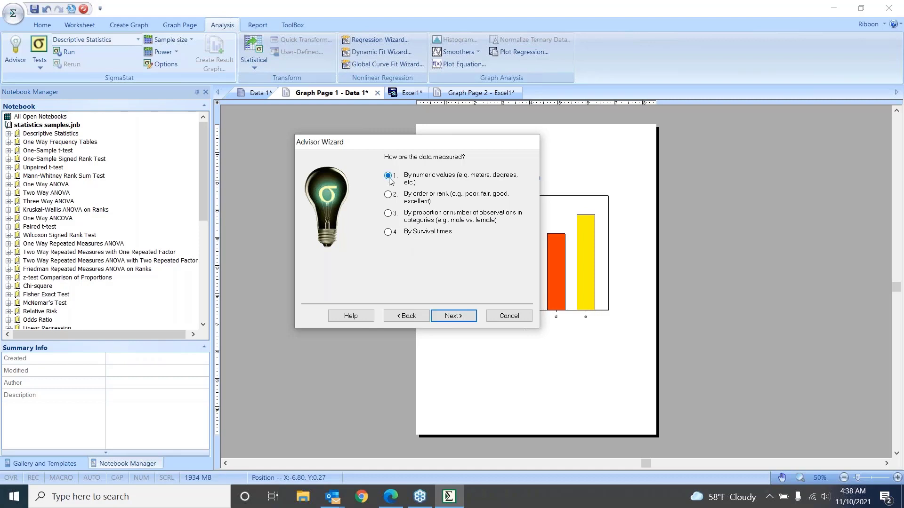
{"action": "left_click", "coordinate": [461, 318]}
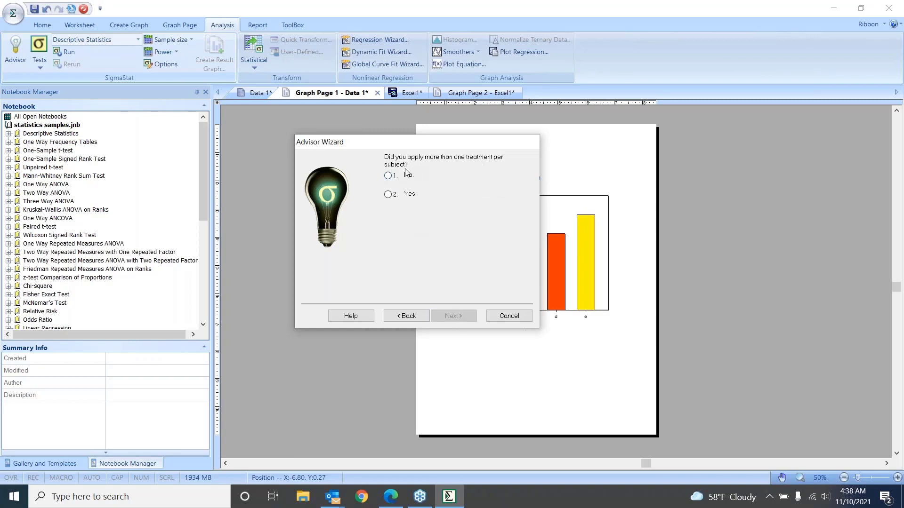
{"action": "left_click", "coordinate": [390, 177]}
{"action": "left_click", "coordinate": [454, 316]}
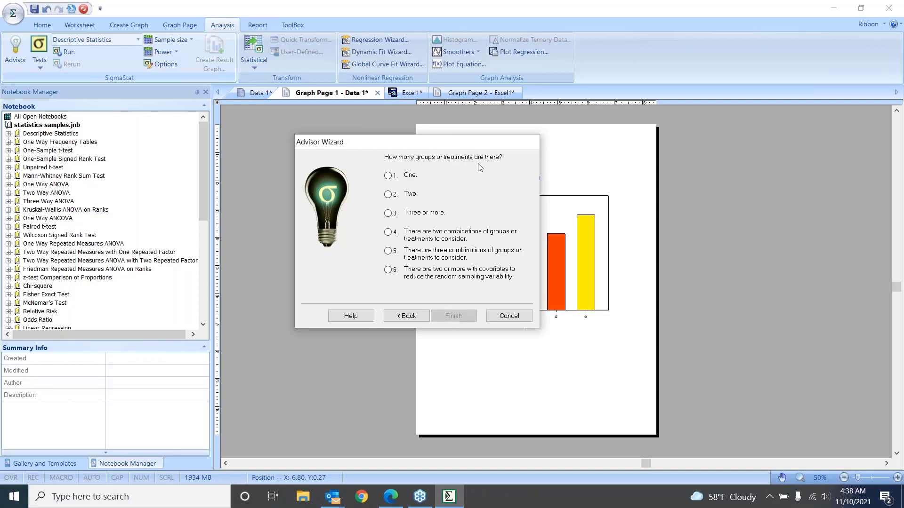
{"action": "left_click", "coordinate": [388, 213]}
{"action": "left_click", "coordinate": [450, 317]}
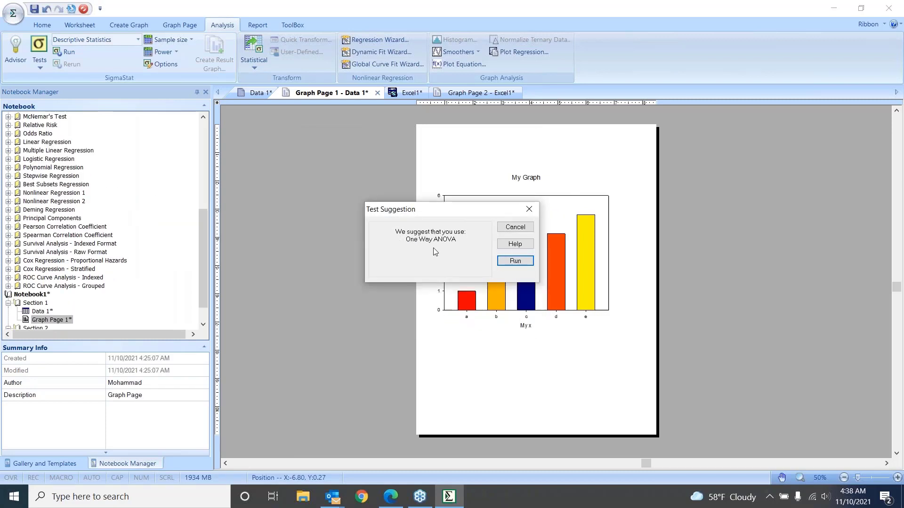
Run the suggested One Way ANOVA, and open the One Way ANOVA Data worksheet from the statistics samples notebook
{"action": "left_click_drag", "start_coordinate": [451, 210], "coordinate": [462, 211]}
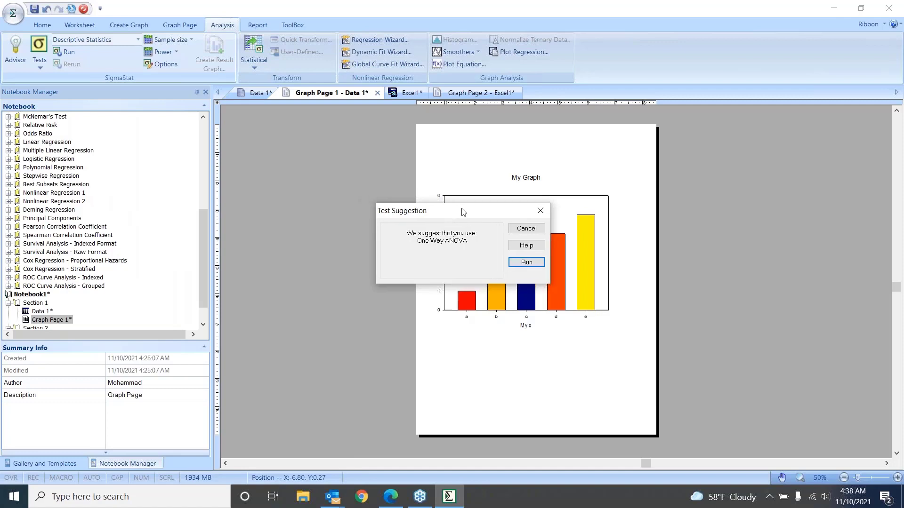
{"action": "left_click", "coordinate": [530, 265]}
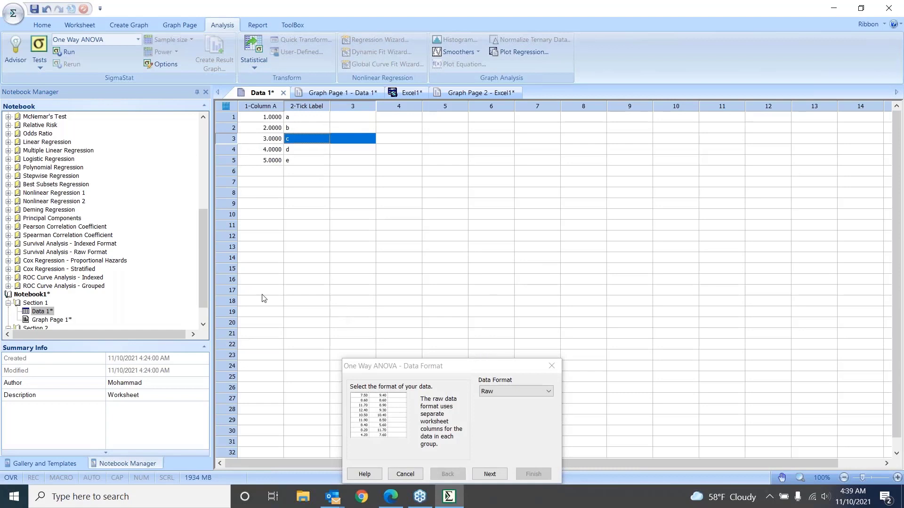
{"action": "left_click_drag", "start_coordinate": [202, 275], "coordinate": [200, 188]}
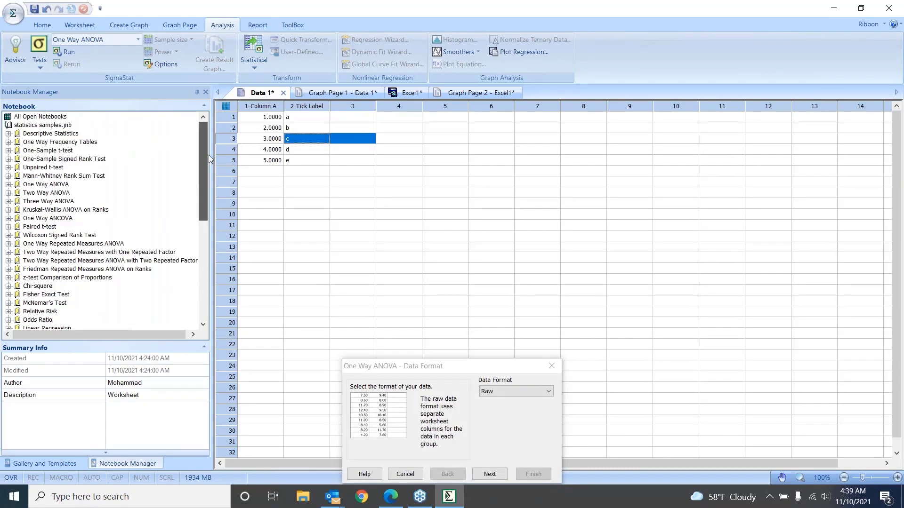
{"action": "left_click", "coordinate": [8, 184]}
{"action": "double_click", "coordinate": [57, 193]}
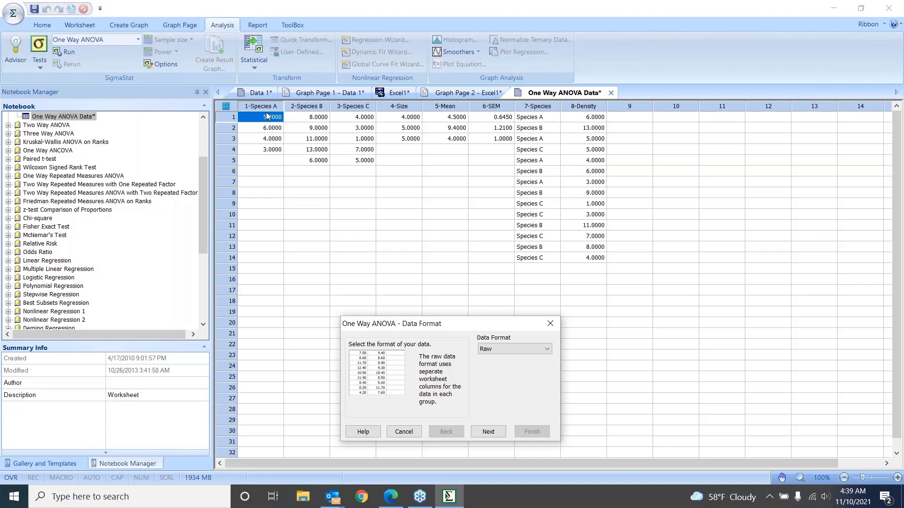
Examine the three data layouts in the worksheet: columns 1 to 3, columns 4 to 6, and columns 7 to 8
{"action": "left_click_drag", "start_coordinate": [267, 117], "coordinate": [349, 137]}
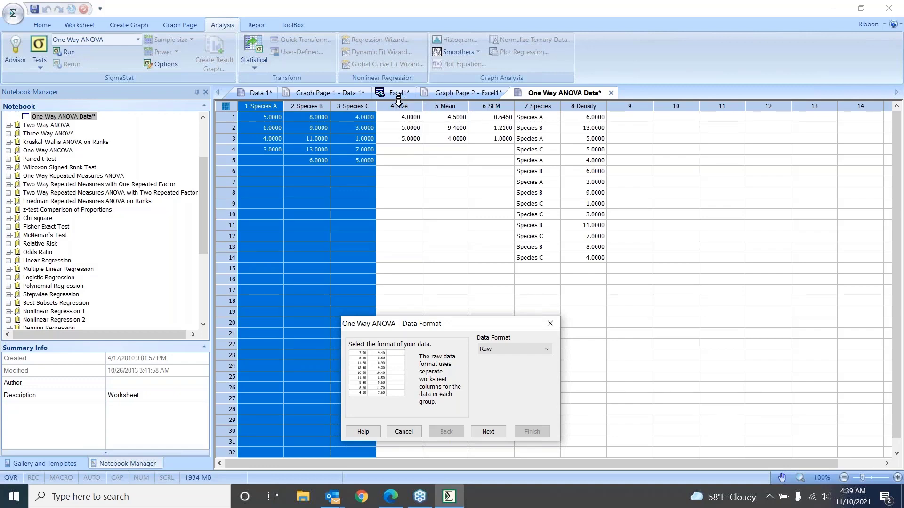
{"action": "left_click_drag", "start_coordinate": [398, 106], "coordinate": [494, 107]}
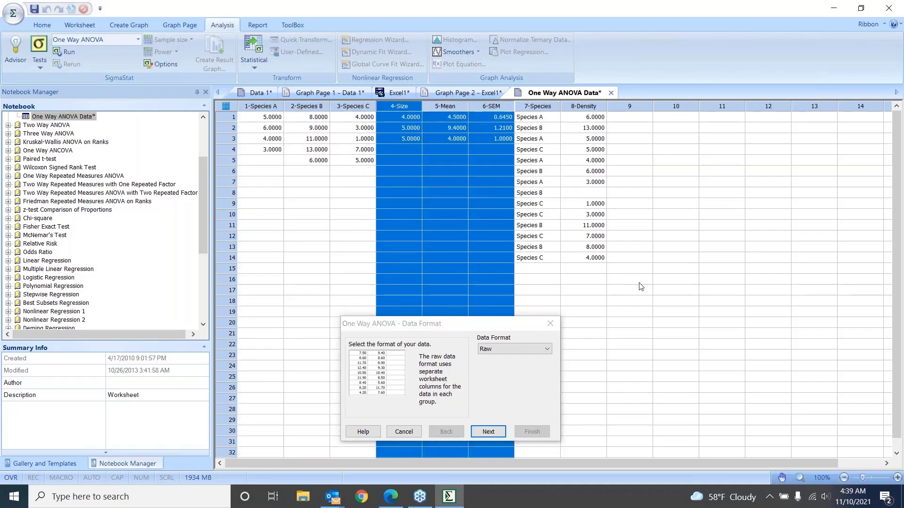
{"action": "left_click", "coordinate": [639, 282]}
{"action": "left_click_drag", "start_coordinate": [553, 105], "coordinate": [583, 106]}
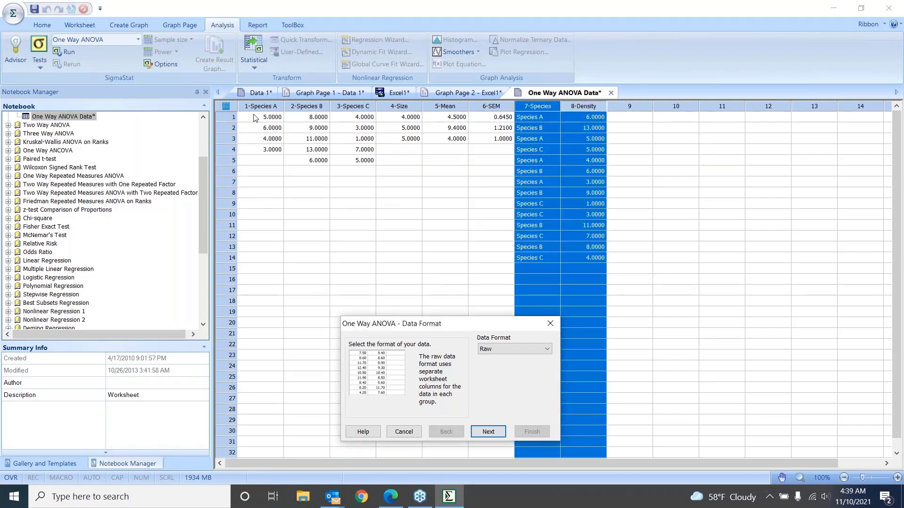
{"action": "left_click_drag", "start_coordinate": [260, 105], "coordinate": [351, 106]}
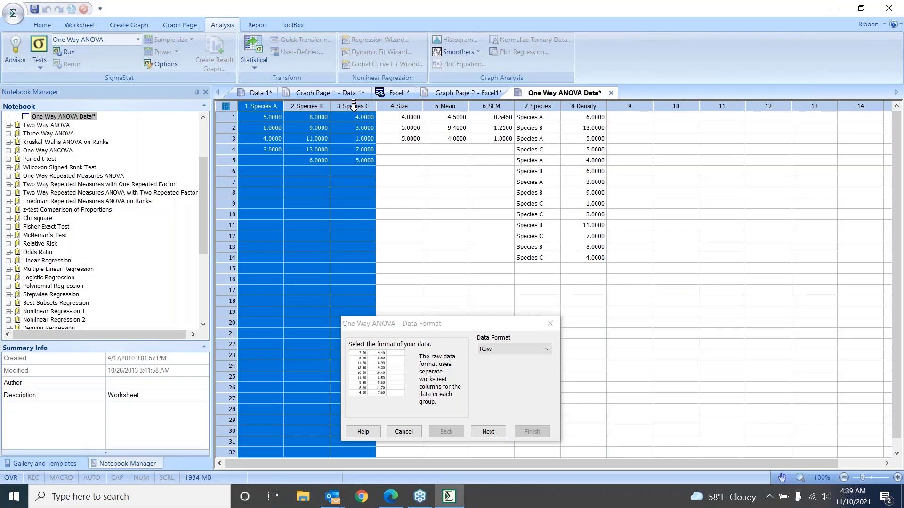
{"action": "left_click_drag", "start_coordinate": [409, 105], "coordinate": [490, 106]}
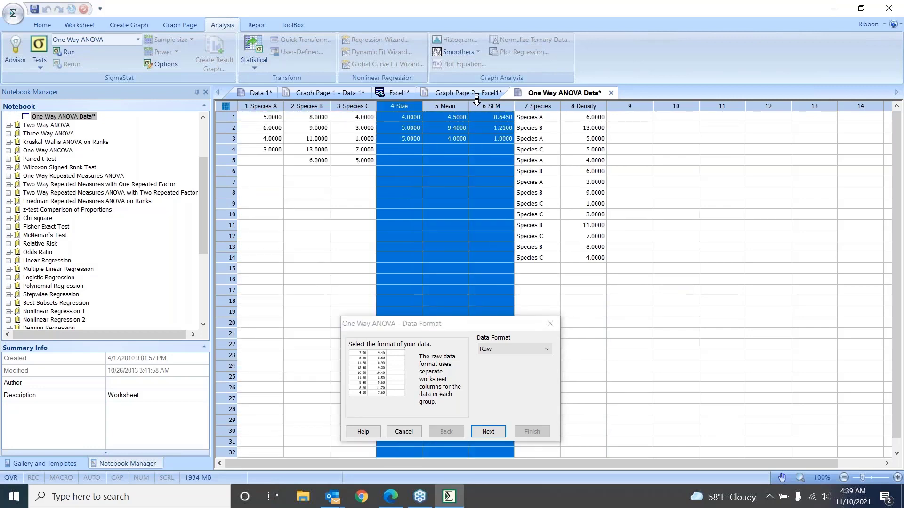
{"action": "left_click_drag", "start_coordinate": [512, 324], "coordinate": [558, 301]}
{"action": "left_click", "coordinate": [591, 326]}
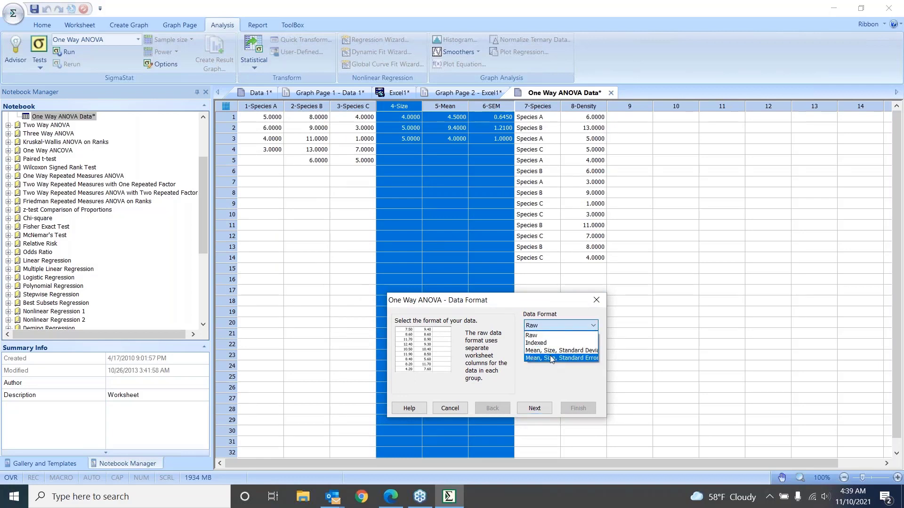
{"action": "left_click", "coordinate": [534, 337]}
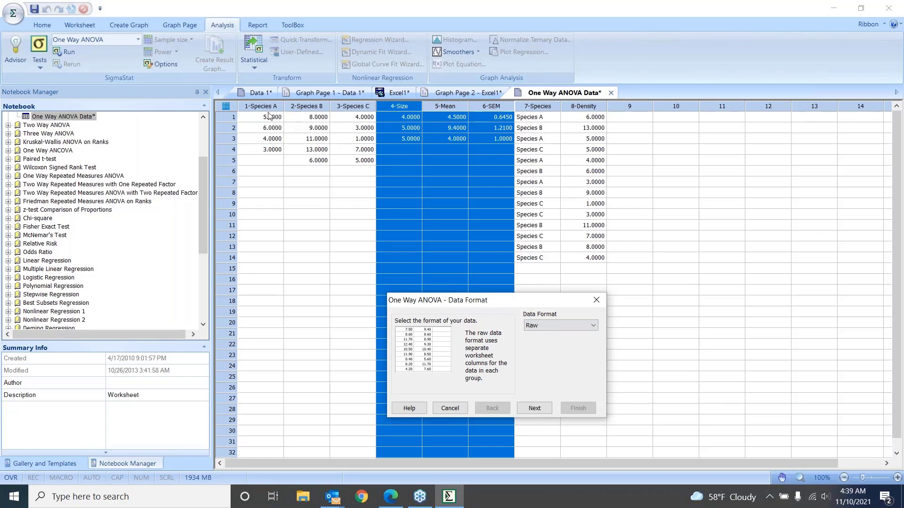
{"action": "left_click", "coordinate": [535, 407]}
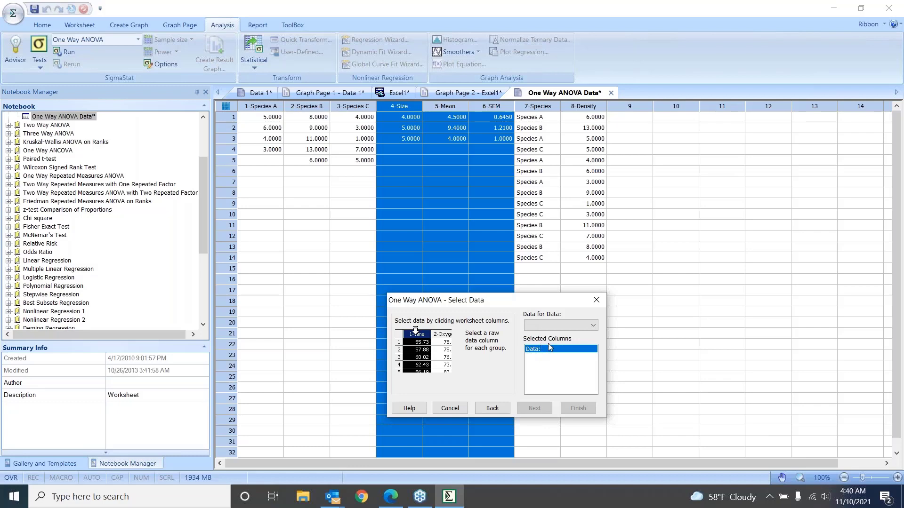
{"action": "left_click", "coordinate": [595, 326]}
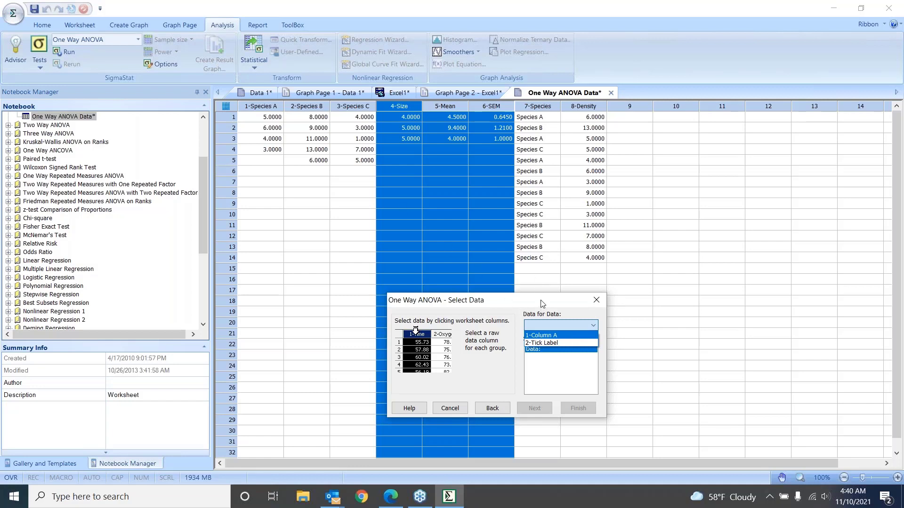
{"action": "left_click", "coordinate": [538, 288]}
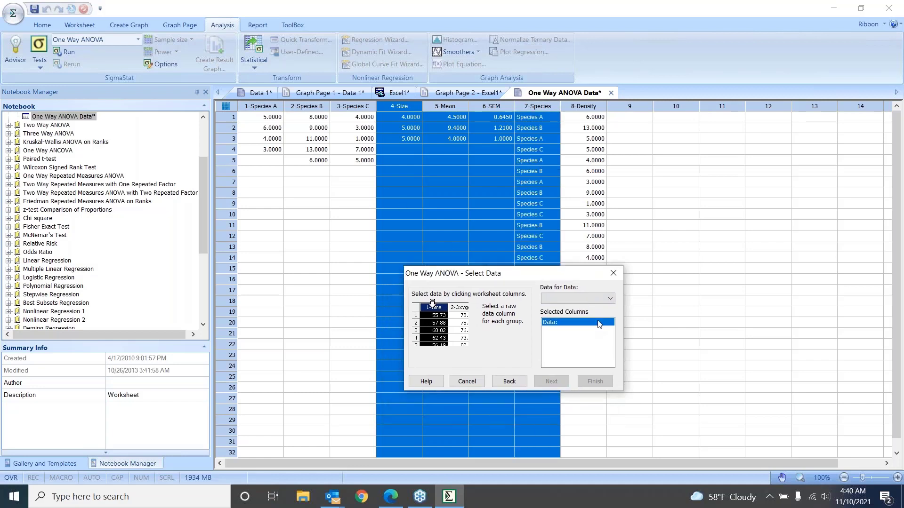
{"action": "left_click", "coordinate": [608, 303]}
{"action": "left_click", "coordinate": [610, 302]}
{"action": "left_click", "coordinate": [613, 274]}
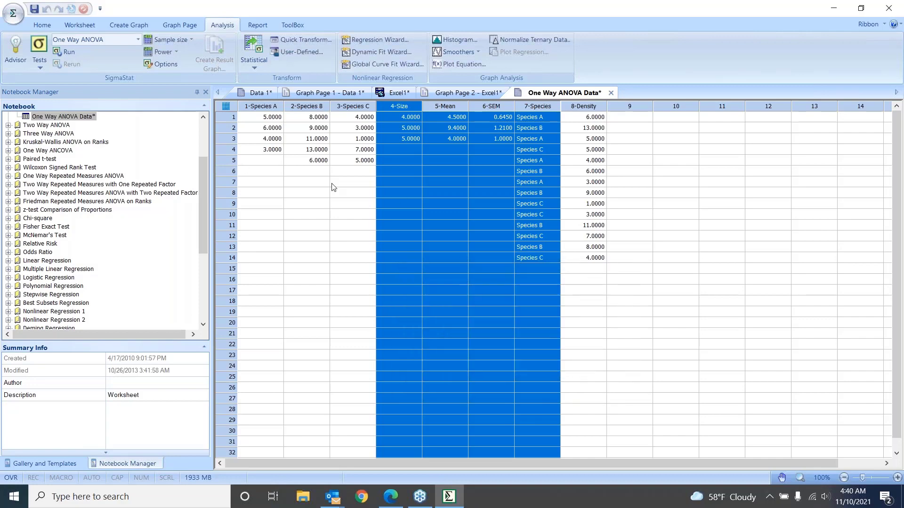
Close the Data 1 worksheet and return to the One Way ANOVA Data worksheet
{"action": "left_click", "coordinate": [261, 93]}
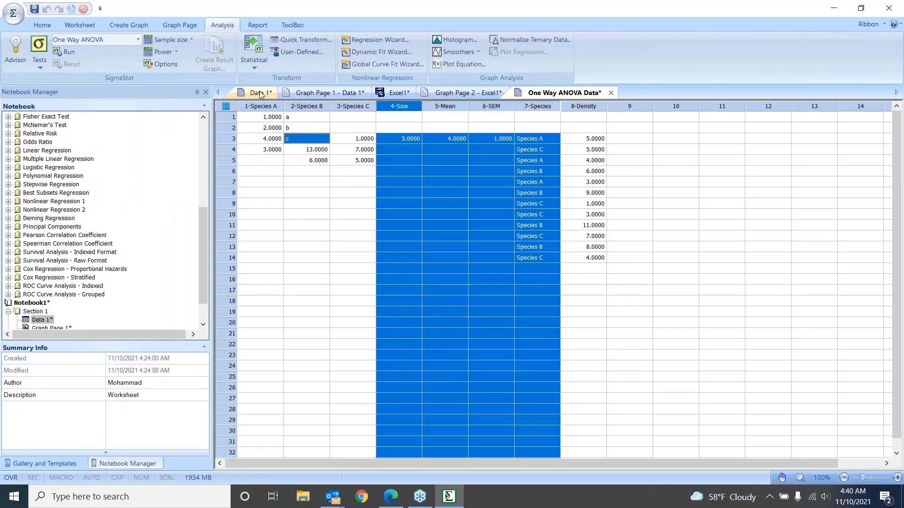
{"action": "left_click", "coordinate": [284, 94]}
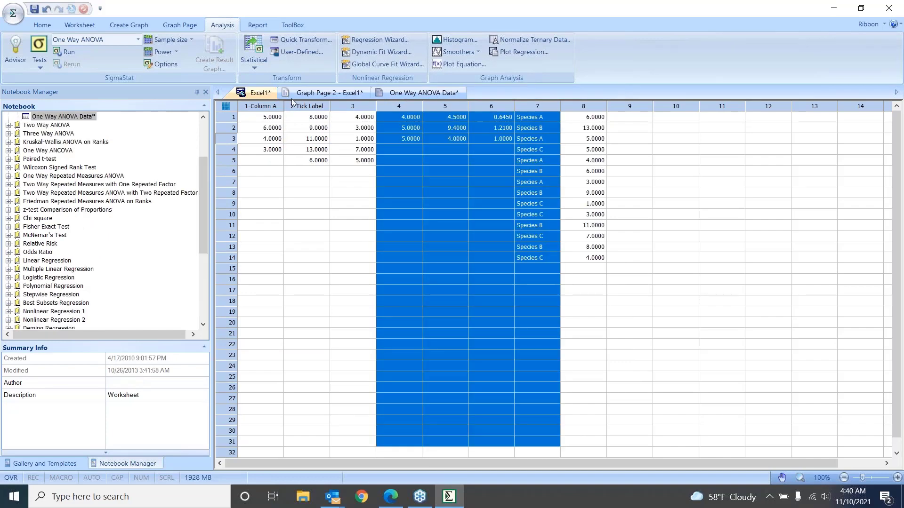
{"action": "left_click", "coordinate": [434, 194]}
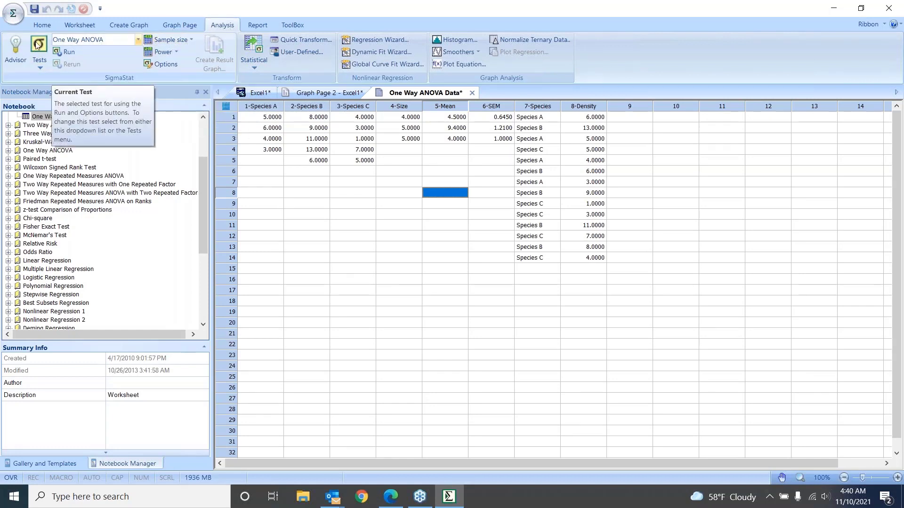
Choose One Way ANOVA as the current test, run it, and accept Raw as the data format
{"action": "left_click", "coordinate": [138, 40]}
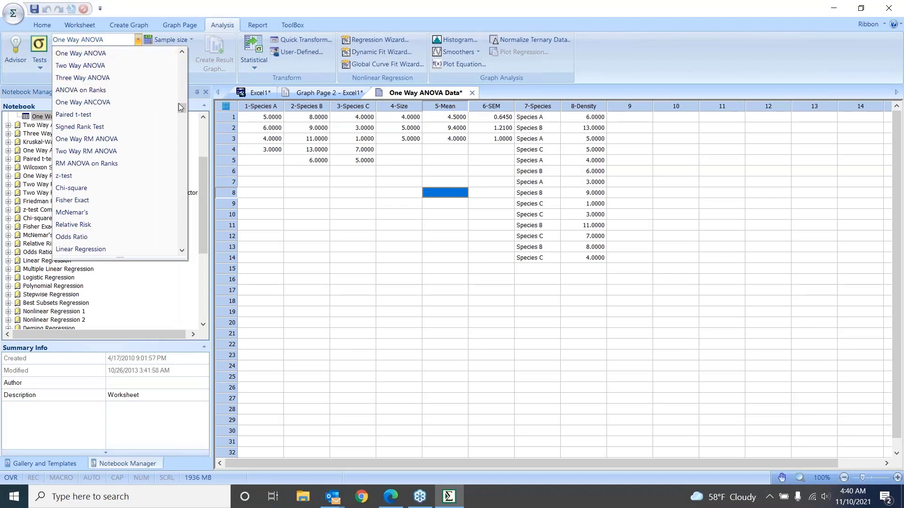
{"action": "left_click_drag", "start_coordinate": [179, 103], "coordinate": [184, 91]}
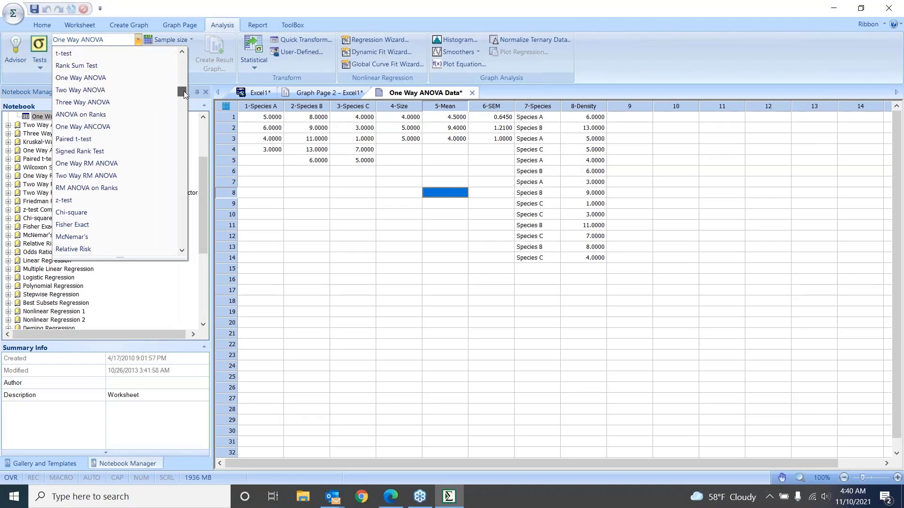
{"action": "left_click", "coordinate": [129, 79]}
{"action": "left_click", "coordinate": [65, 52]}
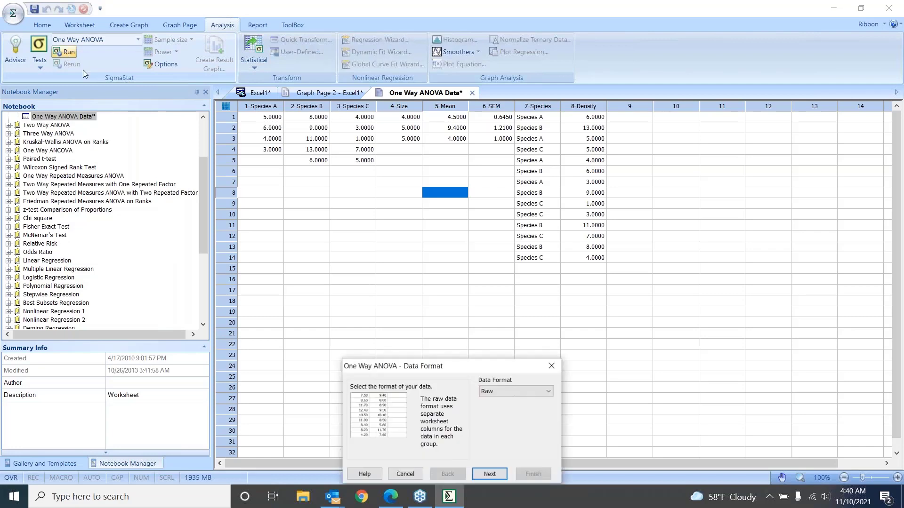
{"action": "left_click_drag", "start_coordinate": [498, 372], "coordinate": [520, 309]}
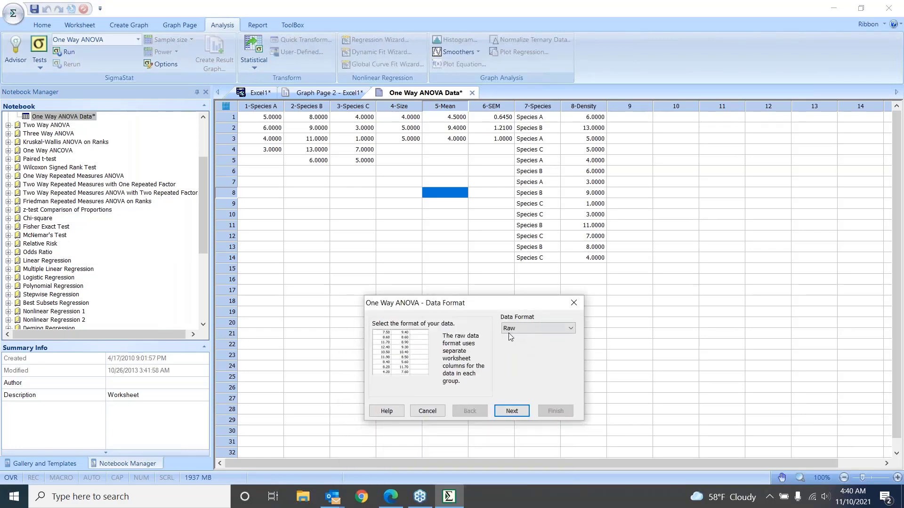
{"action": "left_click", "coordinate": [512, 411]}
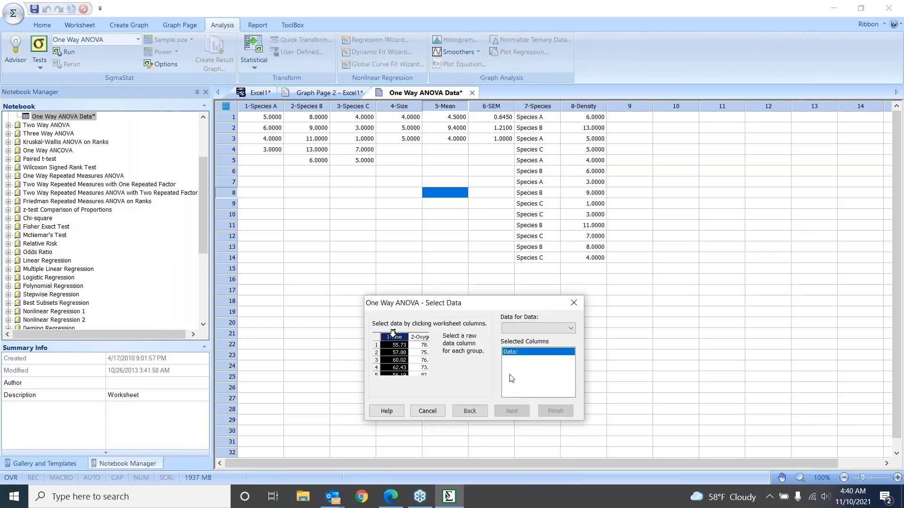
Select the Species A, Species B and Species C columns as the ANOVA data and finish the data selection
{"action": "left_click", "coordinate": [568, 329]}
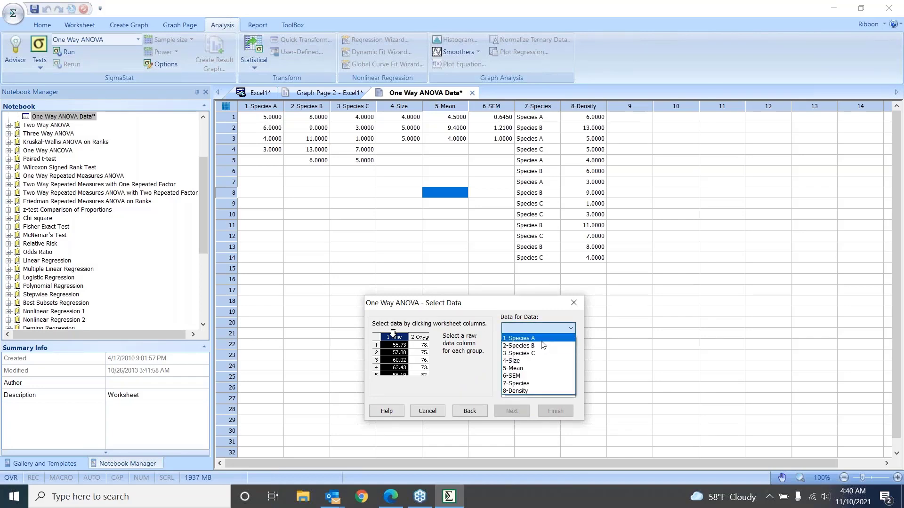
{"action": "left_click", "coordinate": [544, 311]}
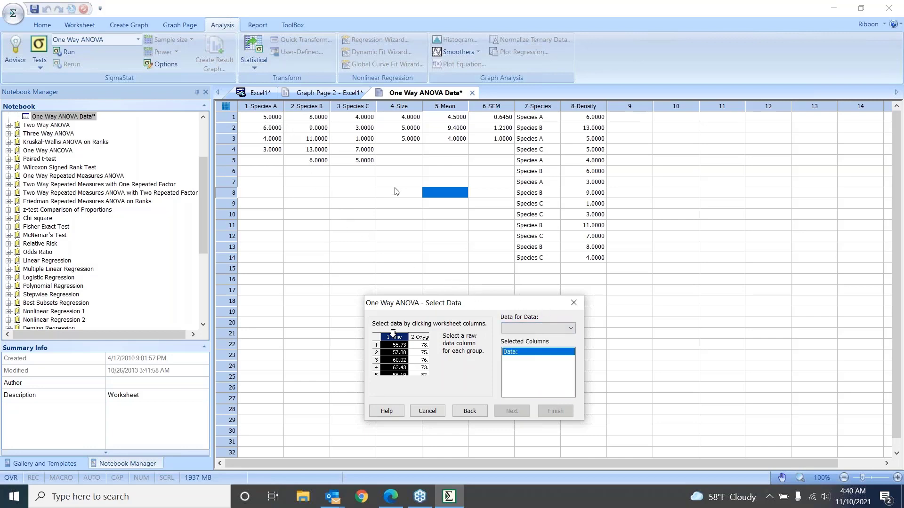
{"action": "left_click", "coordinate": [260, 99]}
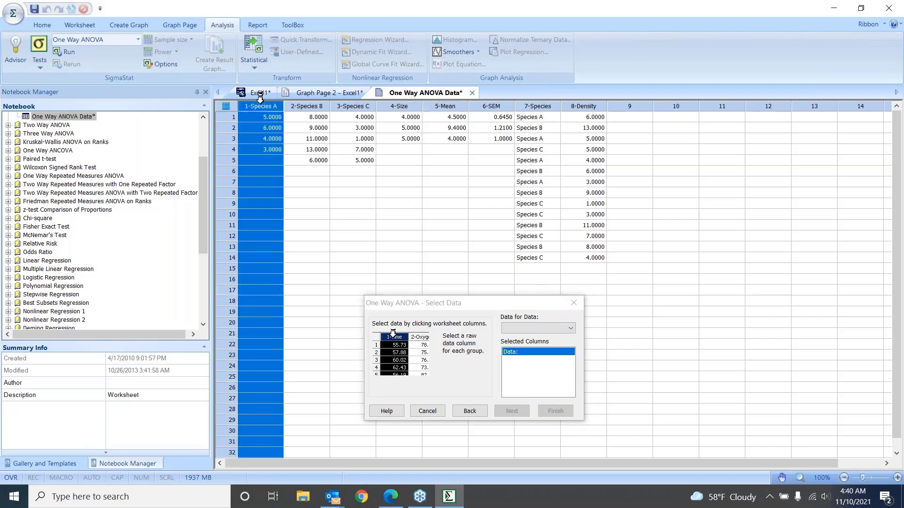
{"action": "left_click", "coordinate": [306, 100]}
{"action": "left_click", "coordinate": [353, 100]}
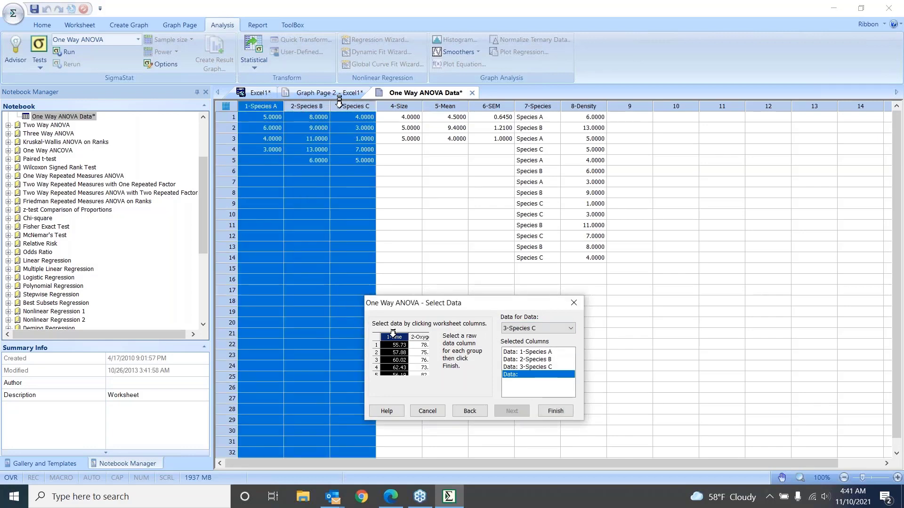
{"action": "left_click", "coordinate": [556, 411]}
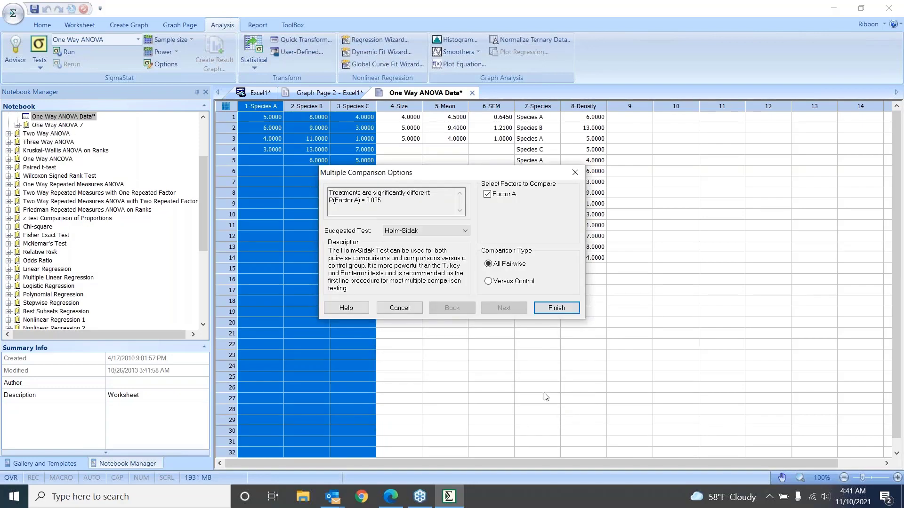
{"action": "left_click_drag", "start_coordinate": [454, 176], "coordinate": [478, 195]}
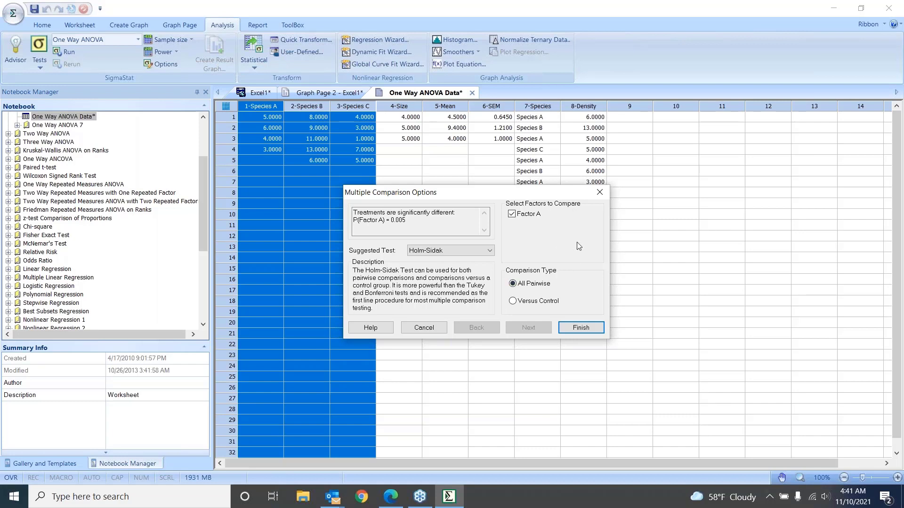
Keep Holm-Sidak as the multiple comparison test with All Pairwise comparisons and finish to generate the ANOVA report
{"action": "left_click", "coordinate": [489, 253]}
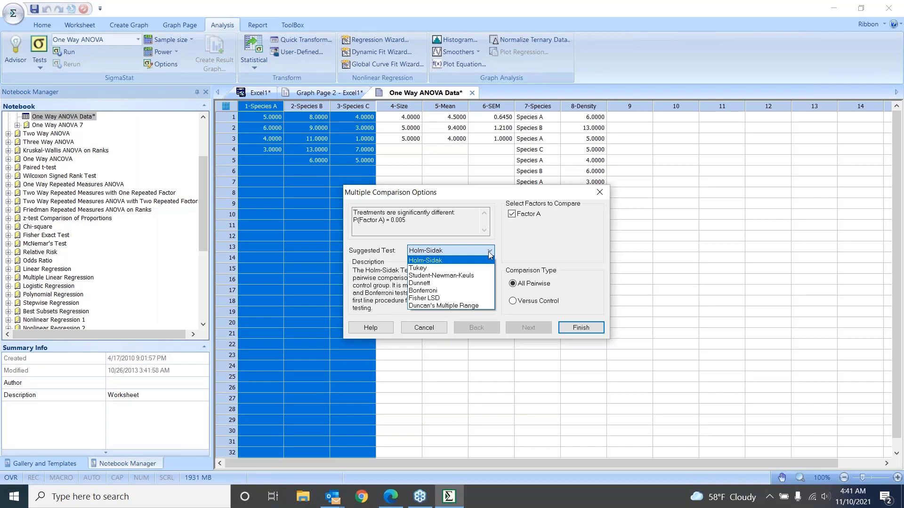
{"action": "left_click", "coordinate": [440, 261]}
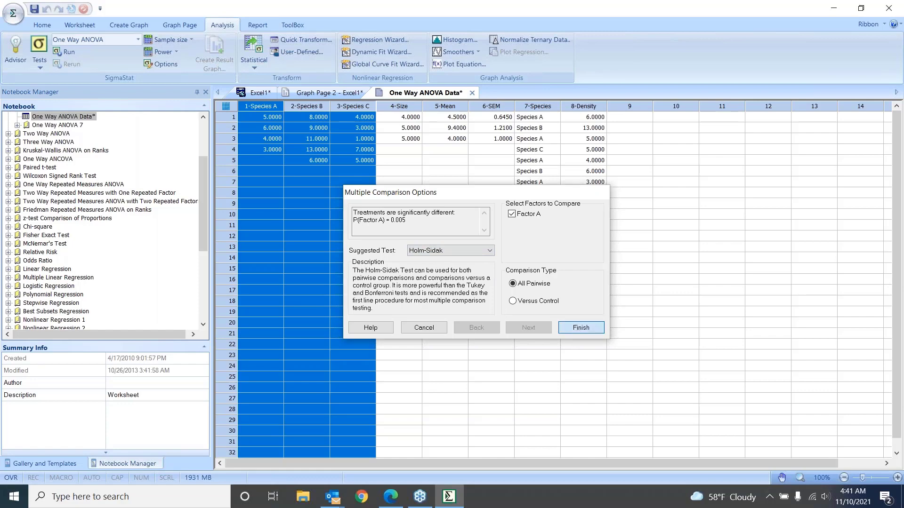
{"action": "left_click", "coordinate": [581, 328]}
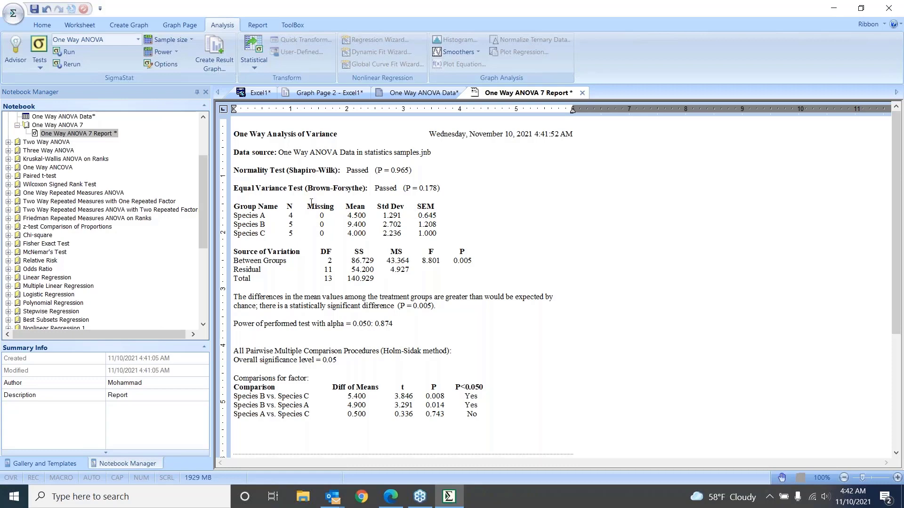
Italicize the Source of Variation table in the ANOVA report
{"action": "scroll", "coordinate": [311, 203], "scroll_direction": "down", "scroll_amount": 1}
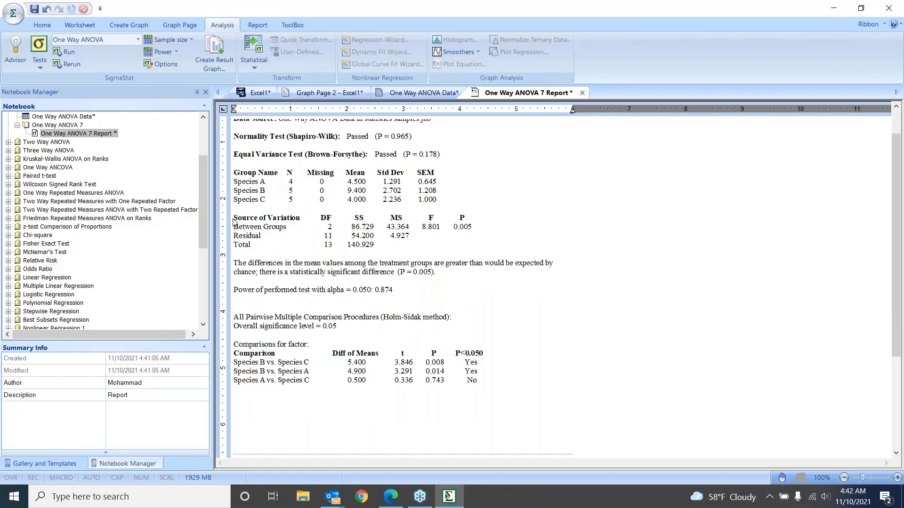
{"action": "left_click_drag", "start_coordinate": [234, 218], "coordinate": [382, 243]}
{"action": "left_click", "coordinate": [497, 218]}
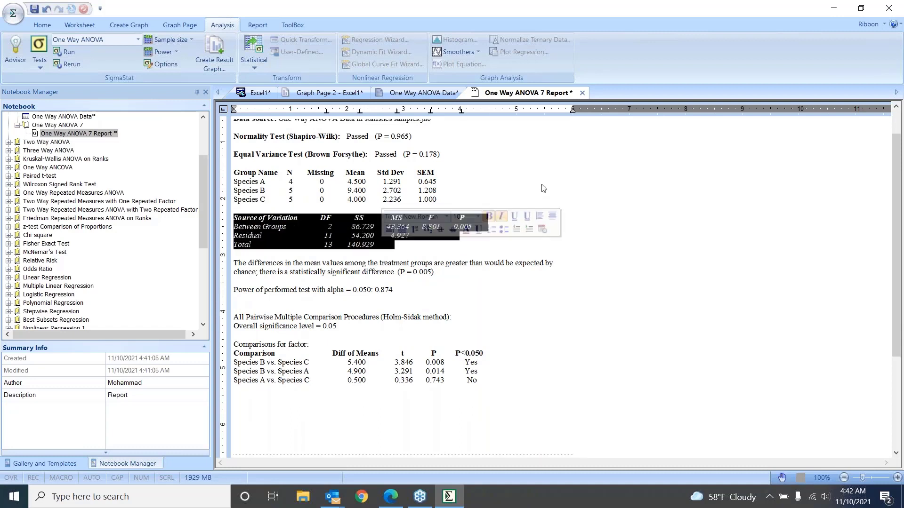
{"action": "left_click", "coordinate": [539, 187]}
Highlight the Between Groups P value and undo the italic formatting of the Source of Variation table
{"action": "left_click_drag", "start_coordinate": [452, 227], "coordinate": [473, 228]}
{"action": "left_click", "coordinate": [464, 236]}
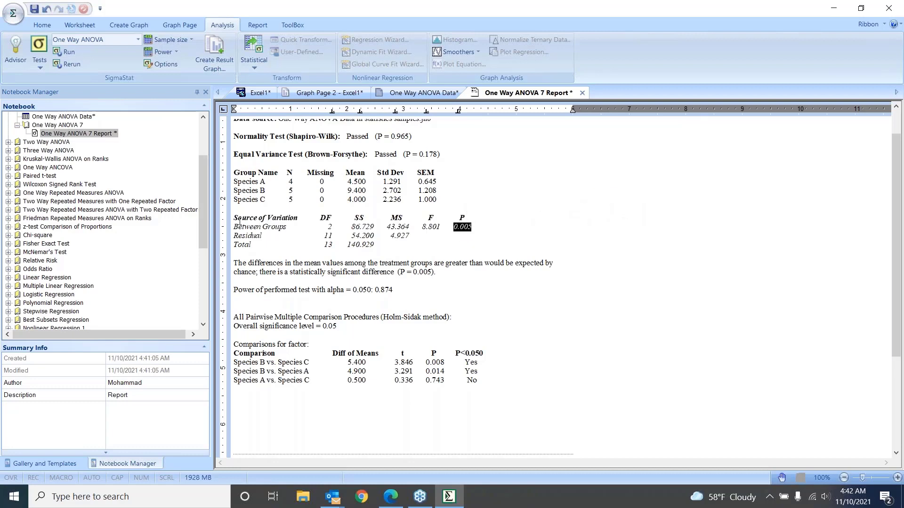
{"action": "left_click", "coordinate": [46, 9]}
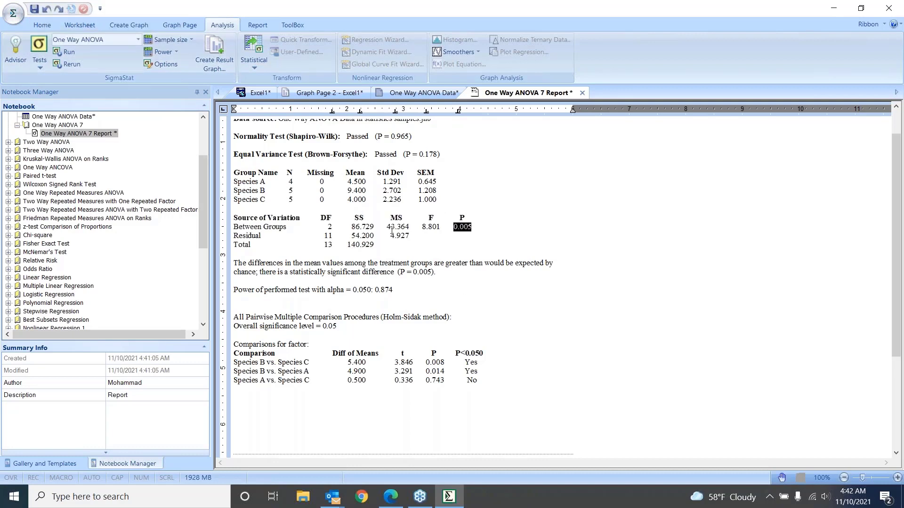
{"action": "left_click", "coordinate": [238, 209]}
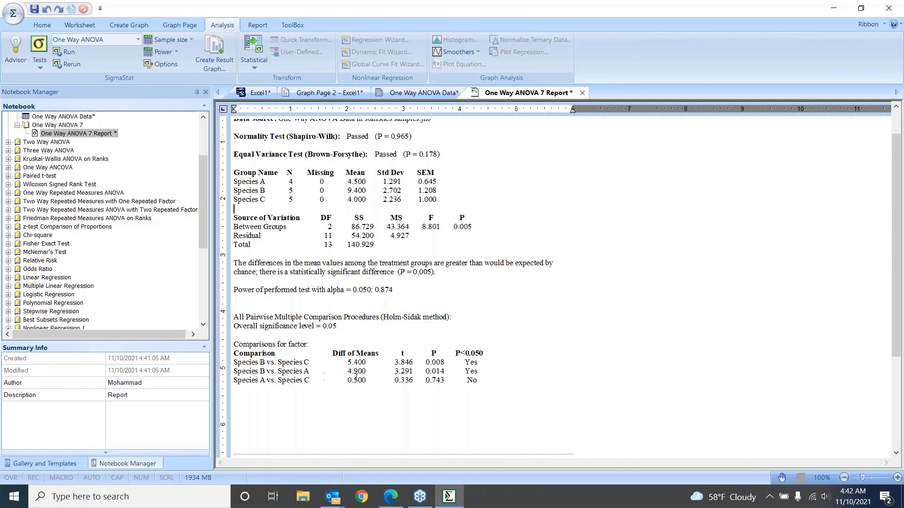
Examine the report's pairwise comparison results and the paragraph interpreting the differences in mean values
{"action": "left_click_drag", "start_coordinate": [425, 372], "coordinate": [473, 373]}
{"action": "left_click", "coordinate": [471, 373]}
{"action": "left_click_drag", "start_coordinate": [234, 264], "coordinate": [440, 276]}
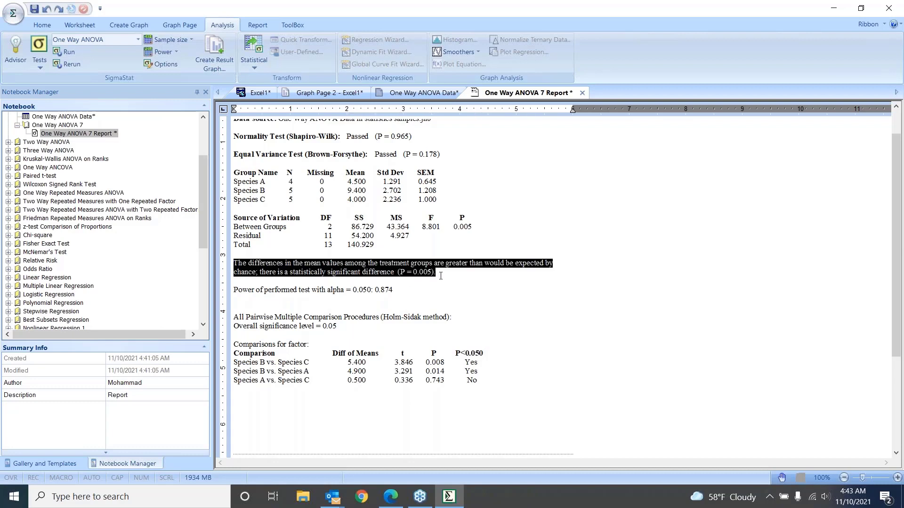
{"action": "left_click", "coordinate": [351, 304]}
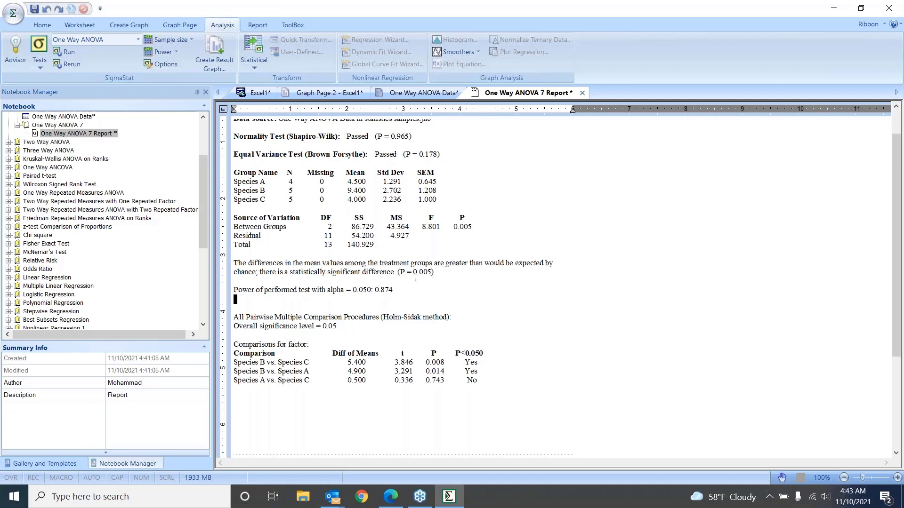
{"action": "left_click", "coordinate": [502, 312]}
{"action": "scroll", "coordinate": [525, 407], "scroll_direction": "up", "scroll_amount": 2}
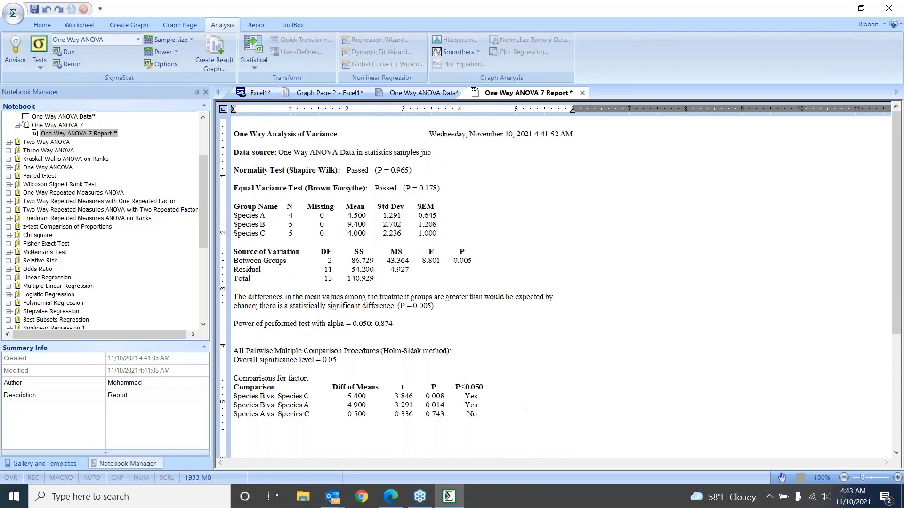
{"action": "scroll", "coordinate": [526, 403], "scroll_direction": "down", "scroll_amount": 2}
{"action": "scroll", "coordinate": [527, 402], "scroll_direction": "up", "scroll_amount": 2}
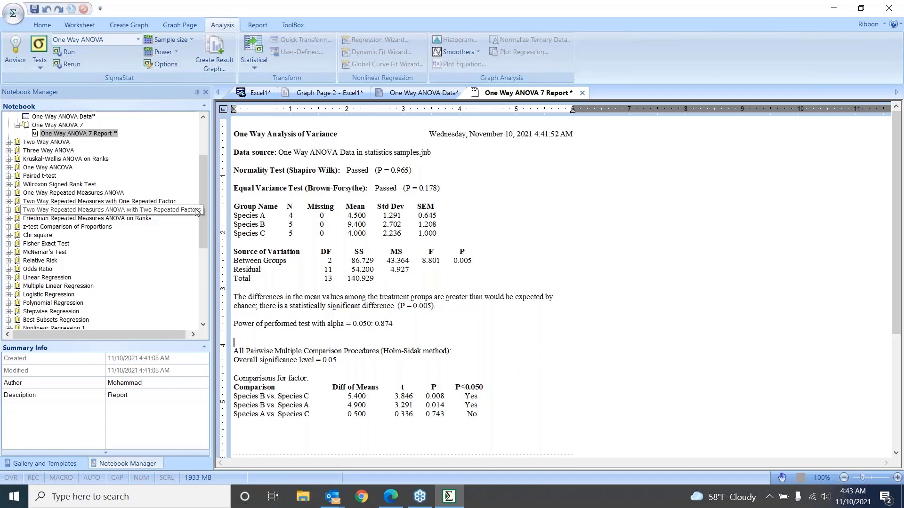
View the One Way ANOVA Data worksheet from the notebook, return to the One Way ANOVA 7 Report and review its contents
{"action": "left_click_drag", "start_coordinate": [203, 212], "coordinate": [203, 186]}
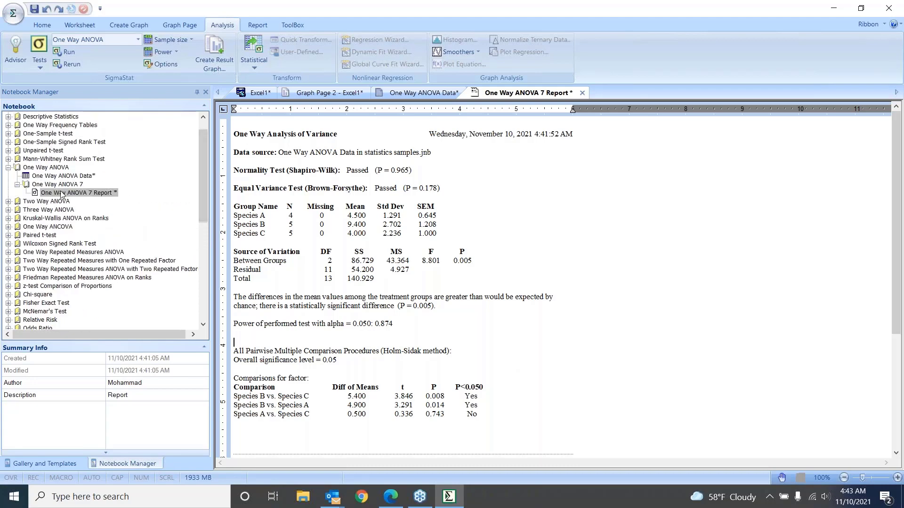
{"action": "double_click", "coordinate": [56, 178]}
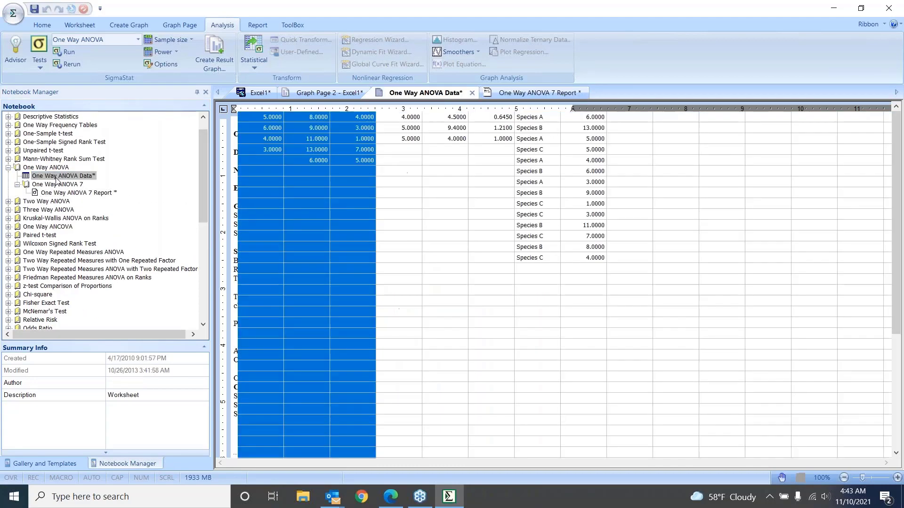
{"action": "left_click", "coordinate": [59, 185]}
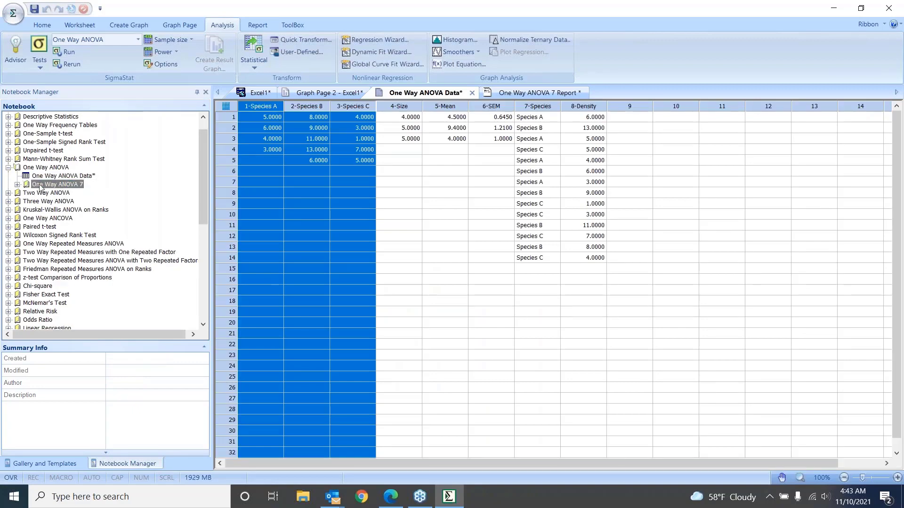
{"action": "double_click", "coordinate": [47, 193]}
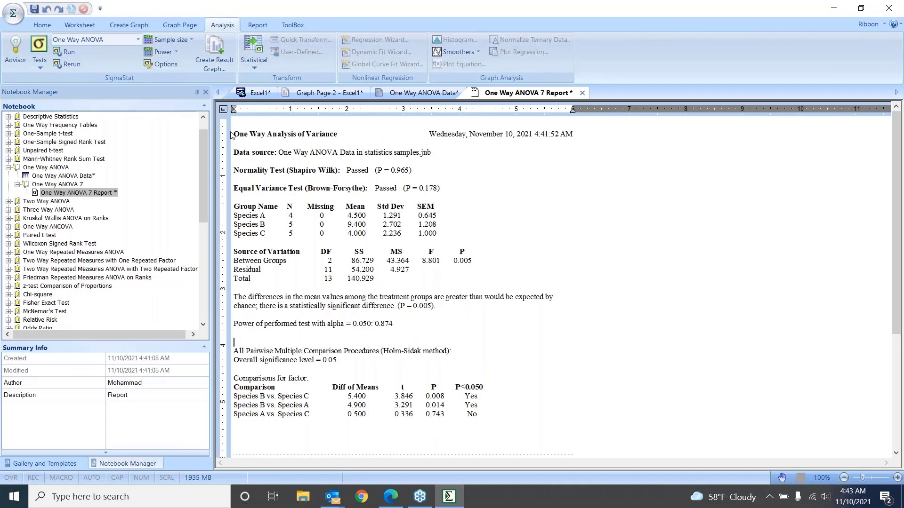
{"action": "left_click_drag", "start_coordinate": [234, 135], "coordinate": [452, 297]}
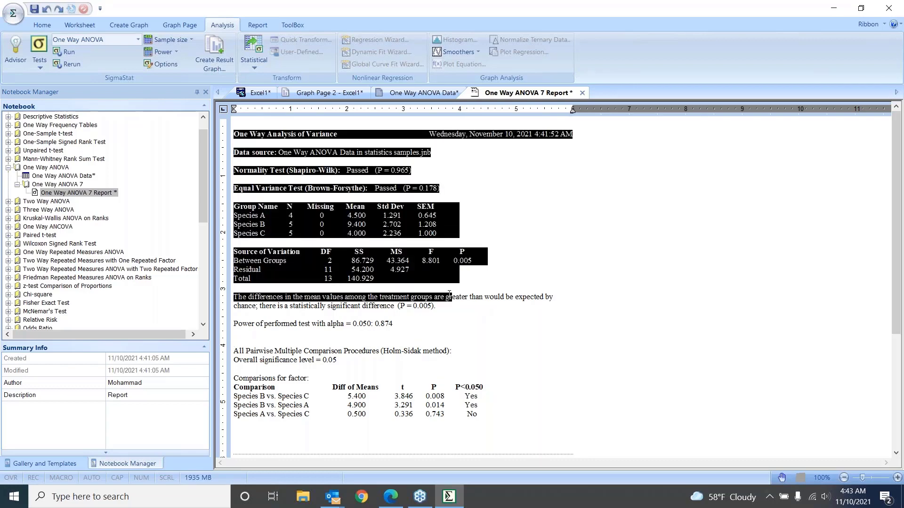
{"action": "left_click", "coordinate": [626, 353]}
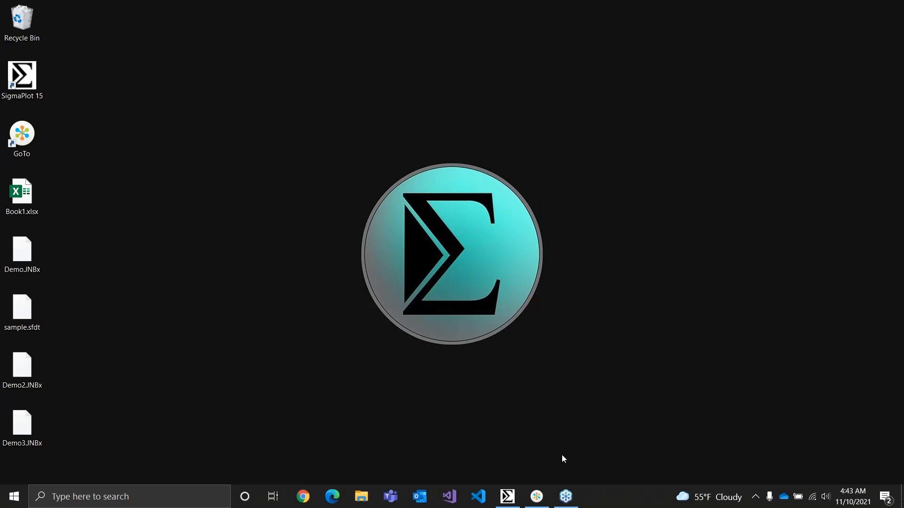
Switch to SigmaPlot ng and look through its Home, Worksheet, Create Graph and Graph Page commands
{"action": "left_click", "coordinate": [511, 498]}
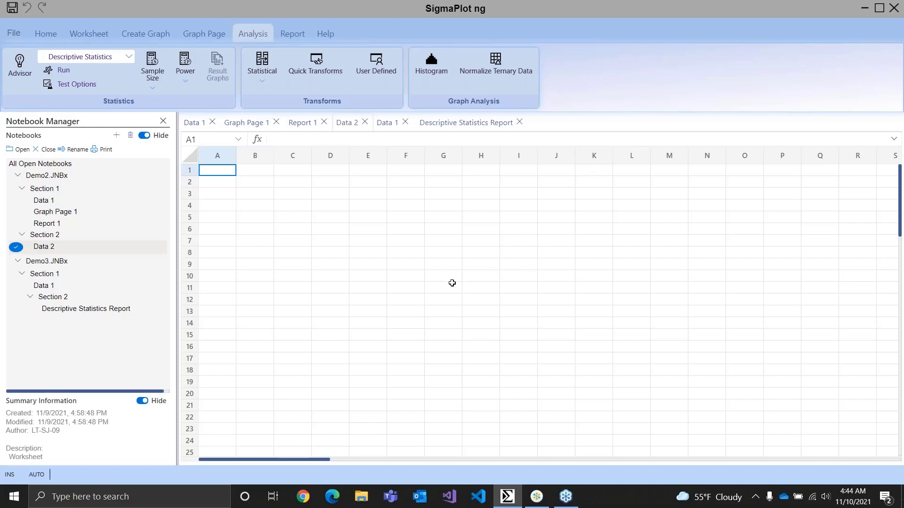
{"action": "left_click", "coordinate": [45, 36]}
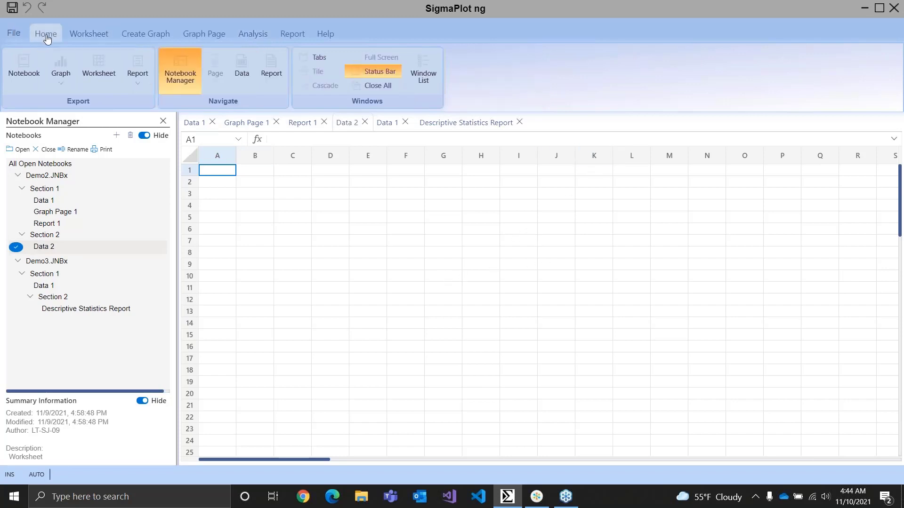
{"action": "left_click", "coordinate": [90, 33]}
{"action": "left_click", "coordinate": [146, 34]}
{"action": "left_click", "coordinate": [207, 36]}
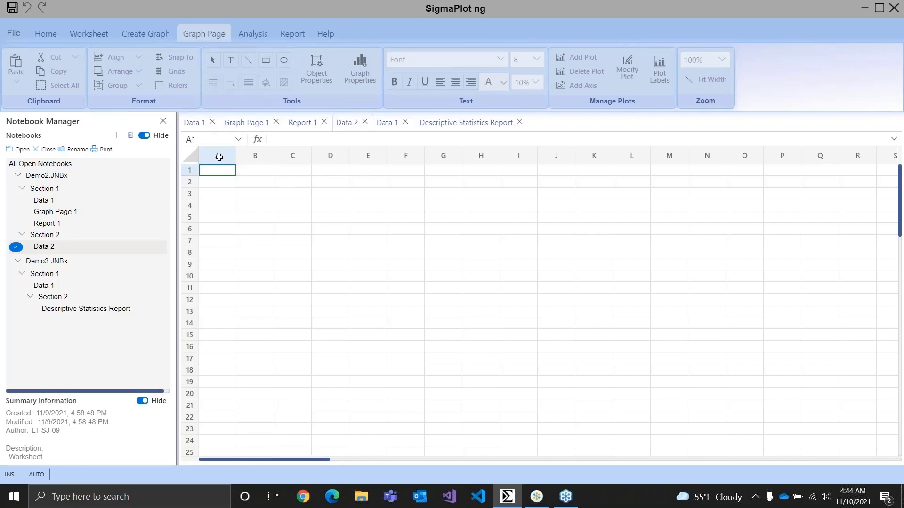
Apply all borders to cell G2 in the Data 2 worksheet
{"action": "left_click", "coordinate": [92, 34]}
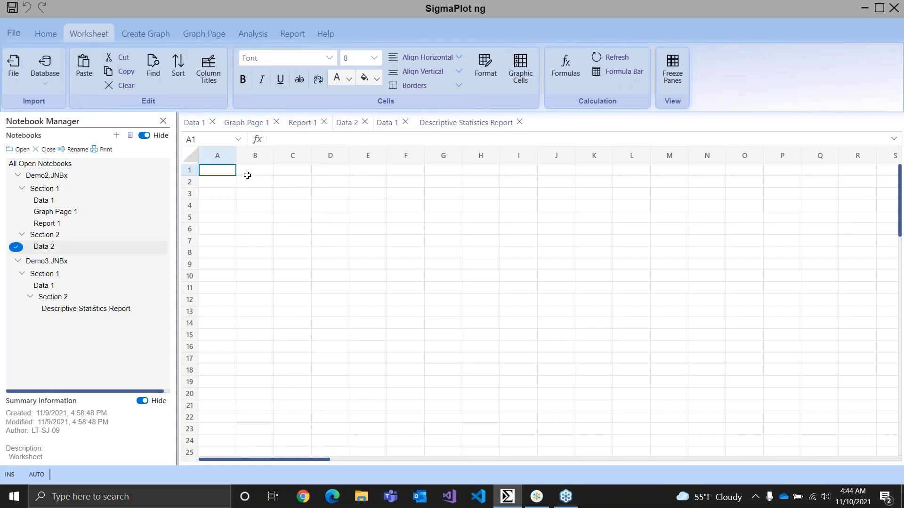
{"action": "left_click_drag", "start_coordinate": [248, 172], "coordinate": [348, 245]}
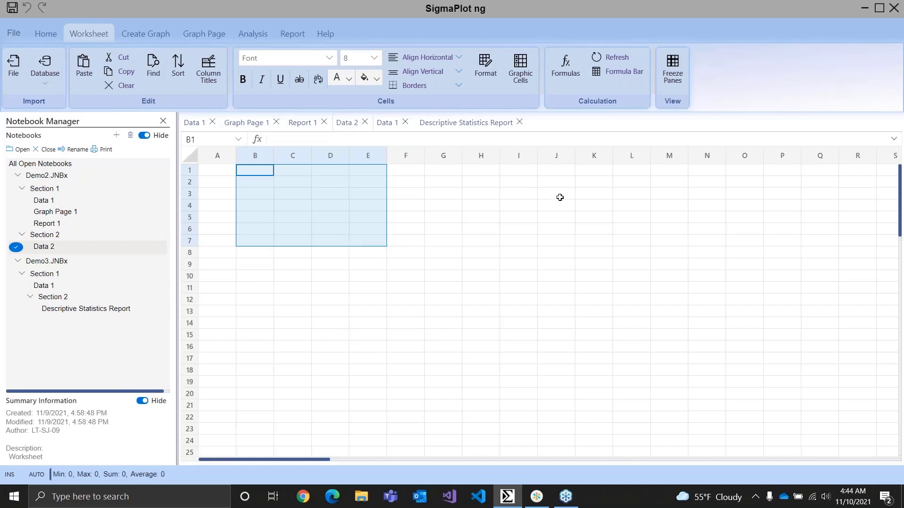
{"action": "left_click", "coordinate": [442, 185]}
{"action": "left_click", "coordinate": [417, 85]}
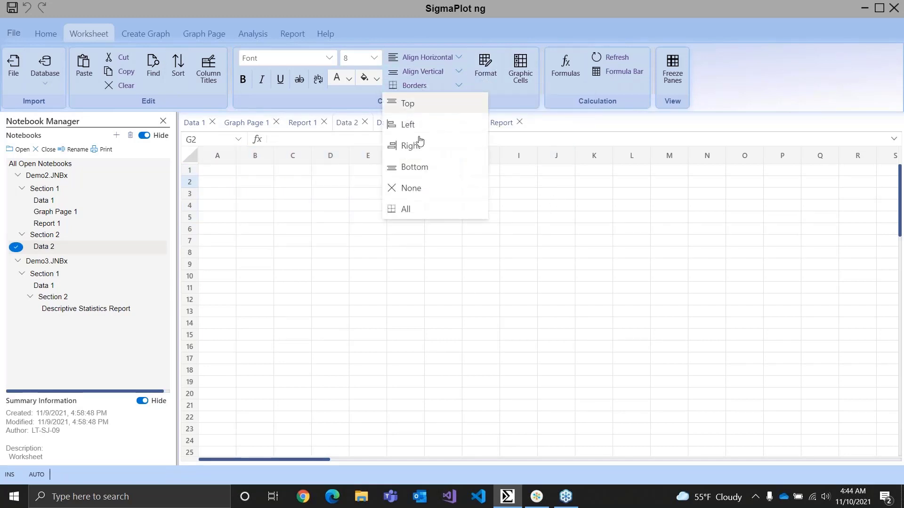
{"action": "left_click", "coordinate": [420, 210]}
Fill cell G3 with the purple background color
{"action": "left_click", "coordinate": [447, 200]}
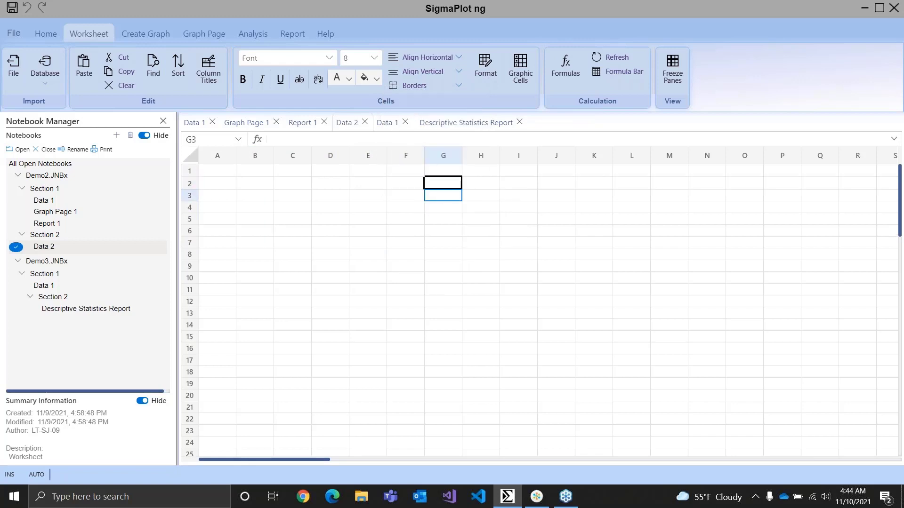
{"action": "left_click", "coordinate": [350, 81]}
{"action": "left_click", "coordinate": [376, 79]}
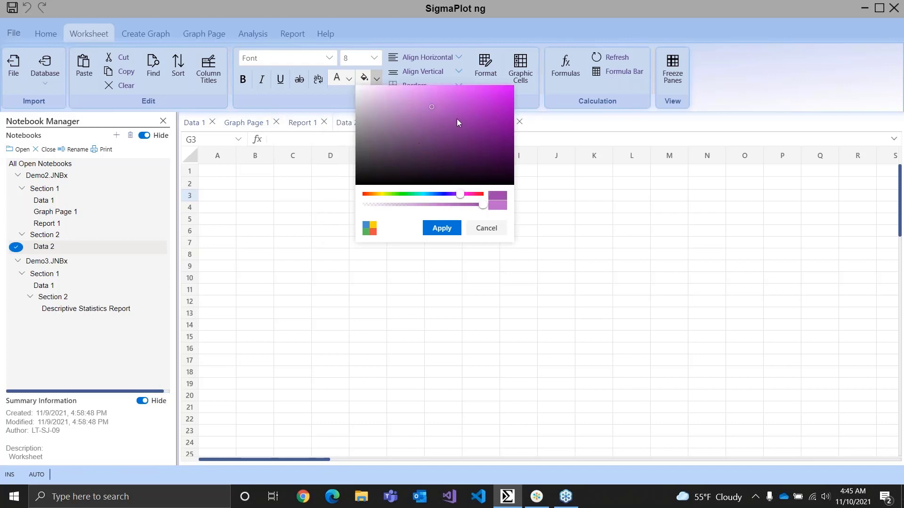
{"action": "left_click", "coordinate": [442, 228]}
{"action": "left_click", "coordinate": [481, 220]}
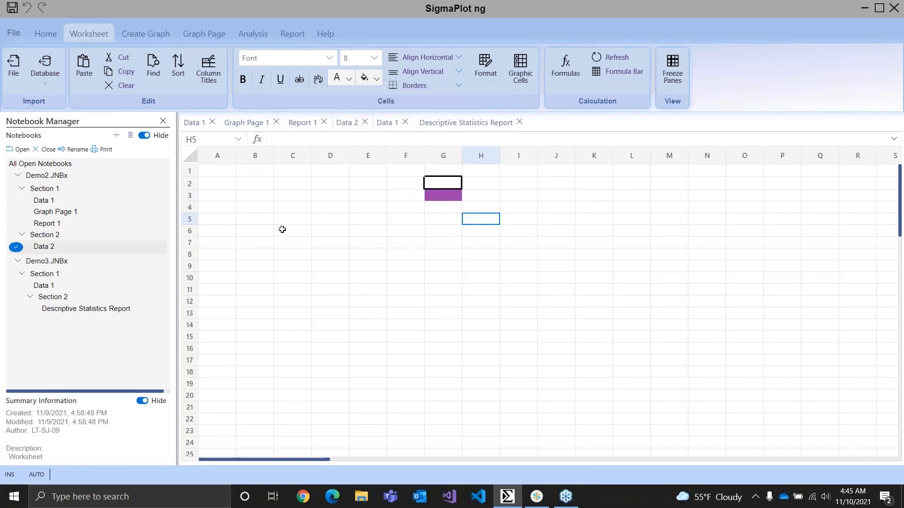
Insert the RANDBETWEEN function in cell A1 with the limits 1 and 100, and reselect the cell
{"action": "left_click", "coordinate": [221, 170]}
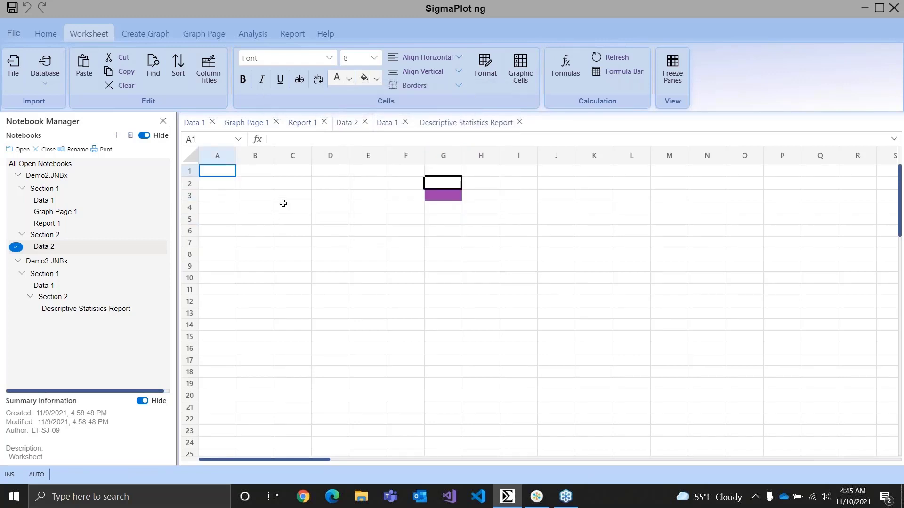
{"action": "left_click", "coordinate": [259, 140]}
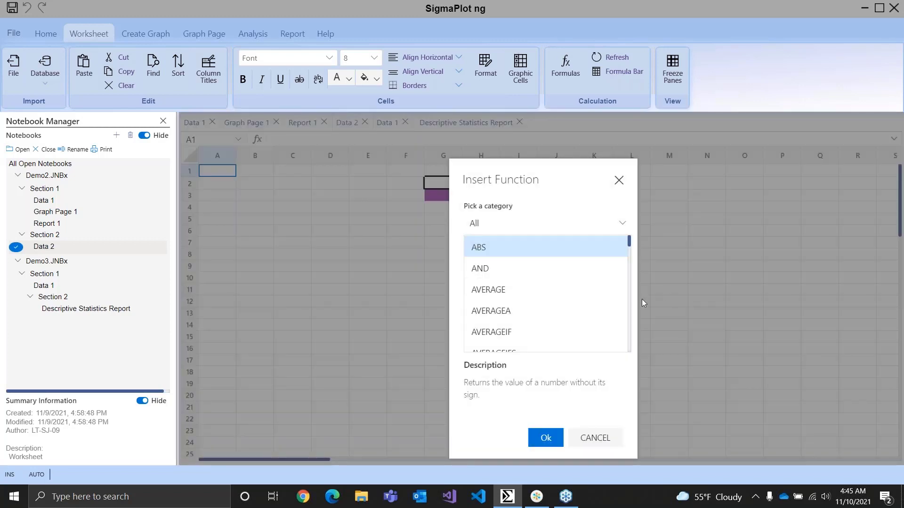
{"action": "scroll", "coordinate": [569, 299], "scroll_direction": "down", "scroll_amount": 6}
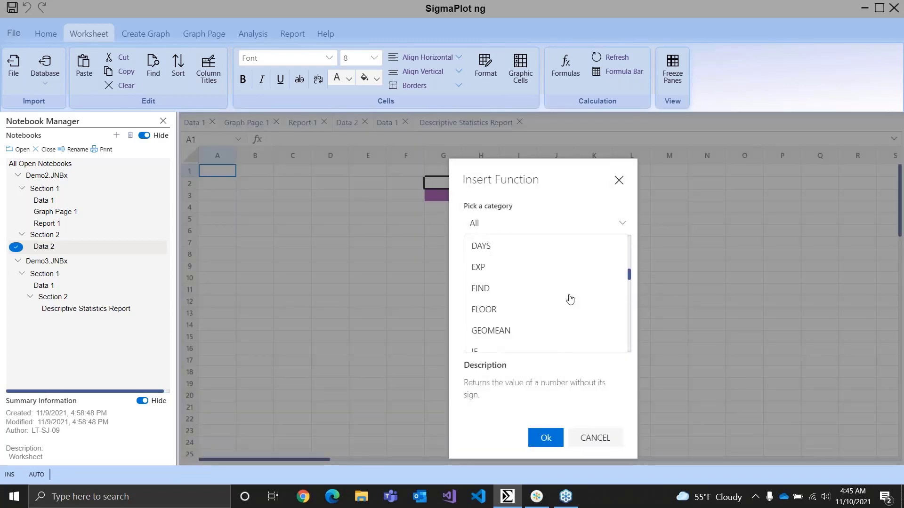
{"action": "scroll", "coordinate": [570, 299], "scroll_direction": "down", "scroll_amount": 6}
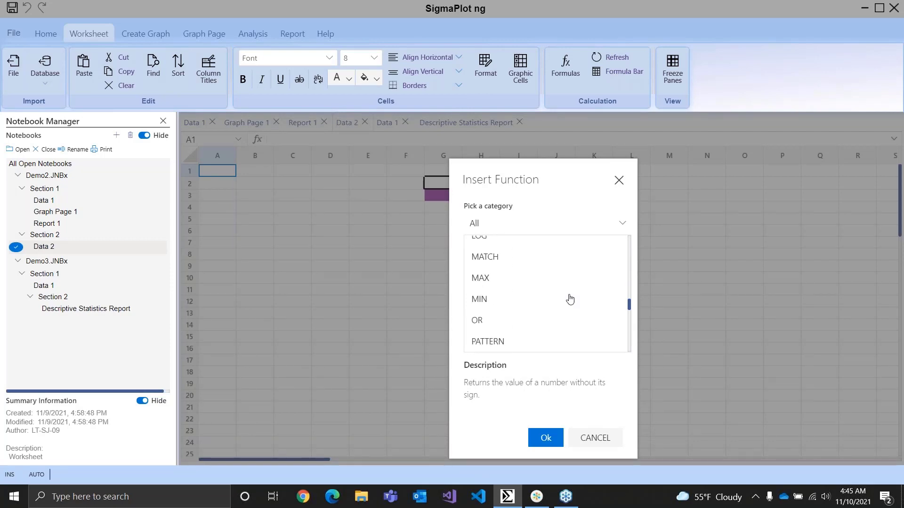
{"action": "scroll", "coordinate": [569, 299], "scroll_direction": "down", "scroll_amount": 6}
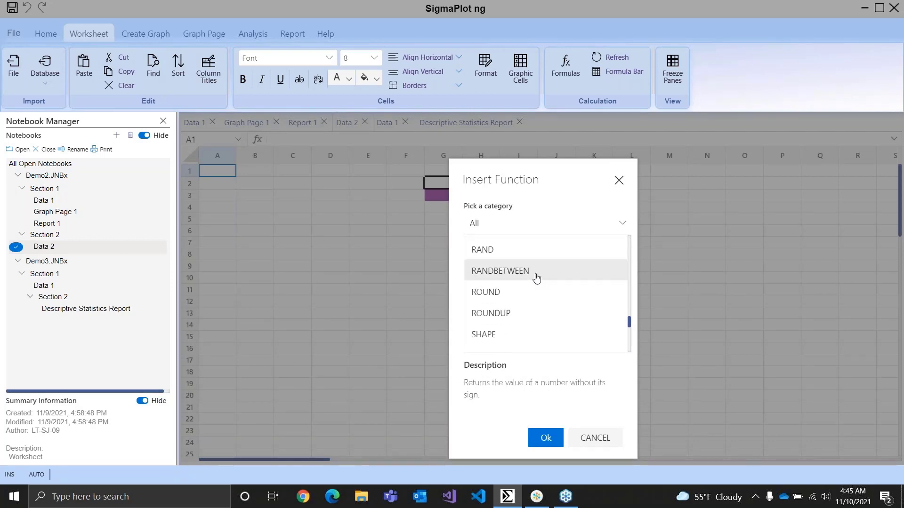
{"action": "left_click", "coordinate": [537, 278]}
{"action": "left_click", "coordinate": [551, 438]}
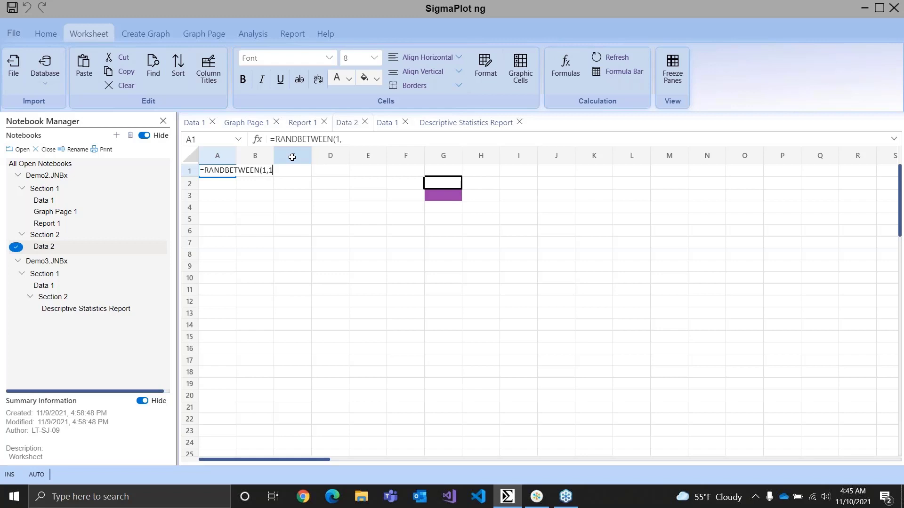
{"action": "type", "text": "1,100)"}
{"action": "key", "text": "Return"}
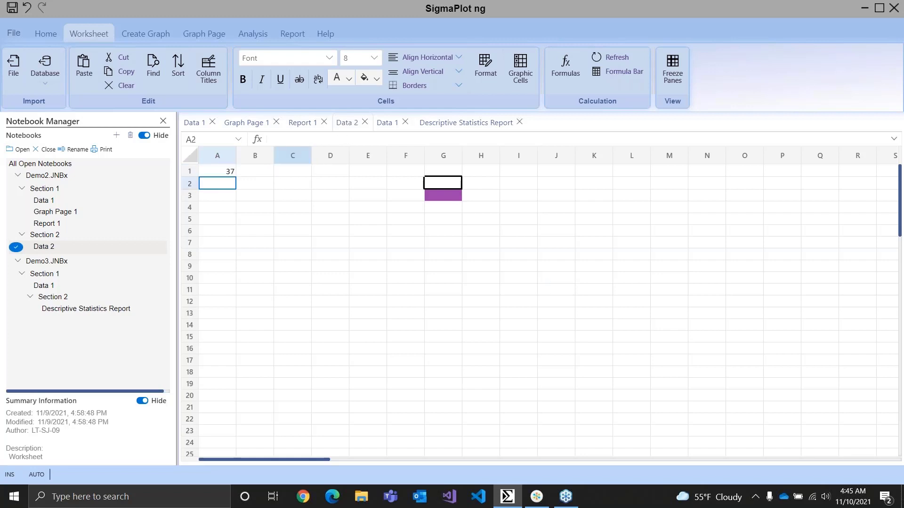
{"action": "left_click", "coordinate": [214, 170]}
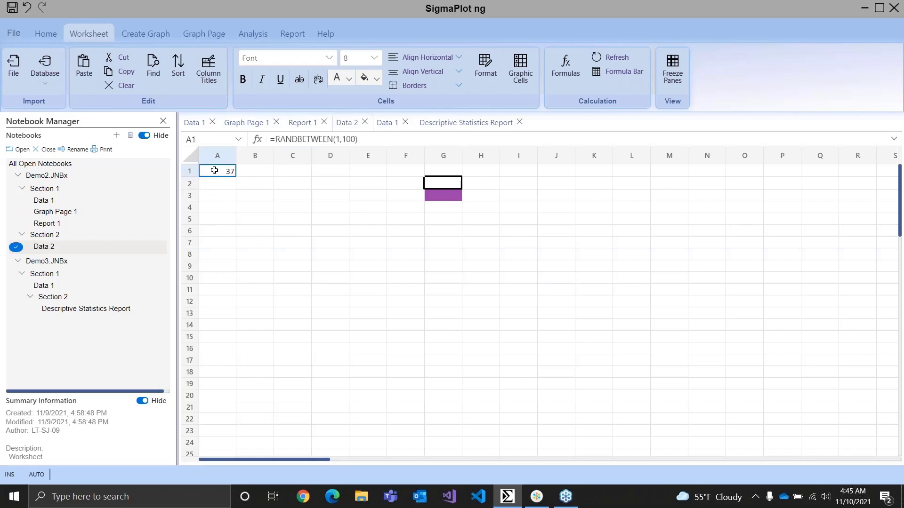
Paste the RANDBETWEEN formula from cell A1 into cells A2 through A16
{"action": "left_click_drag", "start_coordinate": [217, 182], "coordinate": [227, 345]}
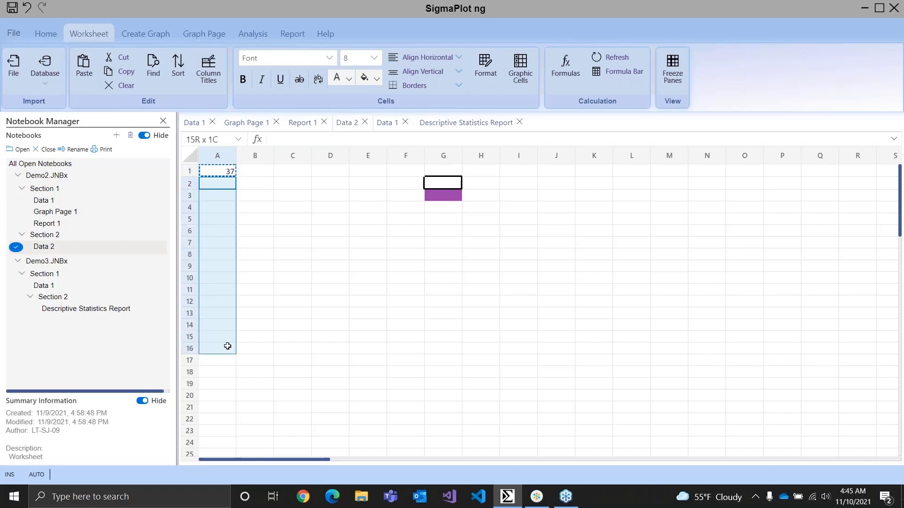
{"action": "key", "text": "ctrl+v"}
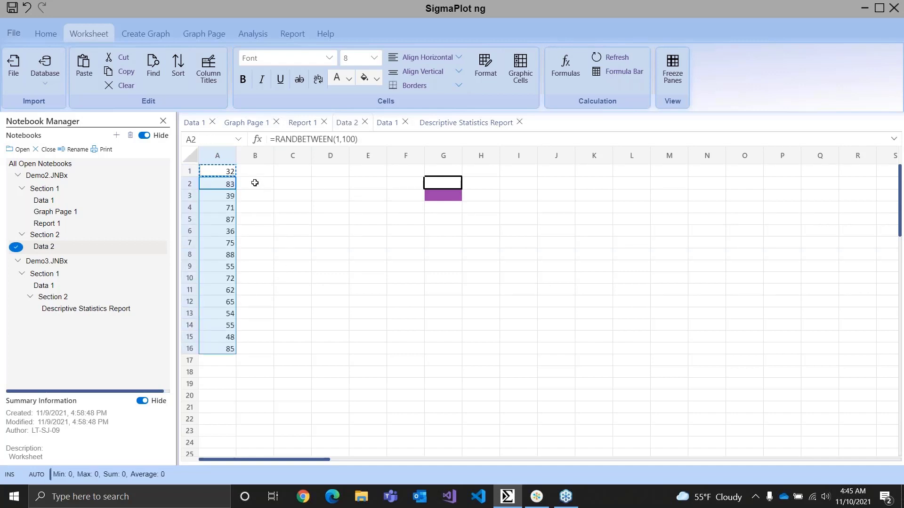
{"action": "left_click", "coordinate": [225, 360]}
{"action": "left_click", "coordinate": [226, 348]}
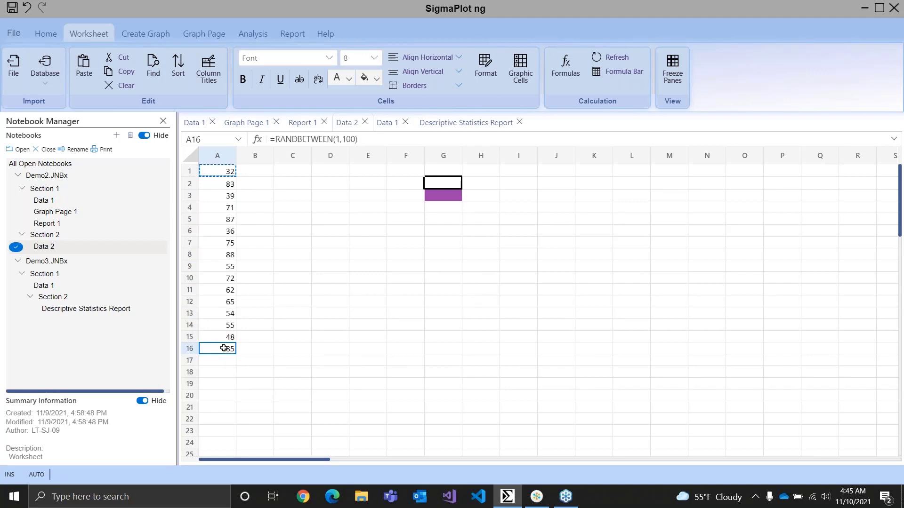
Copy the formulas in A1 through A16 into columns B and C, starting at row 1
{"action": "left_click_drag", "start_coordinate": [216, 174], "coordinate": [225, 344]}
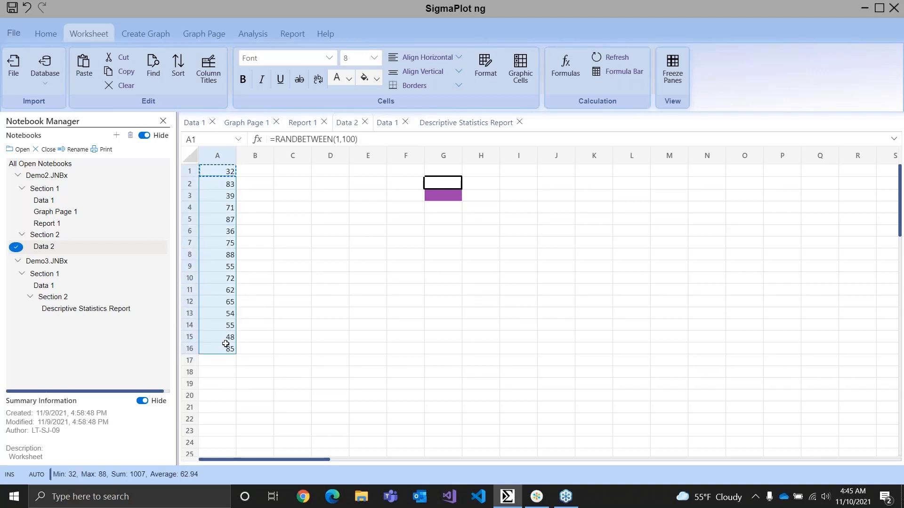
{"action": "key", "text": "ctrl+c"}
{"action": "left_click", "coordinate": [257, 175]}
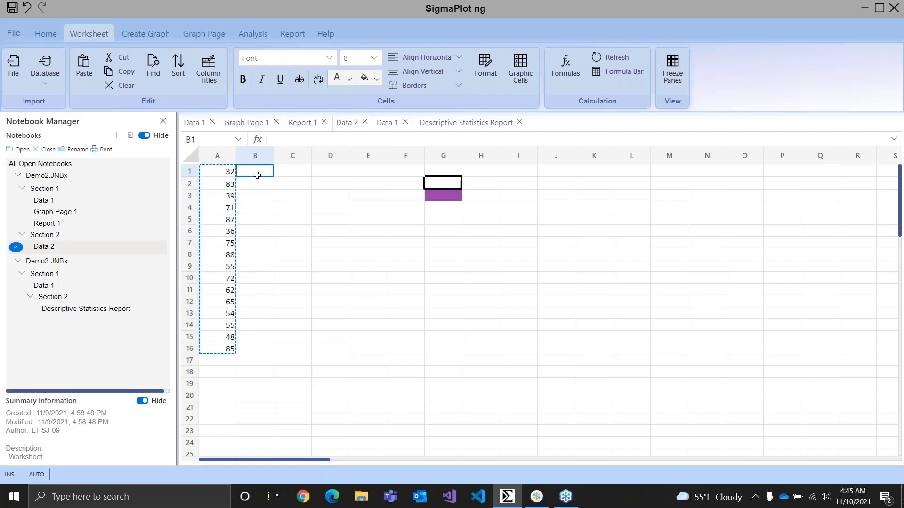
{"action": "key", "text": "ctrl+v"}
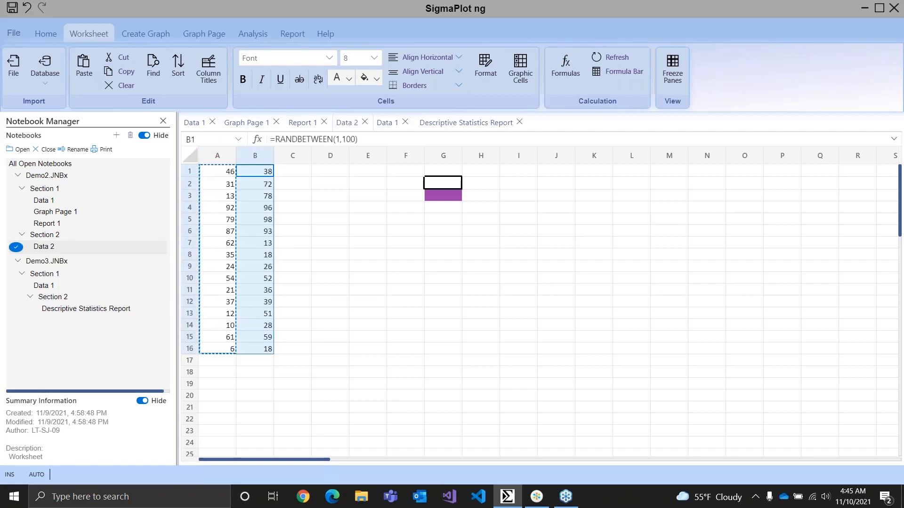
{"action": "left_click", "coordinate": [293, 172]}
{"action": "key", "text": "ctrl+v"}
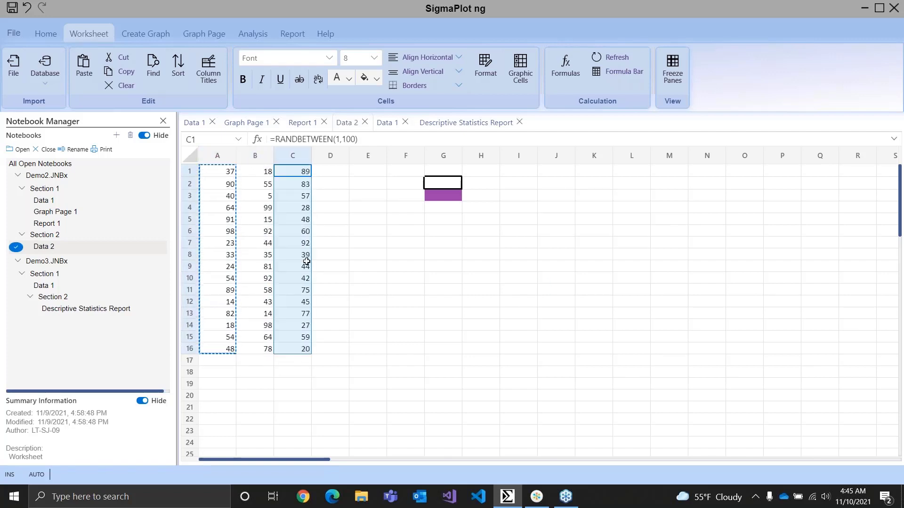
{"action": "left_click", "coordinate": [331, 348]}
{"action": "left_click", "coordinate": [333, 197]}
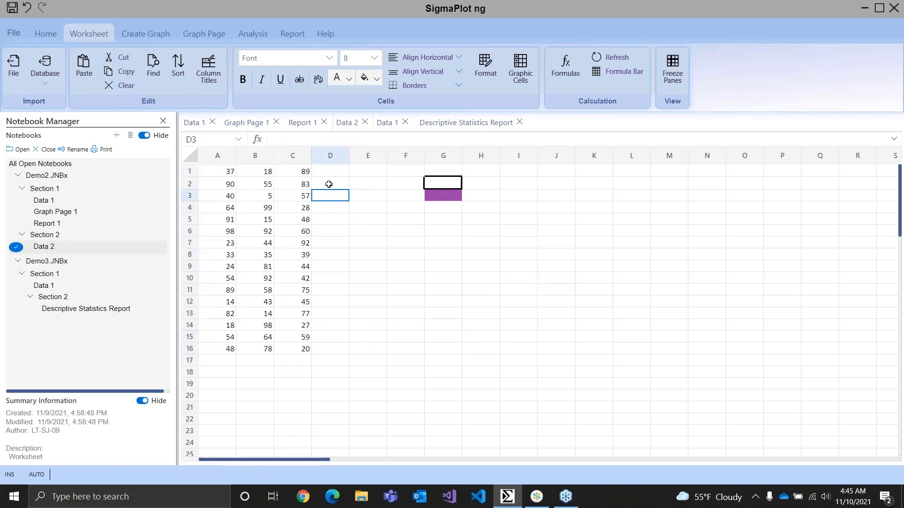
Run the Quick Transform col(4)=col(3)*col(2) to fill column D, and close the Quick Transform dialog
{"action": "left_click", "coordinate": [329, 175]}
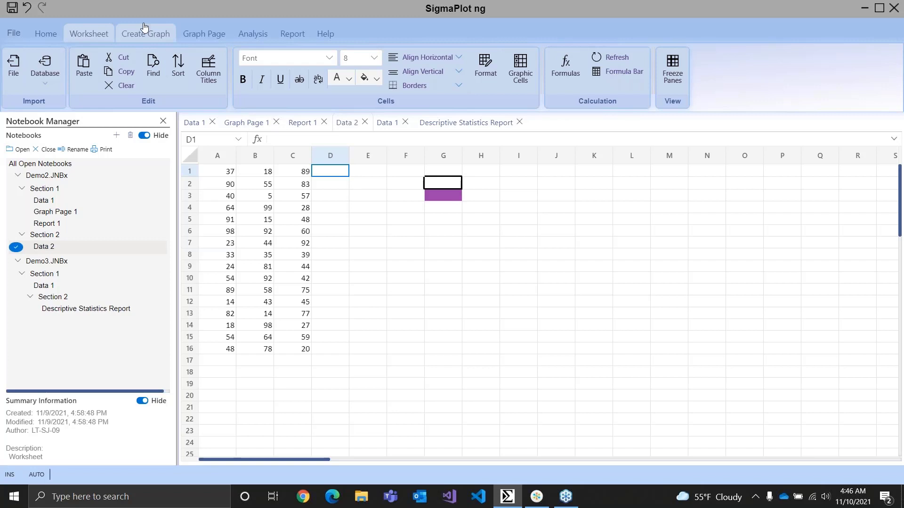
{"action": "left_click", "coordinate": [246, 38]}
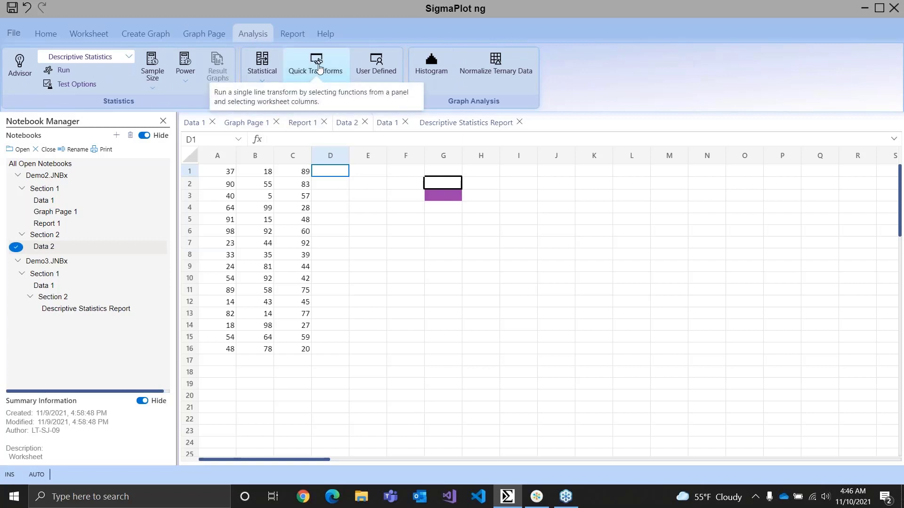
{"action": "left_click", "coordinate": [326, 77]}
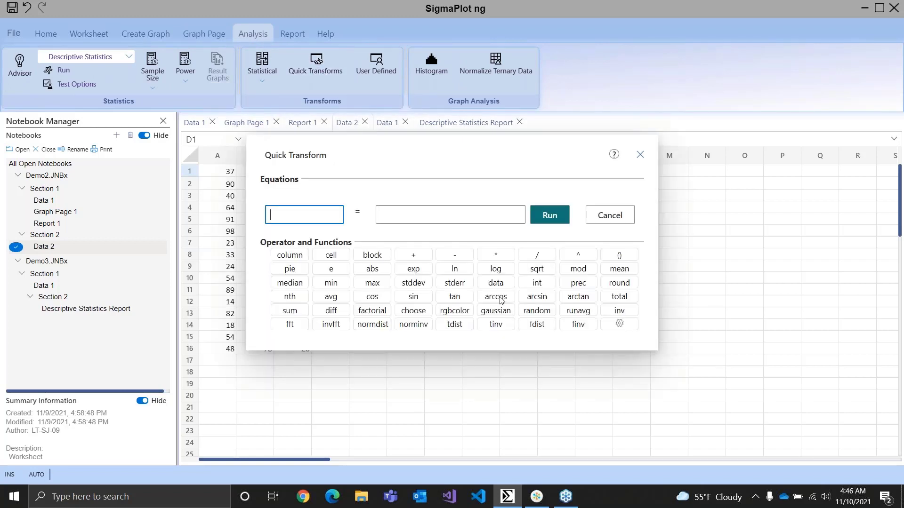
{"action": "left_click_drag", "start_coordinate": [465, 144], "coordinate": [624, 169]}
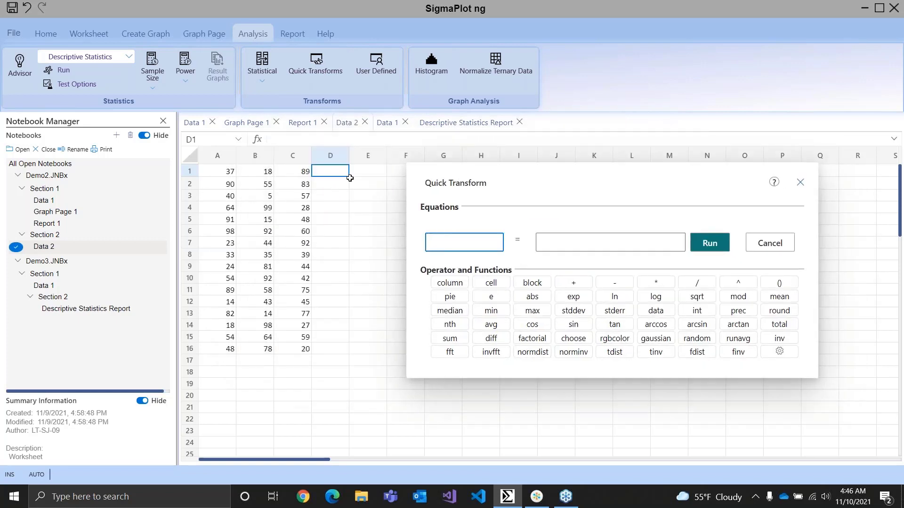
{"action": "left_click", "coordinate": [337, 156]}
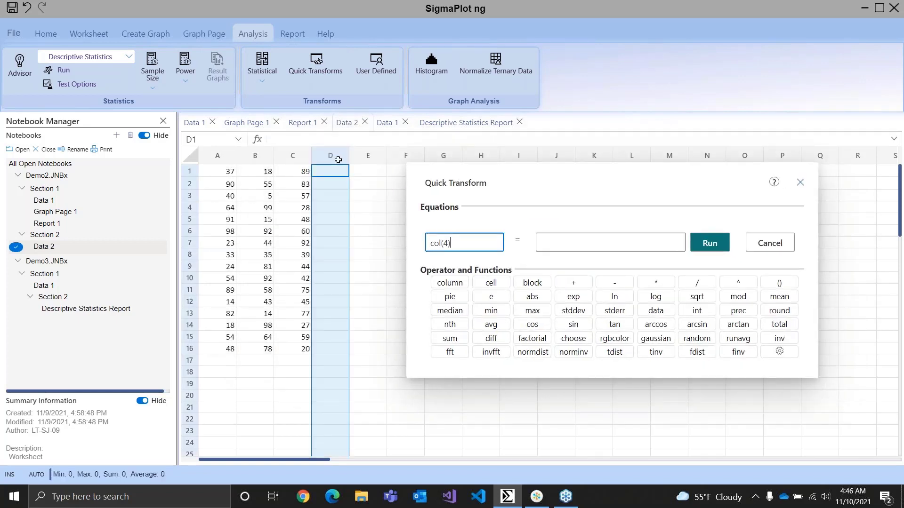
{"action": "left_click", "coordinate": [293, 156]}
{"action": "left_click", "coordinate": [643, 283]}
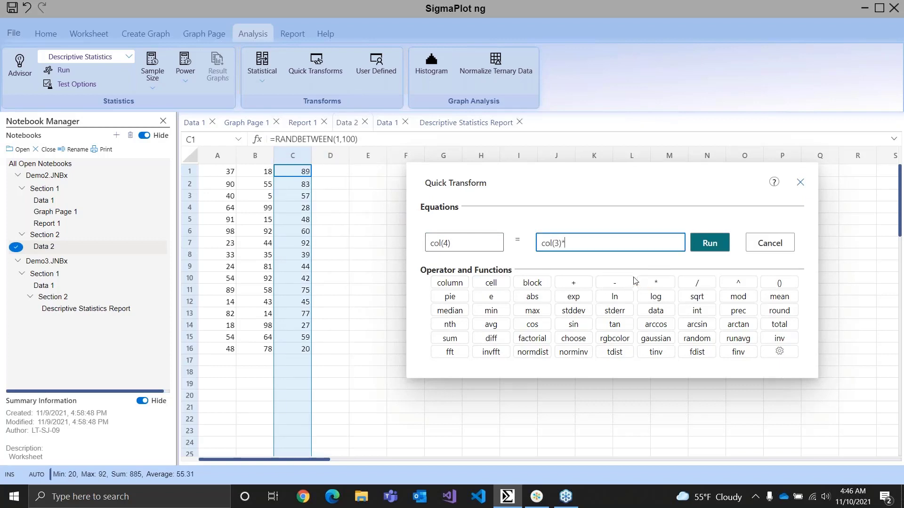
{"action": "left_click", "coordinate": [241, 159]}
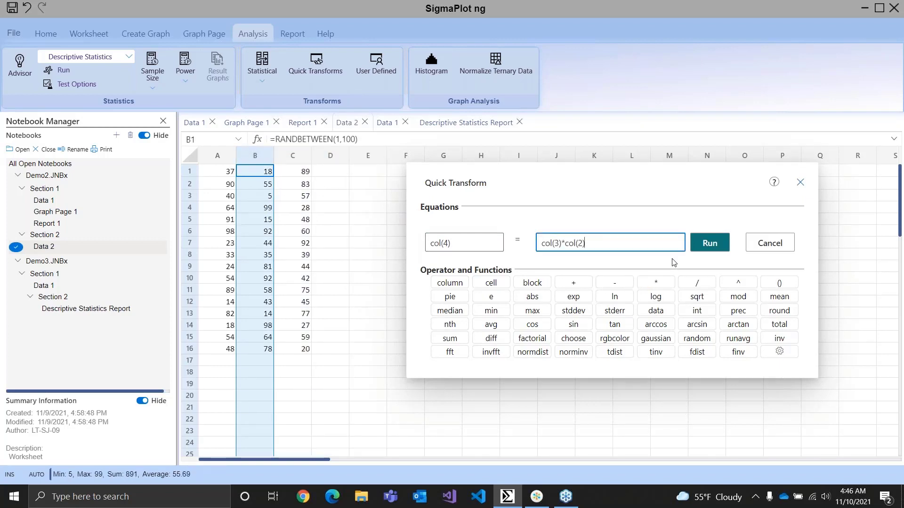
{"action": "left_click", "coordinate": [709, 244]}
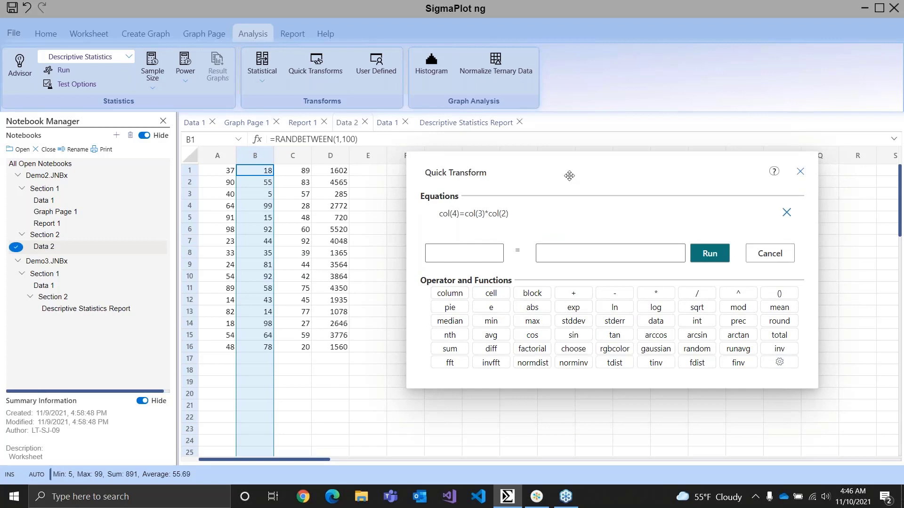
{"action": "left_click_drag", "start_coordinate": [571, 168], "coordinate": [493, 233]}
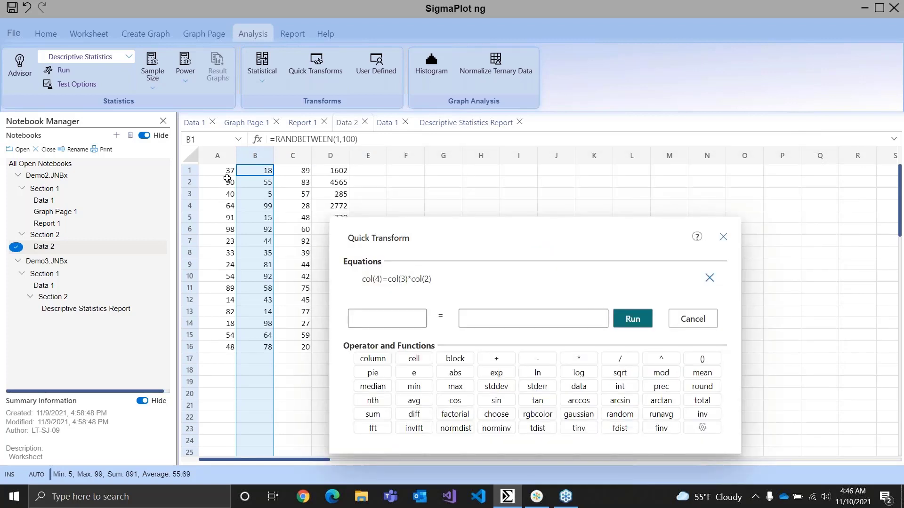
{"action": "left_click", "coordinate": [724, 237]}
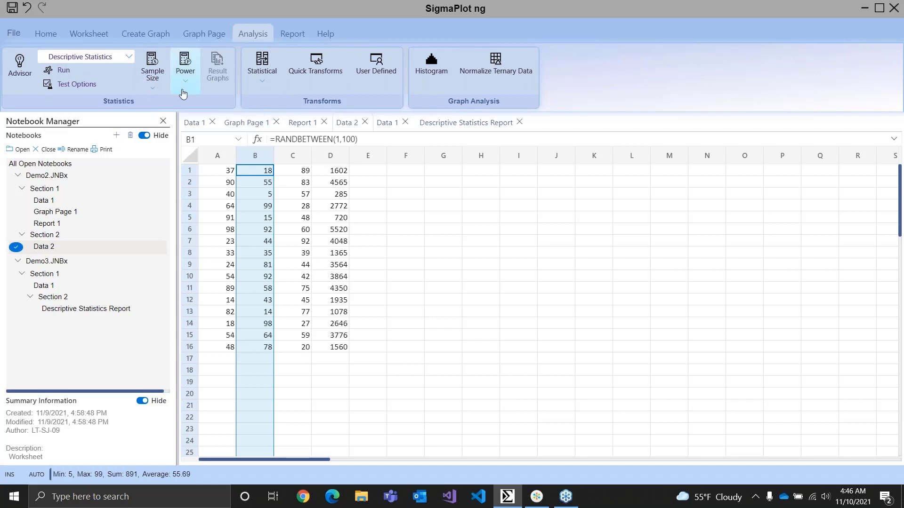
Explore the Statistical Advisor questions for comparing groups or treatments for significant differences, and cancel the advisor
{"action": "left_click", "coordinate": [17, 70]}
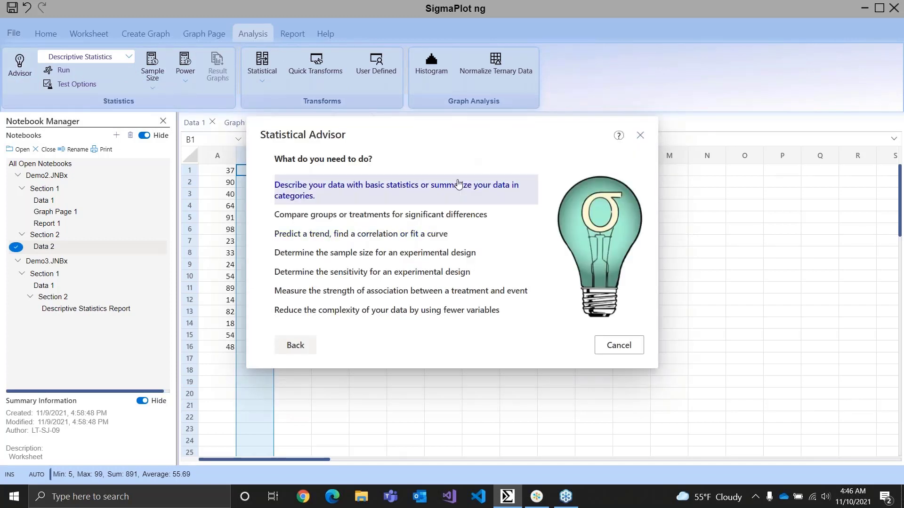
{"action": "left_click", "coordinate": [427, 222]}
{"action": "left_click", "coordinate": [388, 204]}
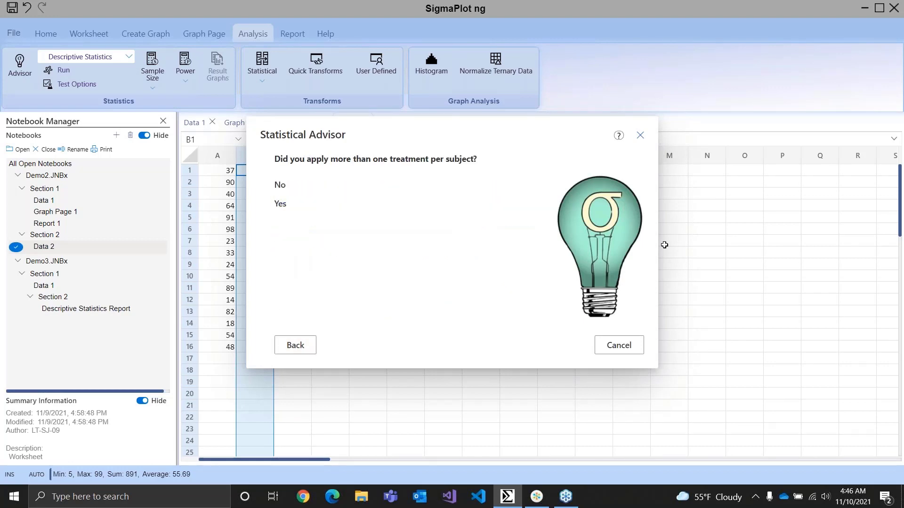
{"action": "left_click", "coordinate": [627, 348]}
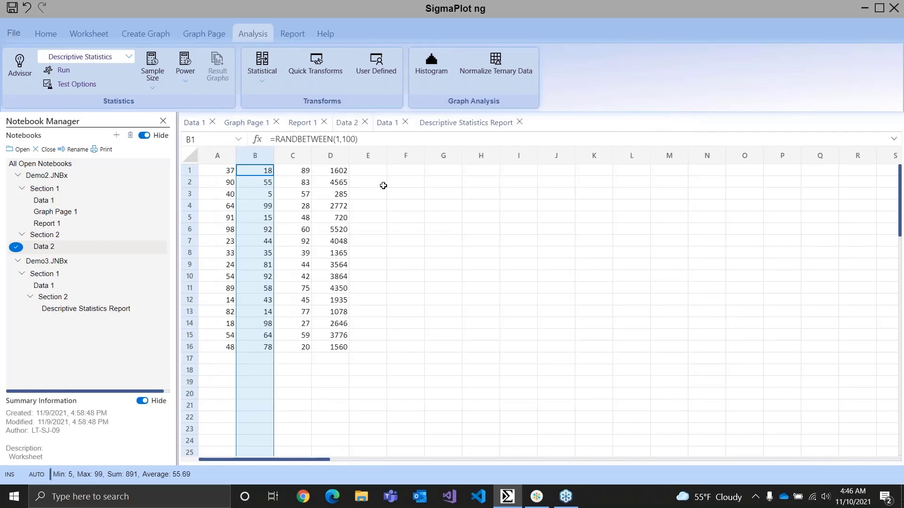
Open the Descriptive Statistics Report for text formatting and highlight its C.I. of Mean heading in yellow
{"action": "left_click", "coordinate": [446, 128]}
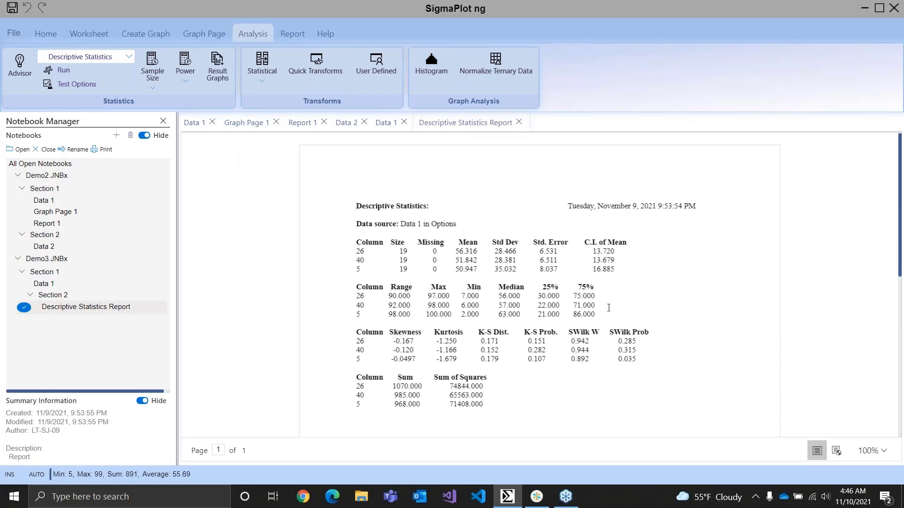
{"action": "left_click", "coordinate": [292, 35]}
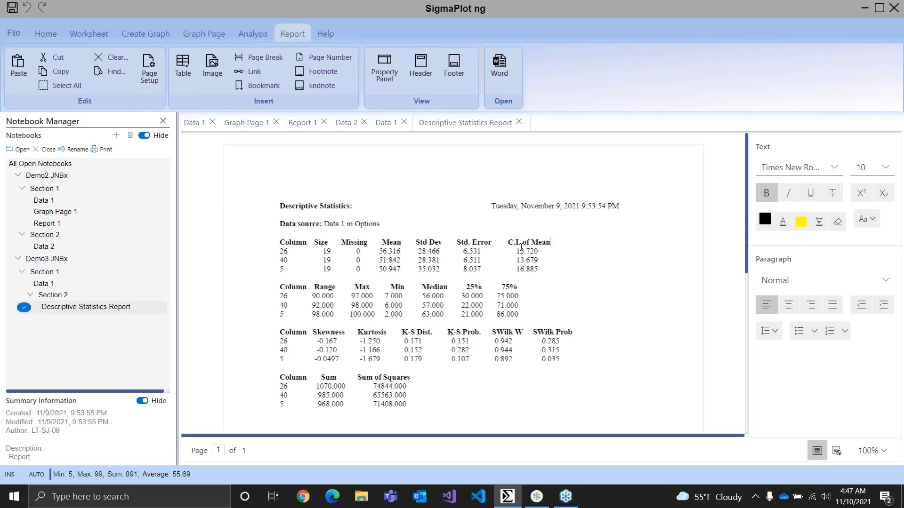
{"action": "left_click_drag", "start_coordinate": [555, 242], "coordinate": [481, 242]}
{"action": "left_click", "coordinate": [801, 222]}
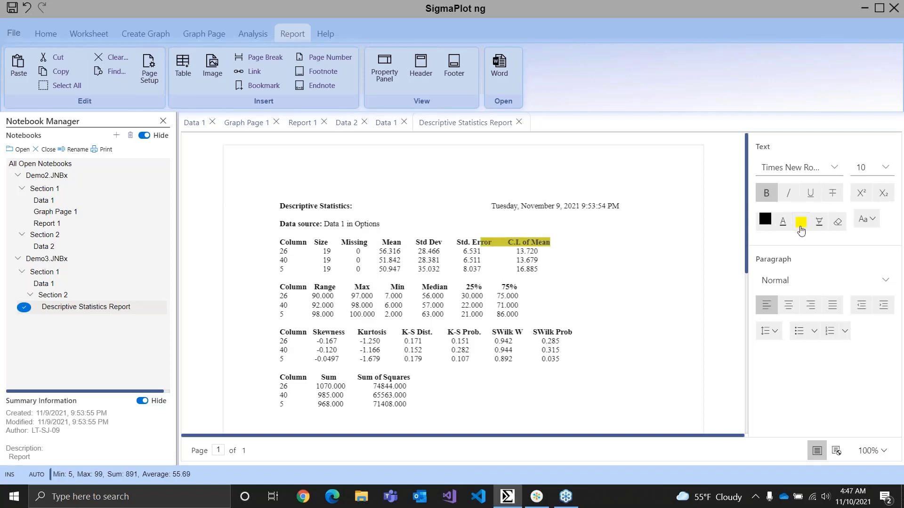
Change the font of the 22.000 value in the report's 25% column to Segoe Script
{"action": "left_click", "coordinate": [460, 305]}
{"action": "left_click_drag", "start_coordinate": [461, 305], "coordinate": [497, 305]}
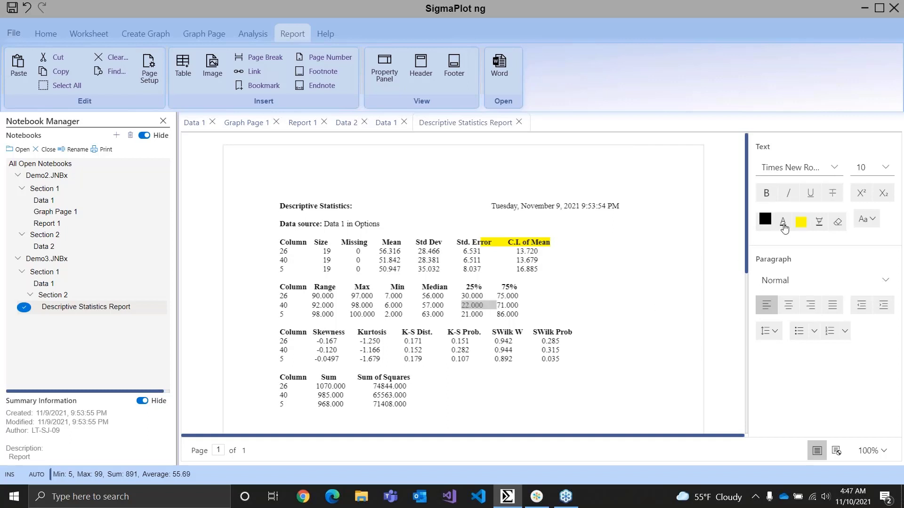
{"action": "left_click", "coordinate": [834, 168]}
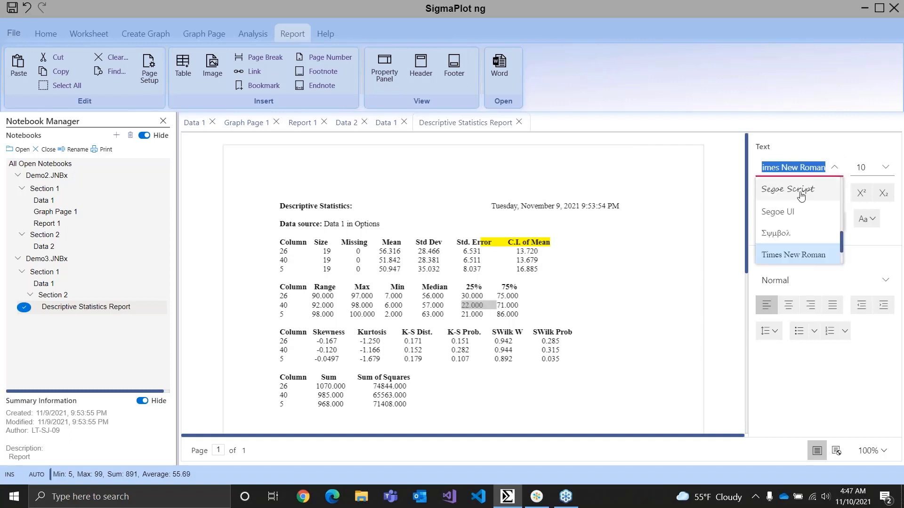
{"action": "left_click", "coordinate": [787, 189]}
{"action": "left_click", "coordinate": [531, 304]}
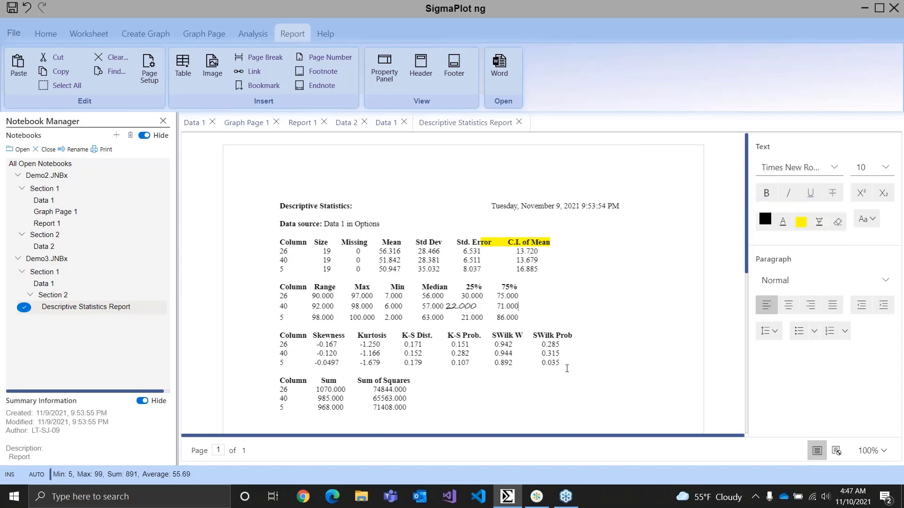
Highlight the 0.035 value in the report's SWilk Prob column in yellow
{"action": "double_click", "coordinate": [552, 363]}
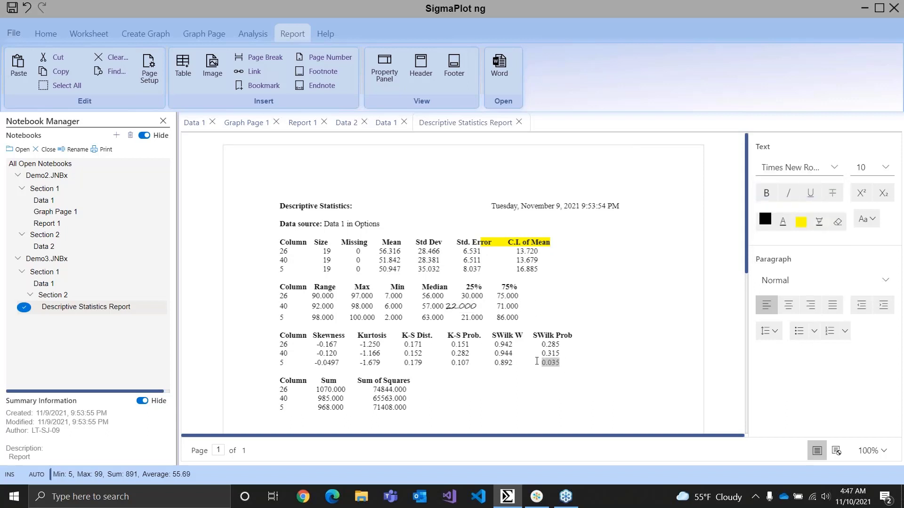
{"action": "left_click", "coordinate": [802, 227]}
{"action": "left_click", "coordinate": [594, 362]}
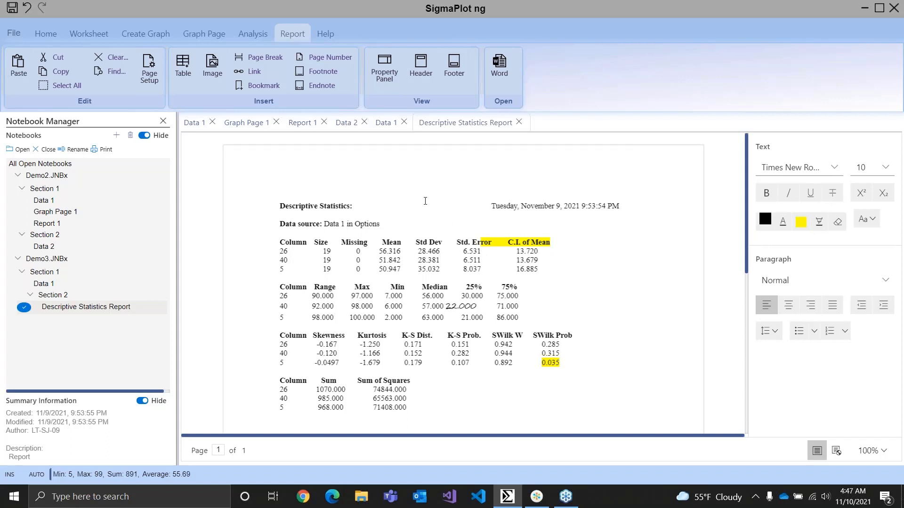
Examine the result graph types offered for the report, selecting all five from Bar Chart Column Means to Box Plot, and close without creating graphs
{"action": "left_click", "coordinate": [255, 35]}
{"action": "left_click", "coordinate": [218, 70]}
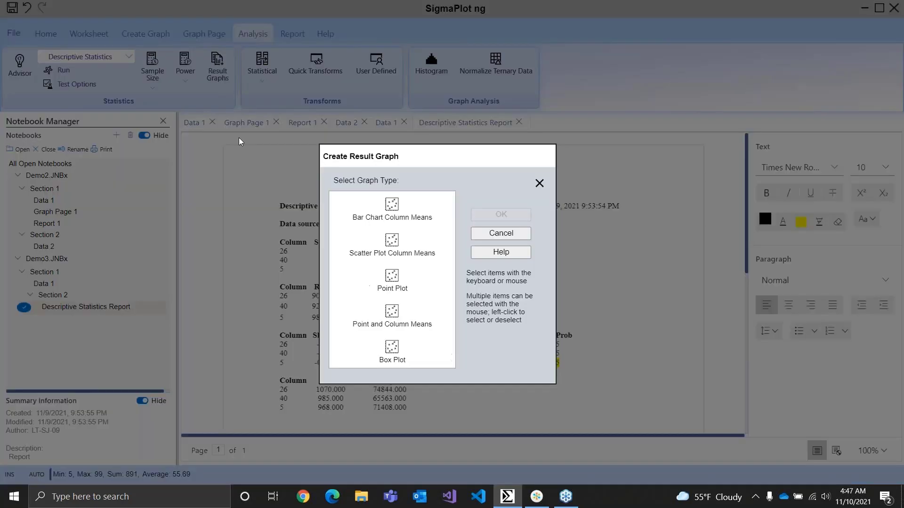
{"action": "left_click", "coordinate": [390, 207]}
{"action": "left_click", "coordinate": [389, 250]}
{"action": "left_click", "coordinate": [388, 283]}
{"action": "left_click", "coordinate": [393, 320]}
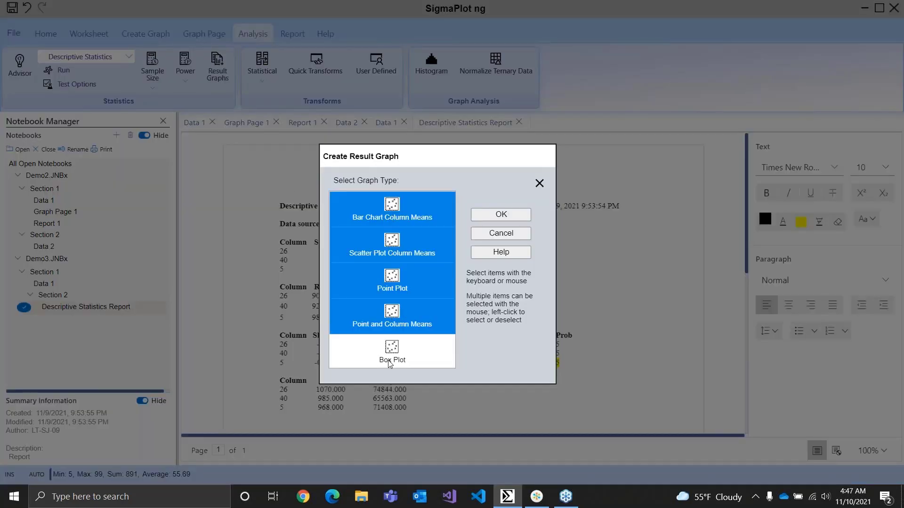
{"action": "left_click", "coordinate": [392, 355]}
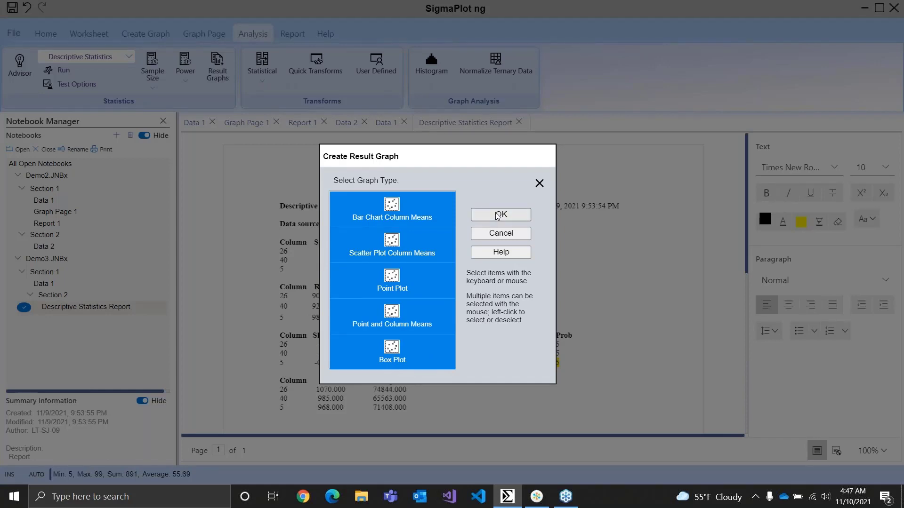
{"action": "left_click", "coordinate": [539, 183]}
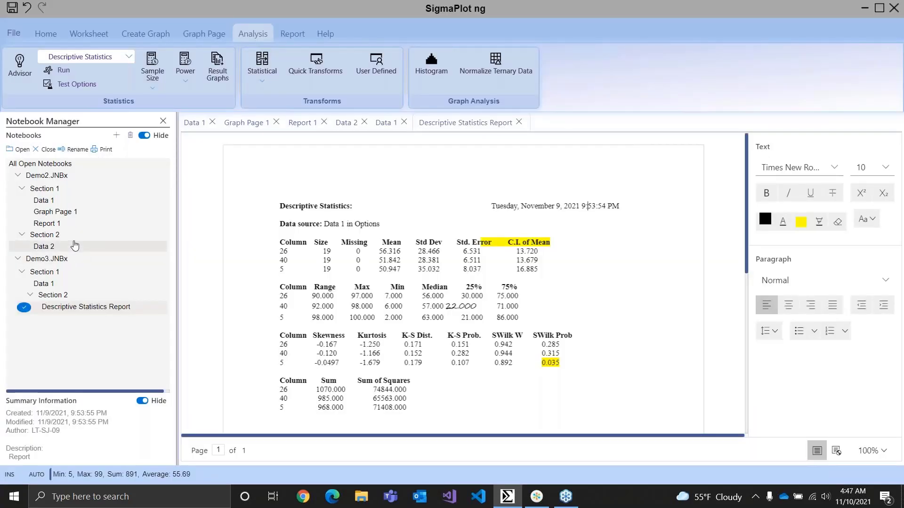
Open Graph Page 1 of the Demo2 notebook and move the 2D graph to just left of the page's centre
{"action": "double_click", "coordinate": [52, 211]}
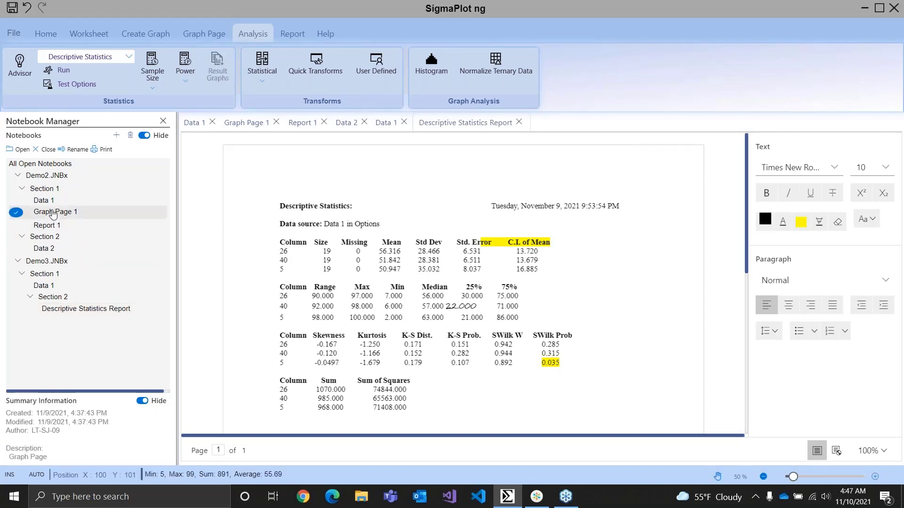
{"action": "left_click_drag", "start_coordinate": [716, 278], "coordinate": [596, 303]}
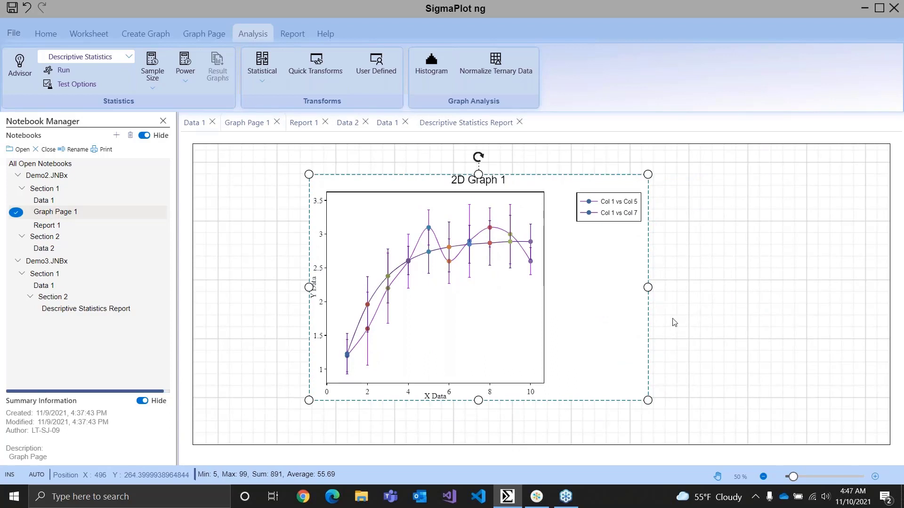
Inspect the Graph Properties categories for 2D Graph 1 beside the plot, close them, and deselect the graph
{"action": "double_click", "coordinate": [594, 282]}
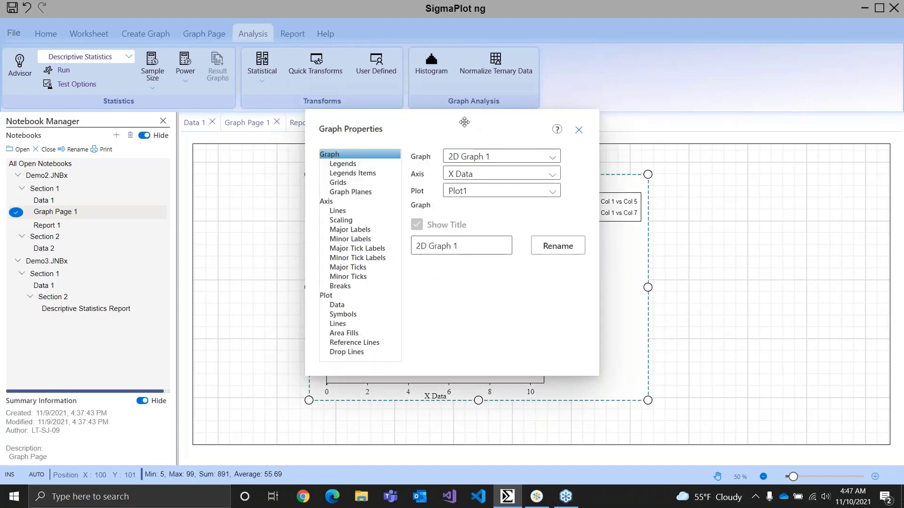
{"action": "left_click_drag", "start_coordinate": [471, 122], "coordinate": [741, 157]}
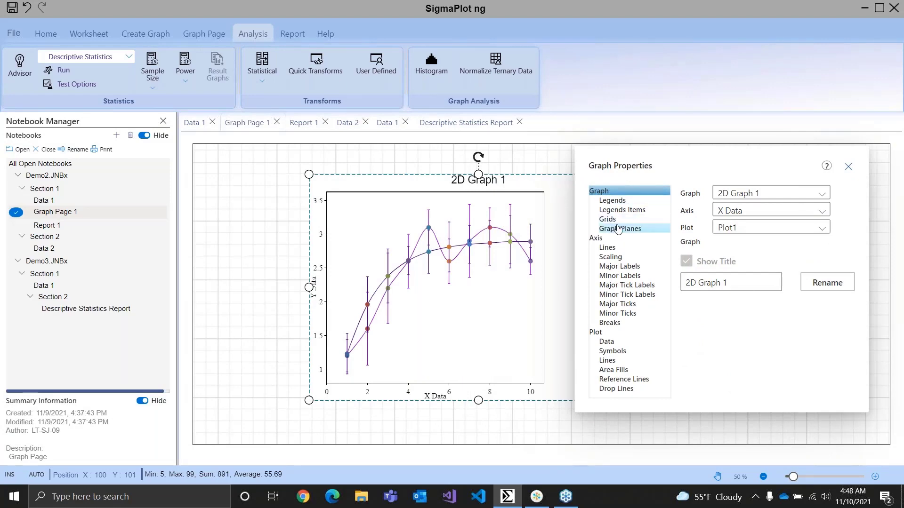
{"action": "mouse_move", "coordinate": [701, 165]}
{"action": "left_mouse_down"}
{"action": "mouse_move", "coordinate": [692, 141]}
{"action": "mouse_move", "coordinate": [687, 160]}
{"action": "left_mouse_up"}
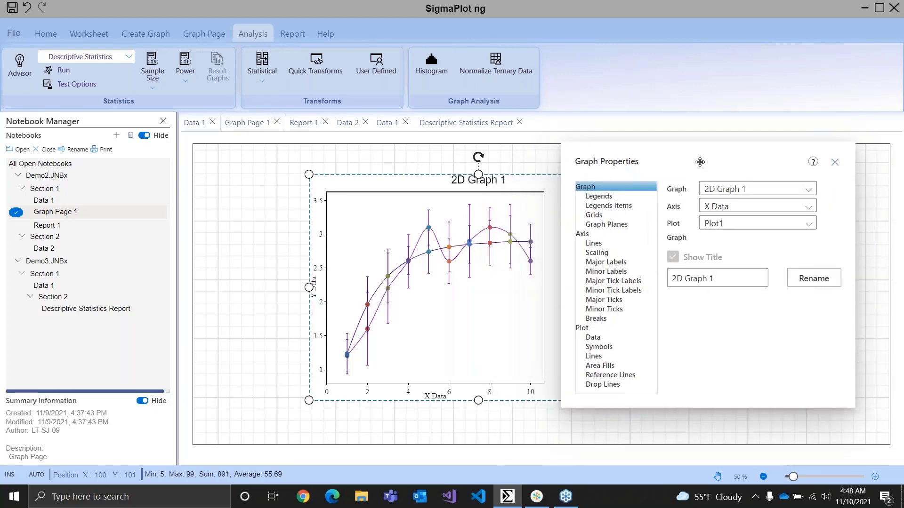
{"action": "left_click", "coordinate": [835, 163]}
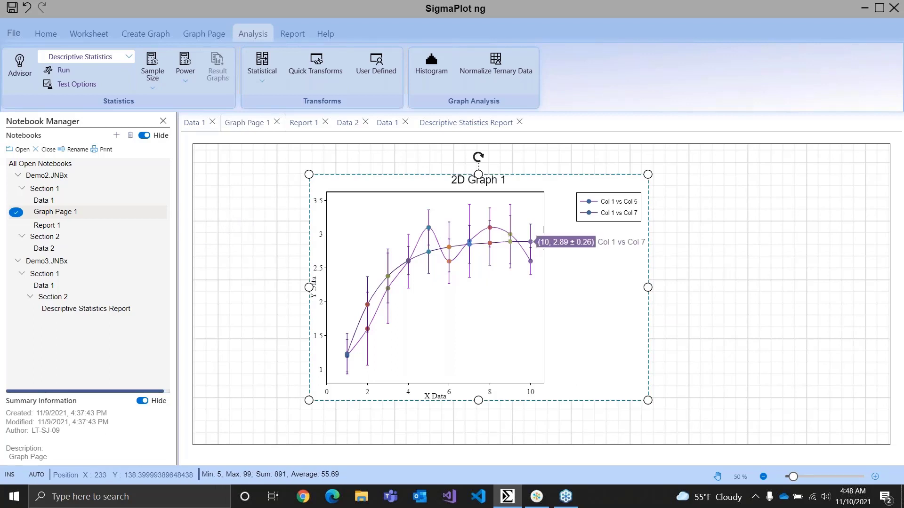
{"action": "left_click", "coordinate": [234, 201]}
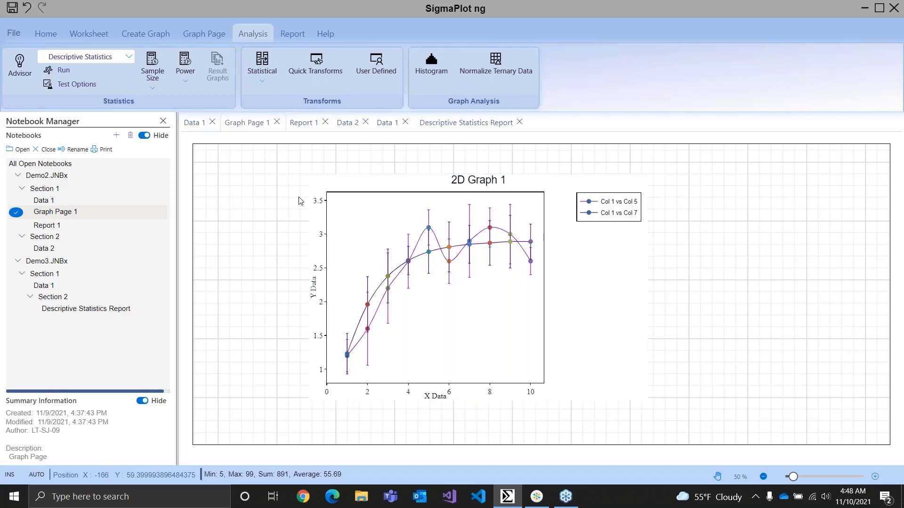